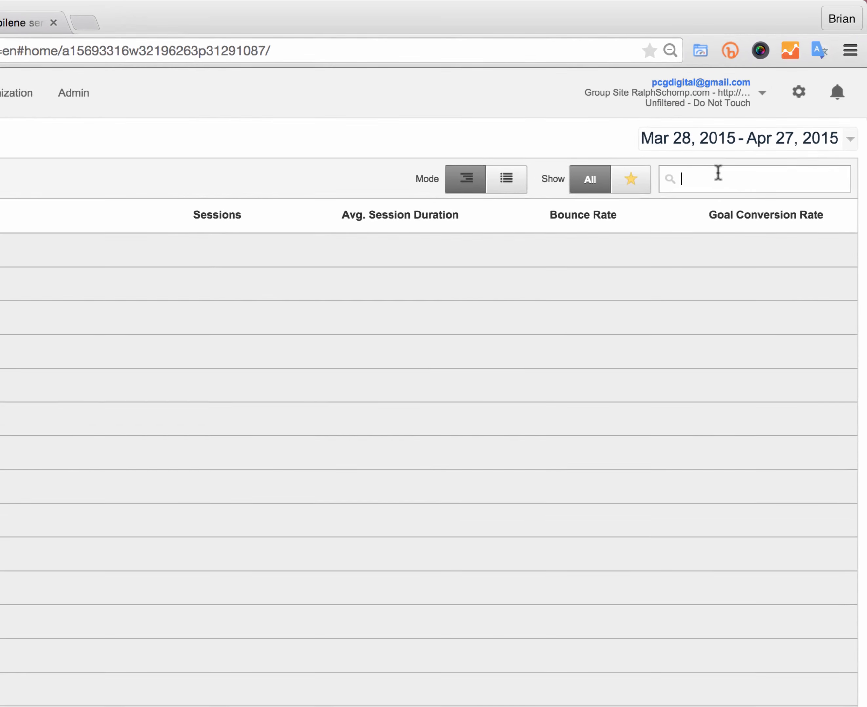
Step: Search the account list for "abilene" and open the Lithia Toyota of Abilene reporting view
{"action": "type", "text": "abilene"}
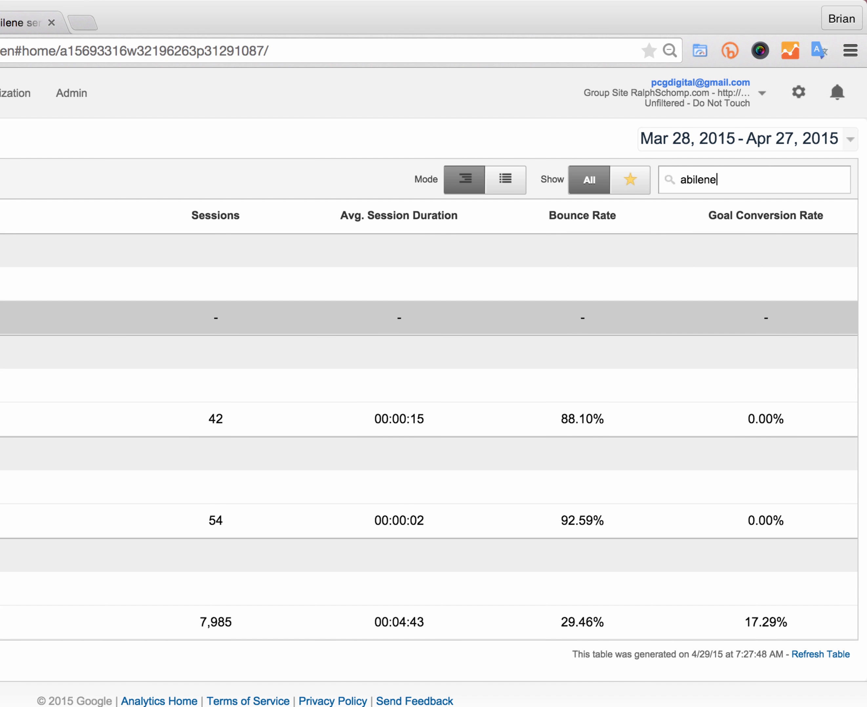
{"action": "left_click", "coordinate": [1, 317]}
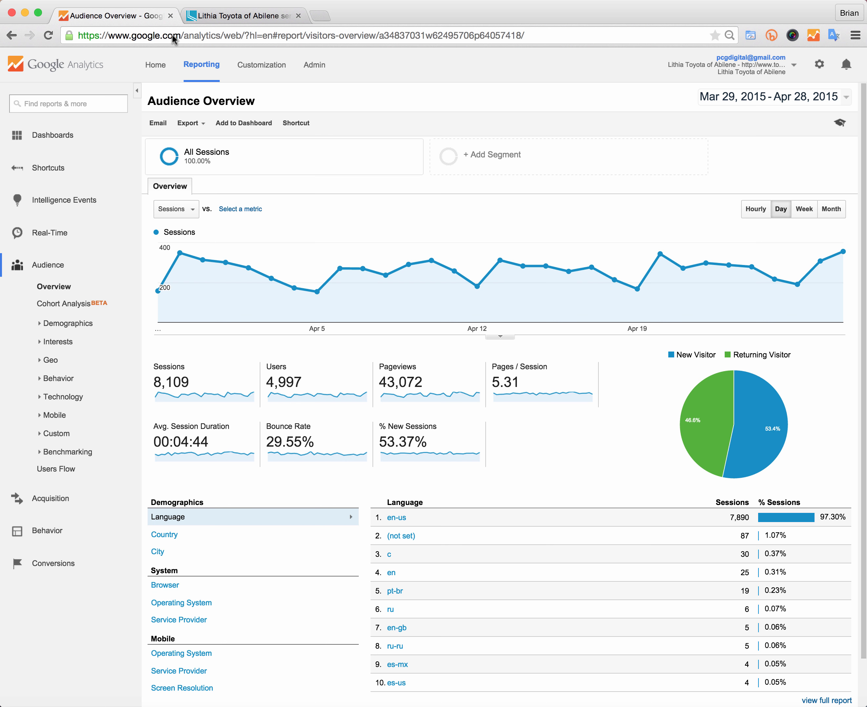
Step: Switch to the dealer website tab and open the Search Used inventory page
{"action": "left_click", "coordinate": [242, 19]}
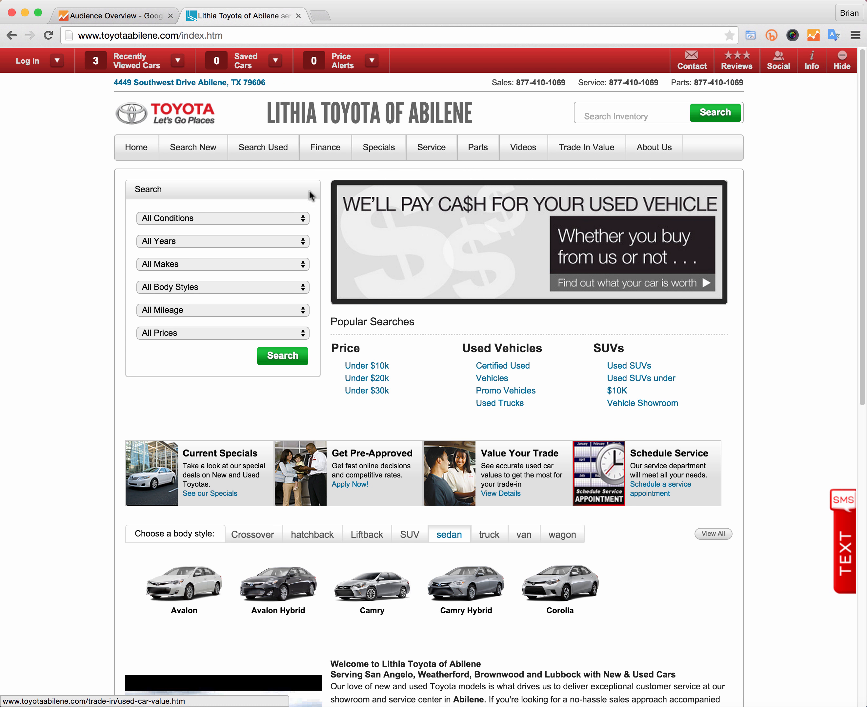
{"action": "mouse_move", "coordinate": [275, 156]}
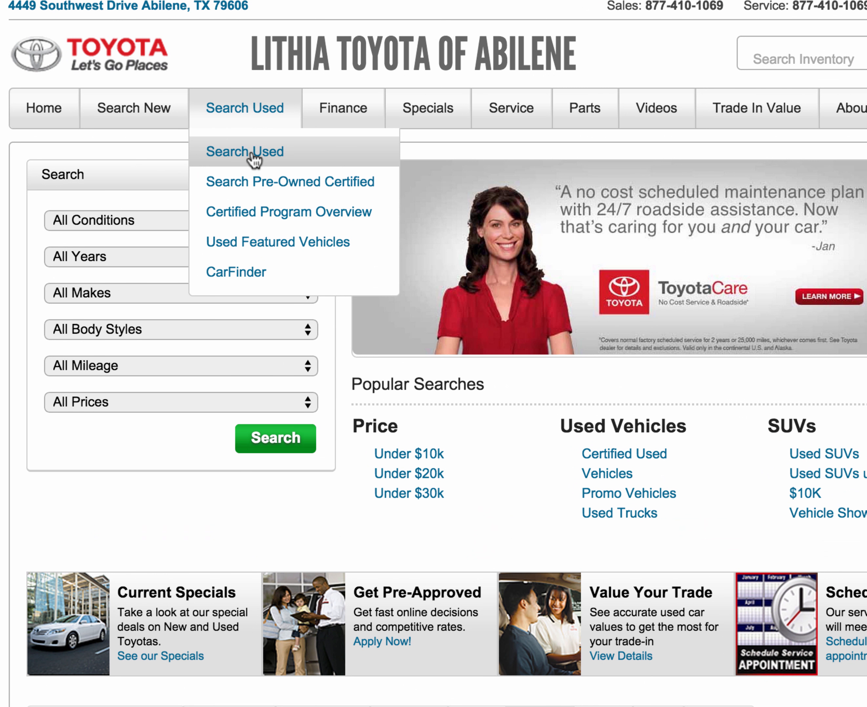
{"action": "left_click", "coordinate": [253, 156]}
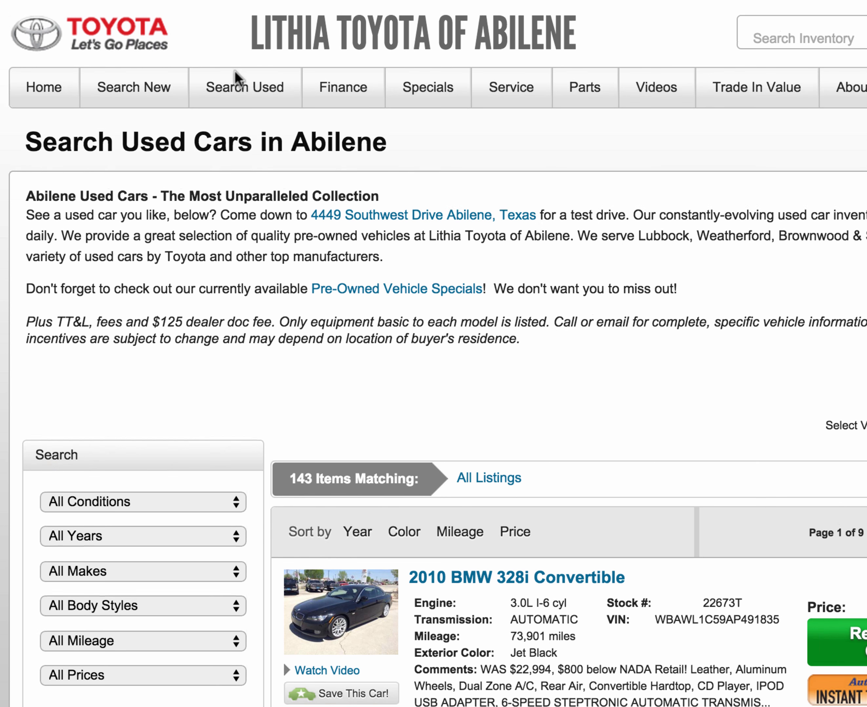
Step: Open the certified pre-owned inventory and view the 2014 Toyota Avalon Hybrid XLE Touring Sedan listing
{"action": "mouse_move", "coordinate": [235, 107]}
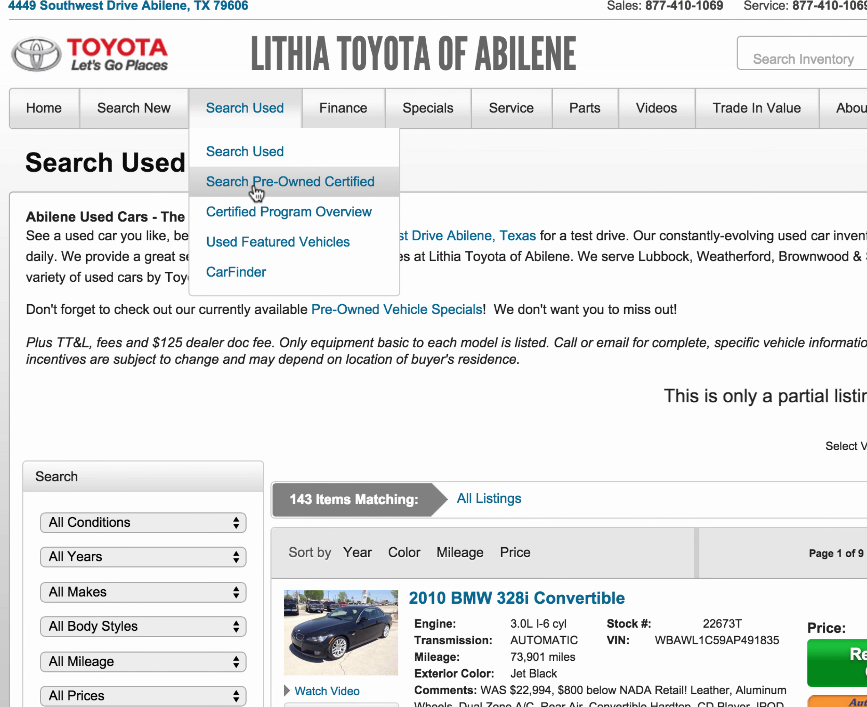
{"action": "left_click", "coordinate": [256, 181]}
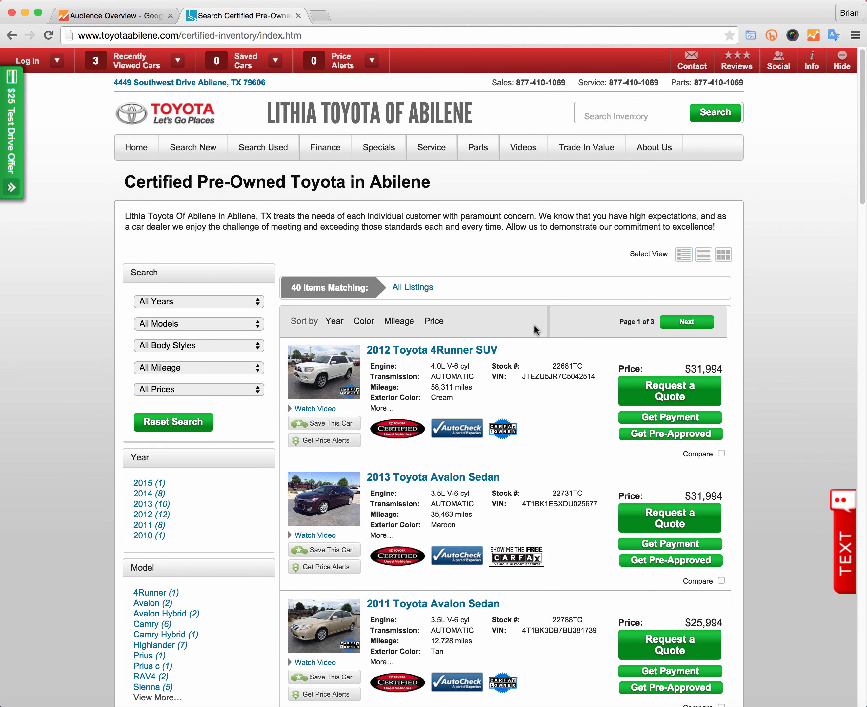
{"action": "scroll", "coordinate": [523, 326], "scroll_direction": "down", "scroll_amount": 20}
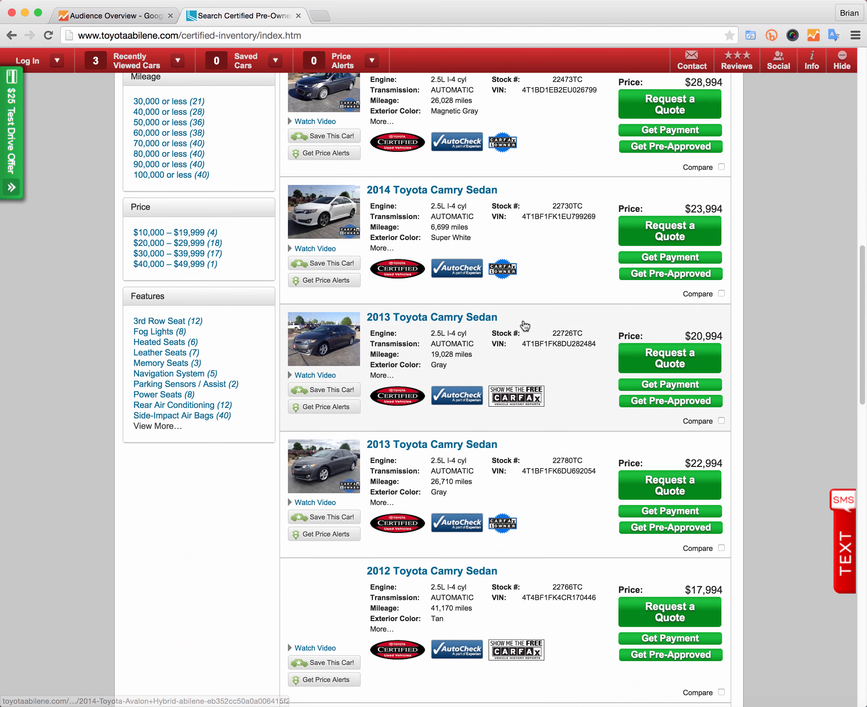
{"action": "scroll", "coordinate": [524, 326], "scroll_direction": "up", "scroll_amount": 6}
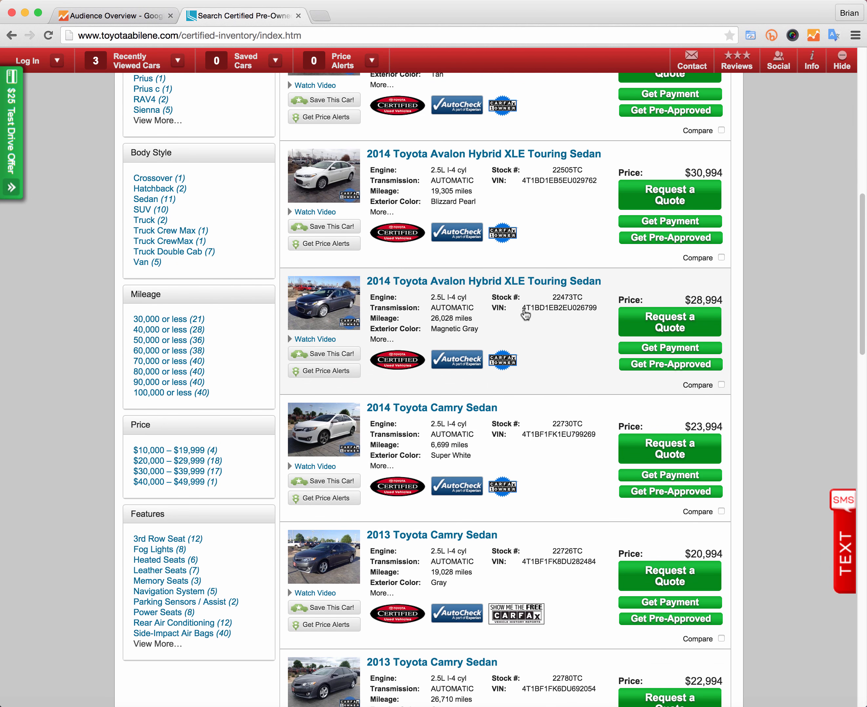
{"action": "left_click", "coordinate": [456, 157]}
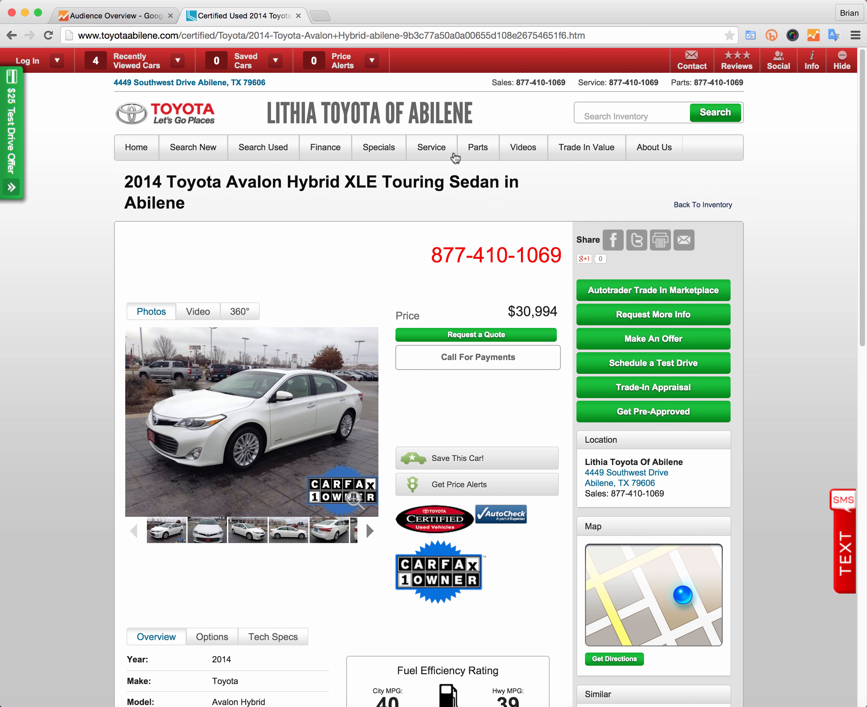
{"action": "left_click", "coordinate": [132, 16]}
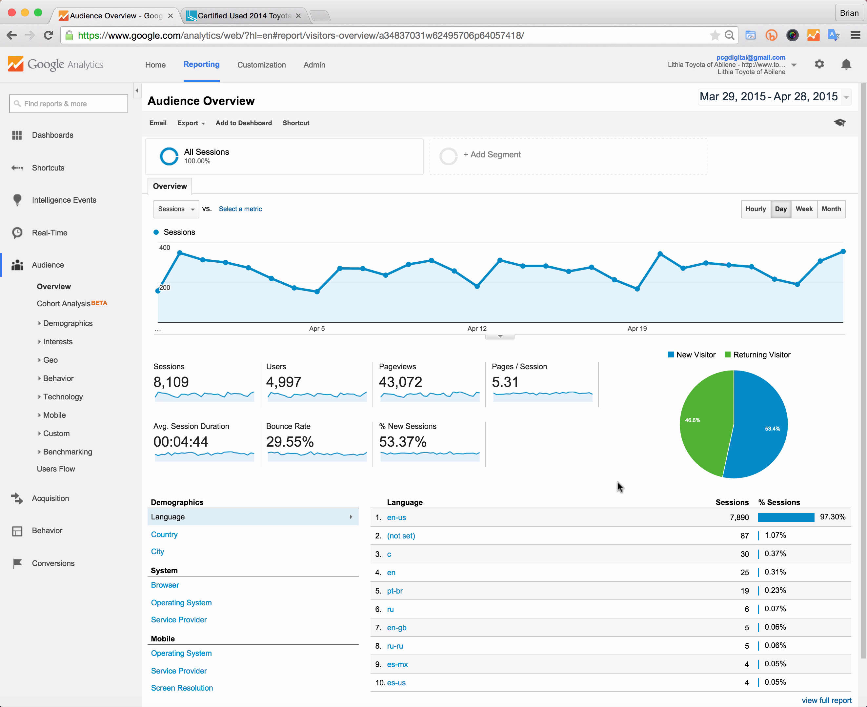
{"action": "left_click", "coordinate": [252, 16]}
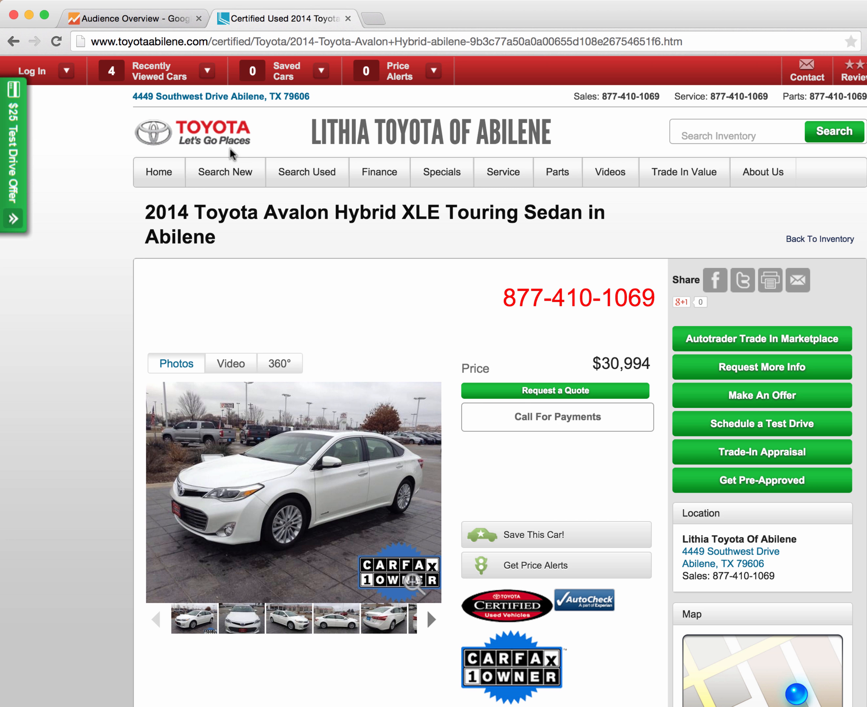
Step: Open the new-car inventory, view the 2015 Toyota 4Runner Limited SUV listing past its popup, and highlight /new/ in its URL
{"action": "mouse_move", "coordinate": [226, 169]}
{"action": "left_click", "coordinate": [238, 214]}
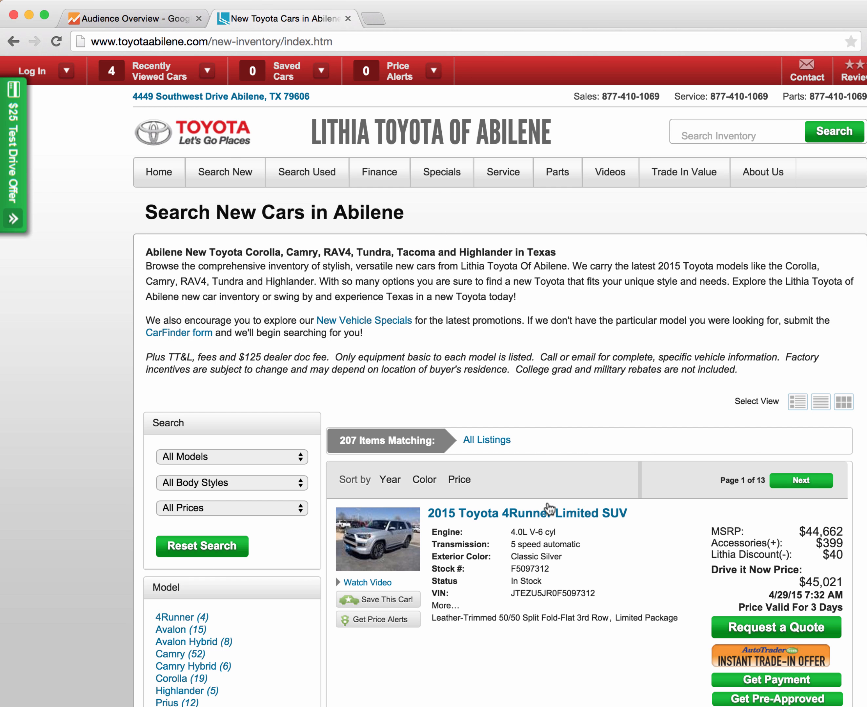
{"action": "left_click", "coordinate": [537, 514]}
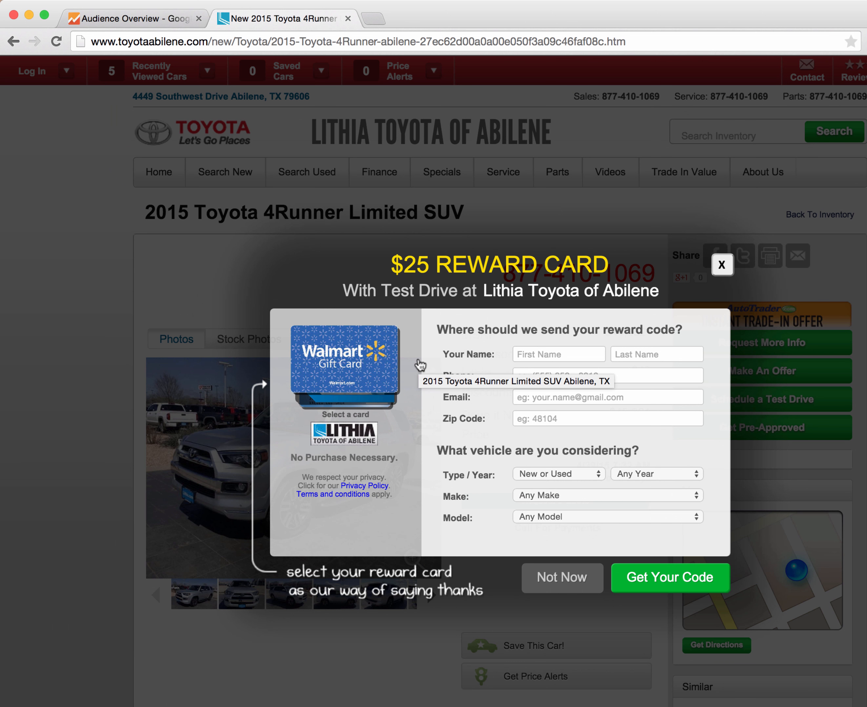
{"action": "left_click", "coordinate": [722, 266]}
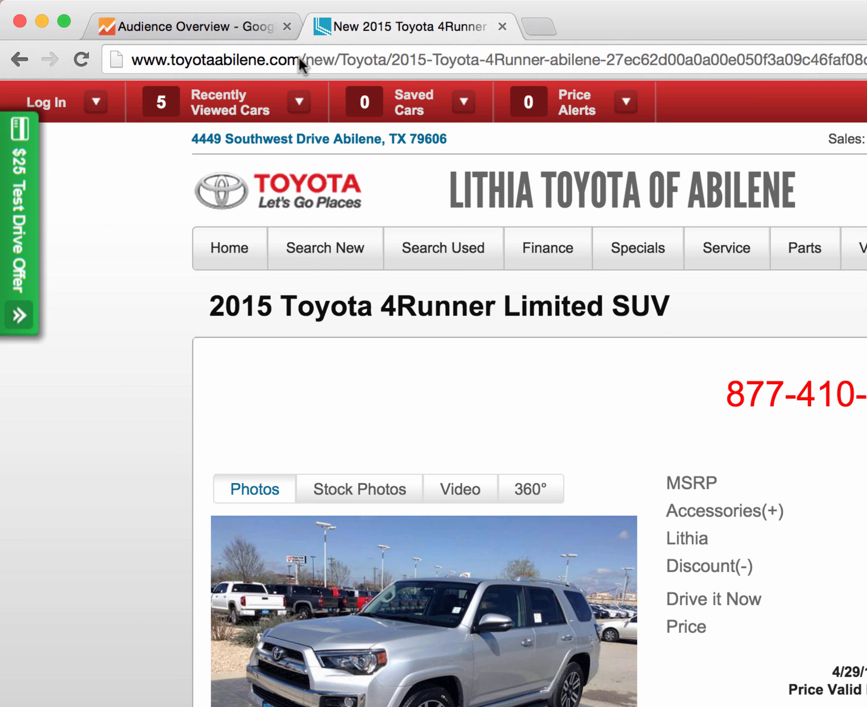
{"action": "left_click_drag", "start_coordinate": [299, 57], "coordinate": [337, 59]}
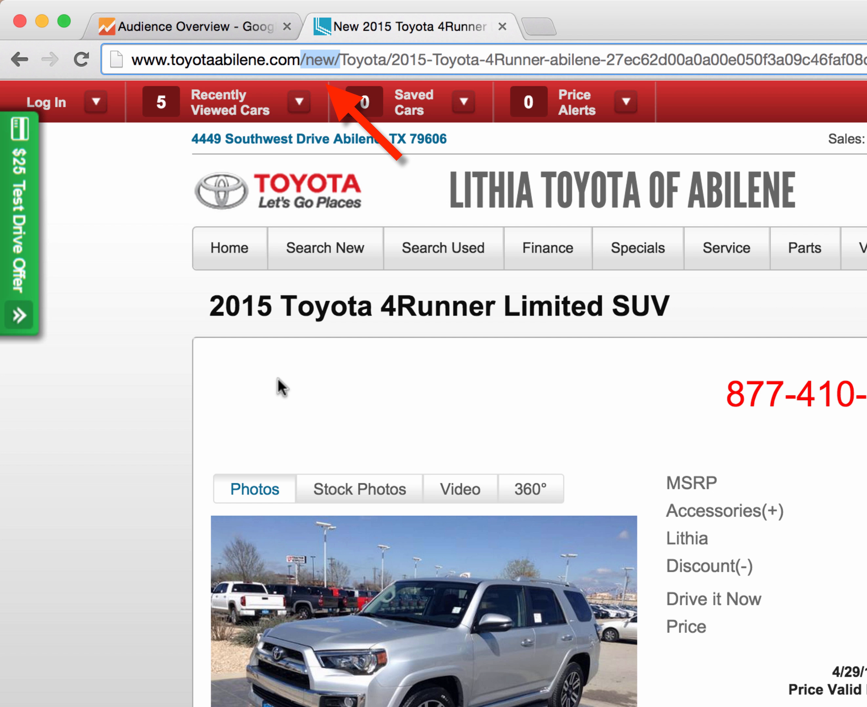
Step: Open the used inventory and view the 2010 BMW 328i Convertible listing
{"action": "mouse_move", "coordinate": [408, 251]}
{"action": "left_click", "coordinate": [425, 294]}
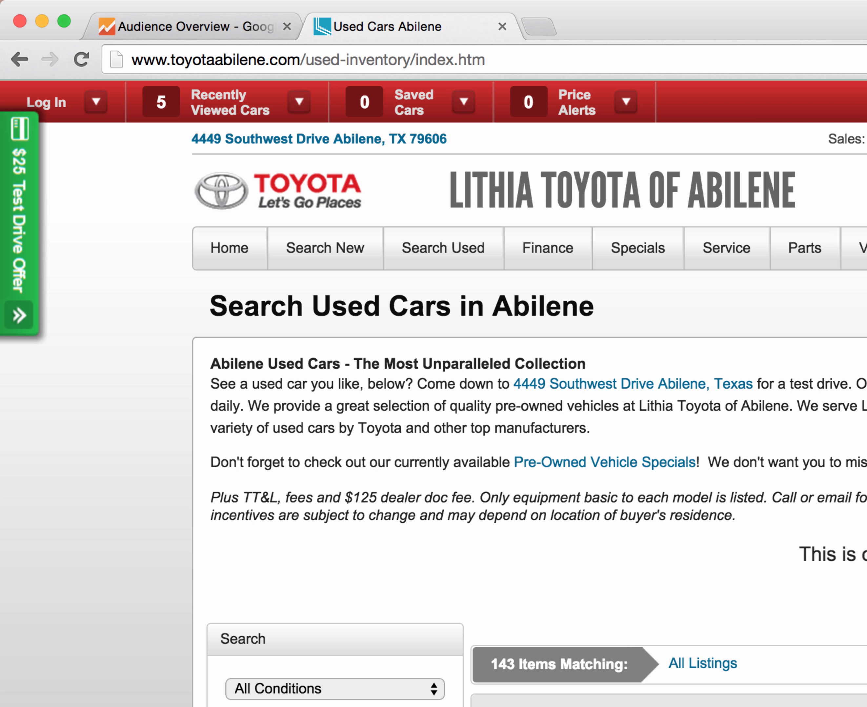
{"action": "left_click", "coordinate": [599, 701]}
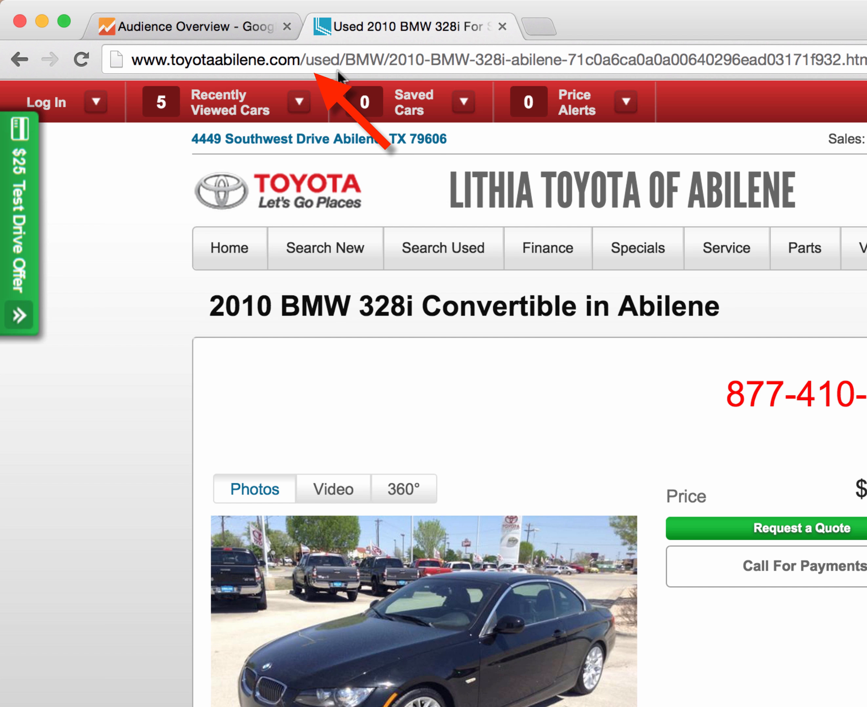
Step: Open the certified pre-owned inventory and view the 2012 Toyota 4Runner SUV listing
{"action": "mouse_move", "coordinate": [466, 266]}
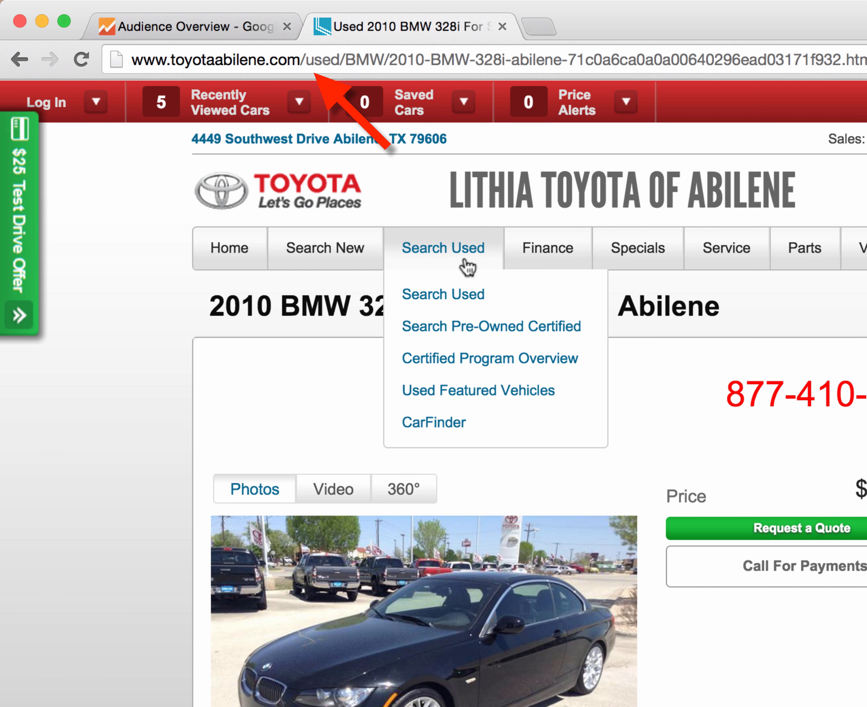
{"action": "left_click", "coordinate": [473, 328]}
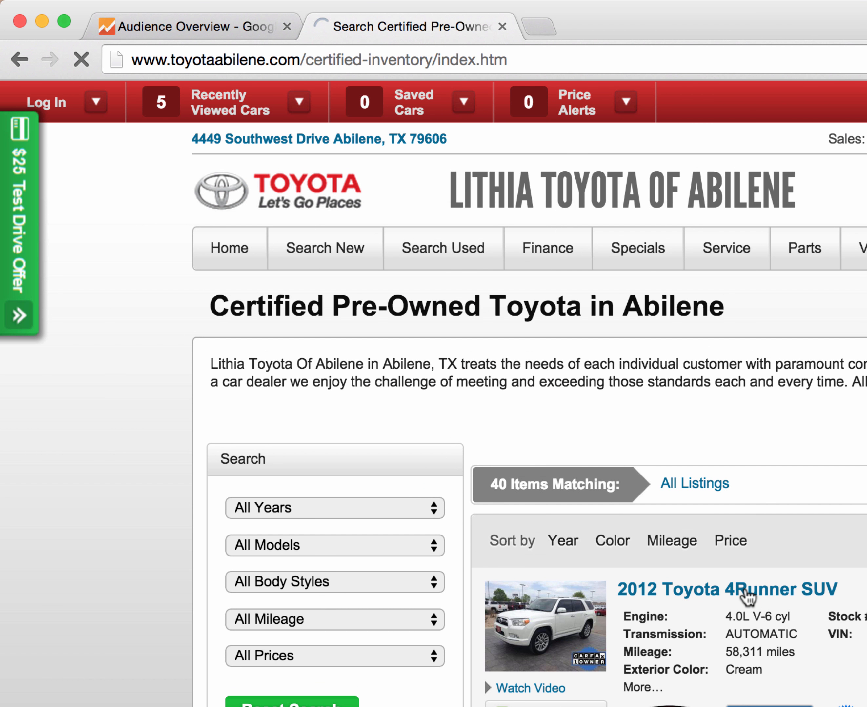
{"action": "left_click", "coordinate": [747, 594]}
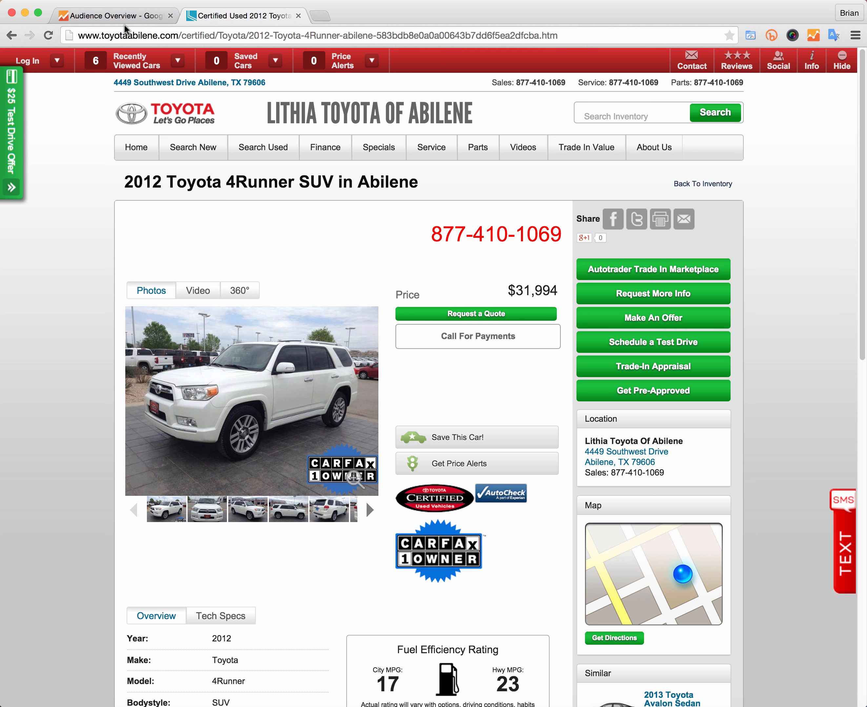
Step: Return to the analytics Audience Overview and start creating a new segment
{"action": "left_click", "coordinate": [119, 16]}
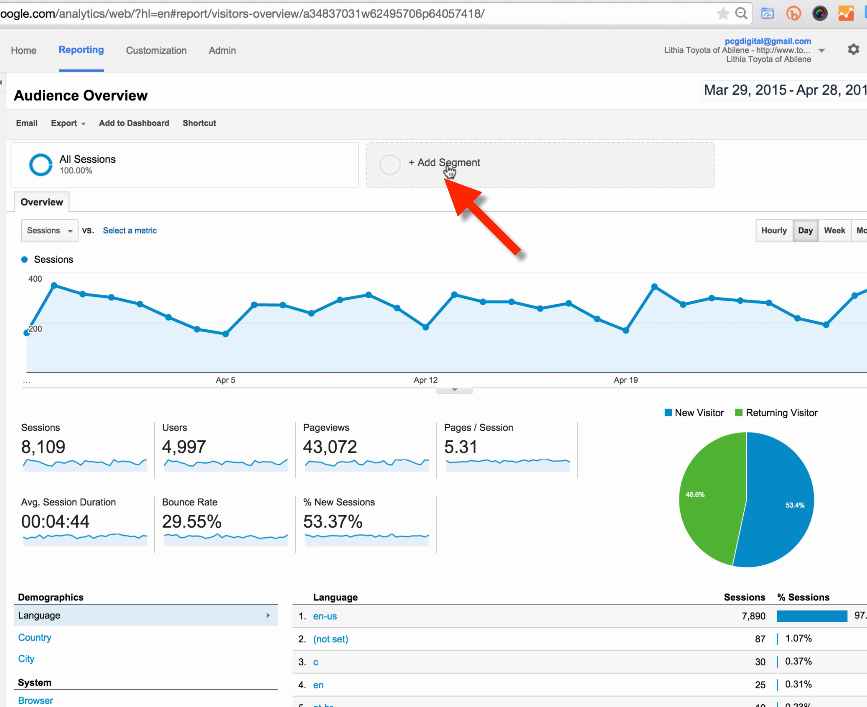
{"action": "left_click", "coordinate": [429, 167]}
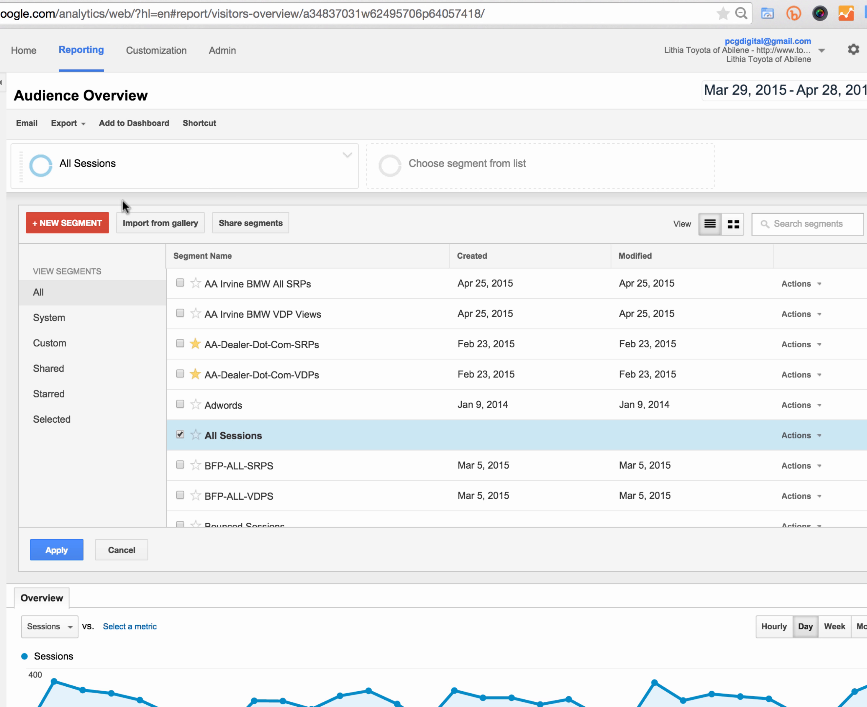
{"action": "left_click", "coordinate": [62, 222]}
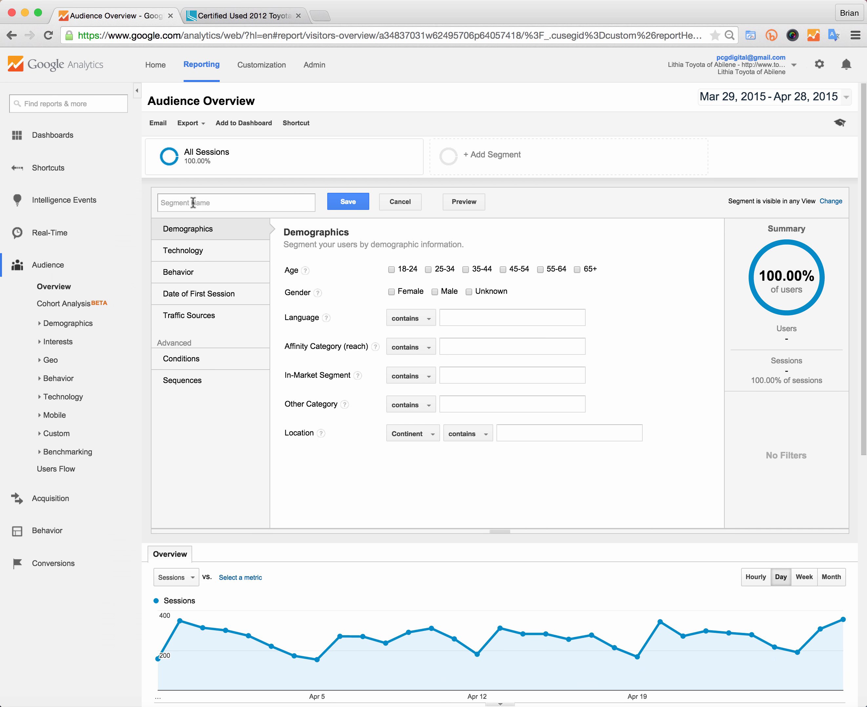
Step: Name the segment "DDC New Car VDPs" and open its Conditions section
{"action": "type", "text": "DDC"}
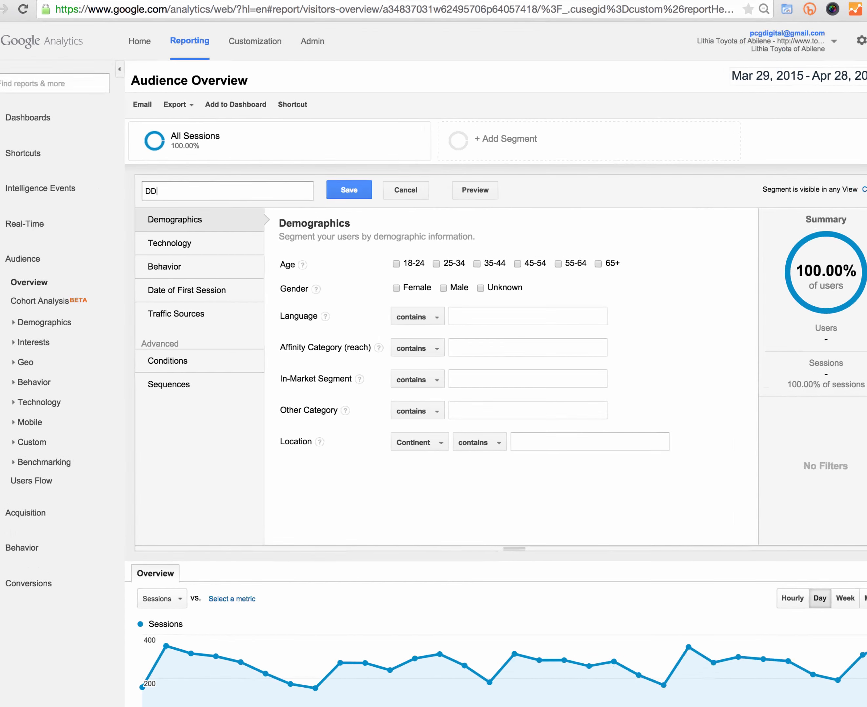
{"action": "type", "text": " New"}
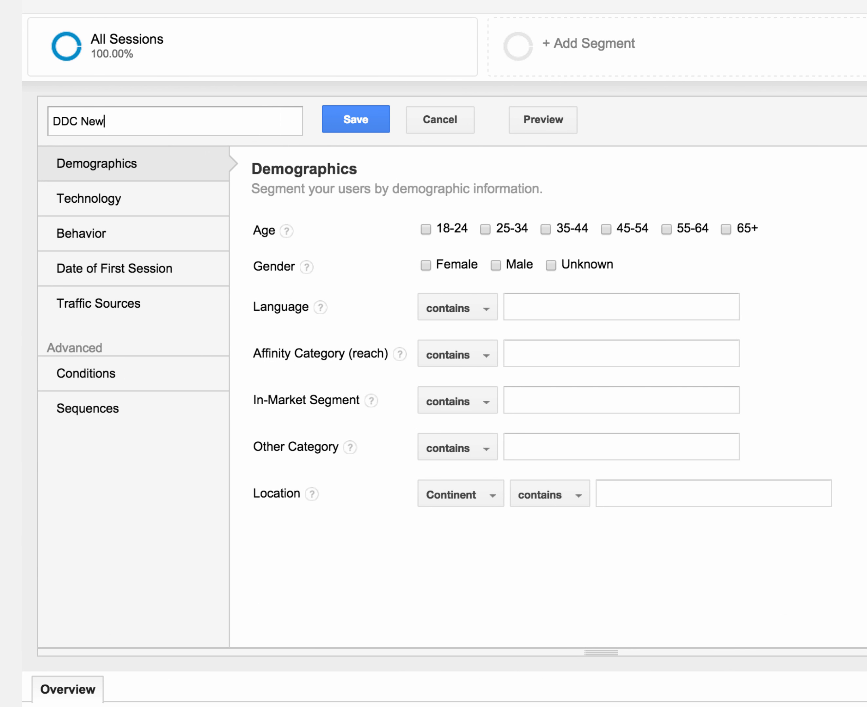
{"action": "type", "text": " Car VDPs"}
{"action": "left_click", "coordinate": [101, 372]}
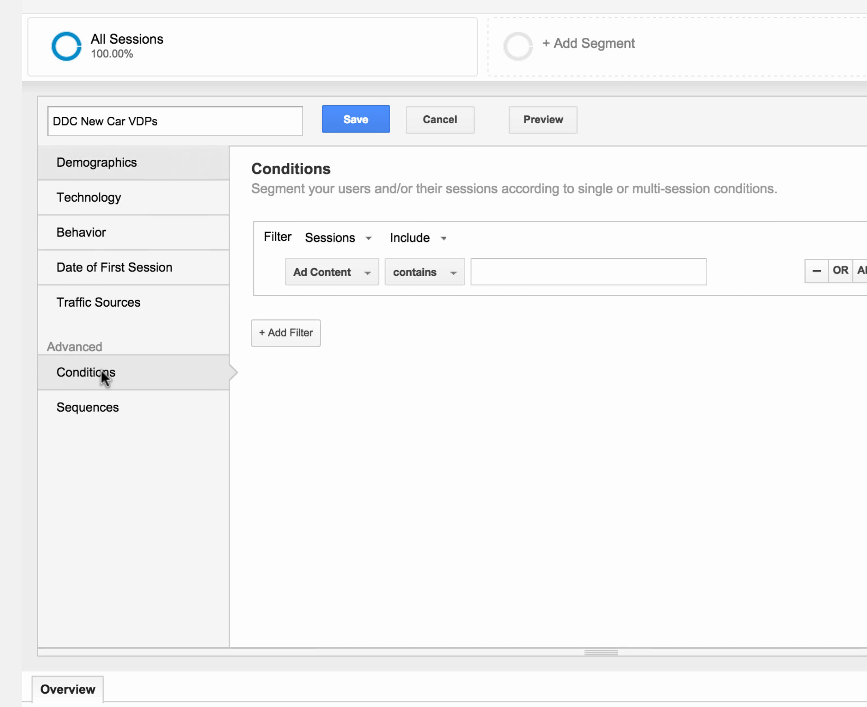
Step: Set the condition's dimension to Page by searching the dimension list for "page"
{"action": "left_click", "coordinate": [325, 282]}
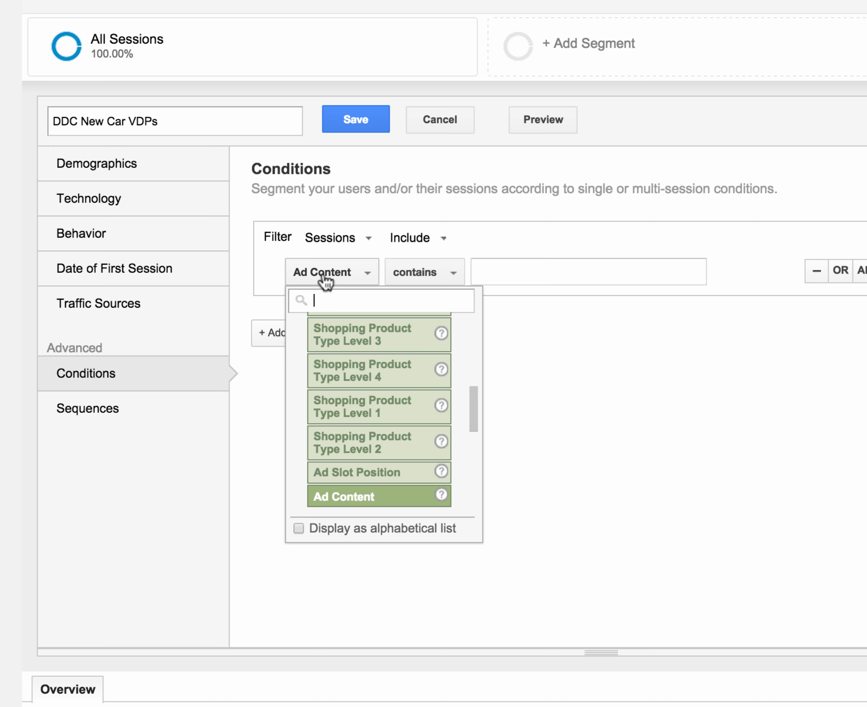
{"action": "type", "text": "page"}
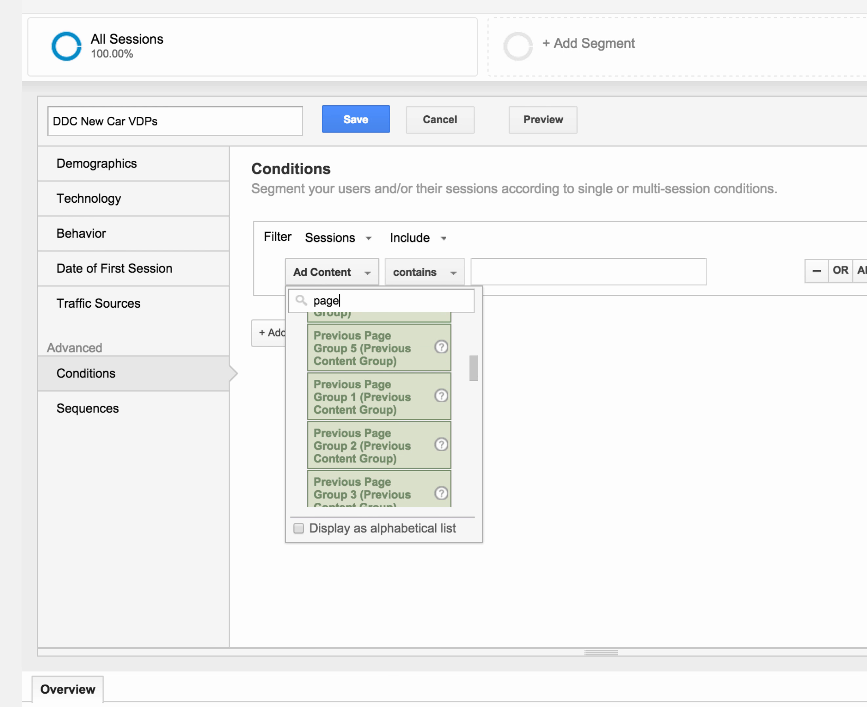
{"action": "scroll", "coordinate": [411, 386], "scroll_direction": "up", "scroll_amount": 3}
{"action": "scroll", "coordinate": [410, 384], "scroll_direction": "up", "scroll_amount": 5}
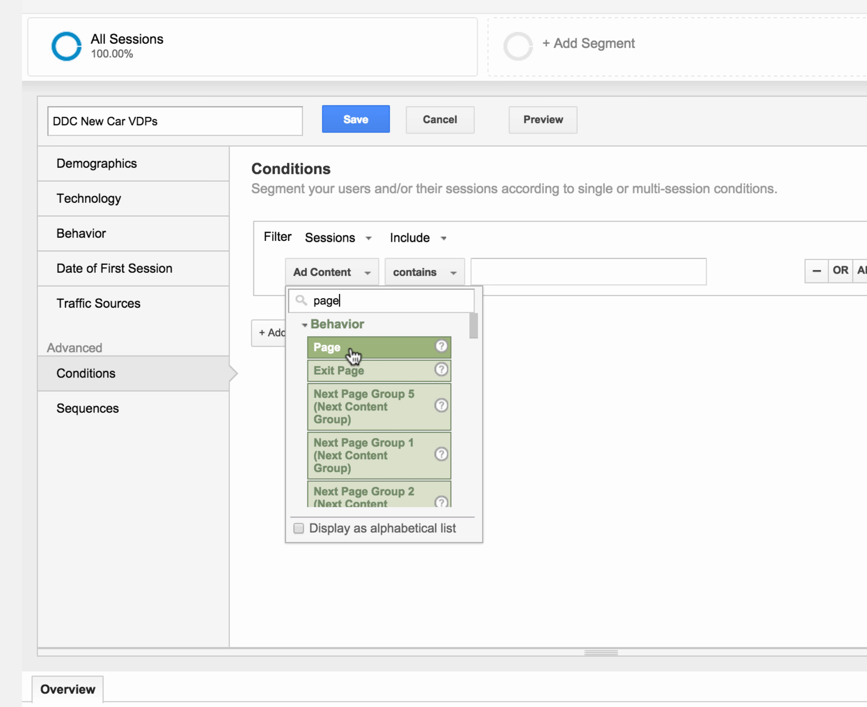
{"action": "left_click", "coordinate": [352, 351]}
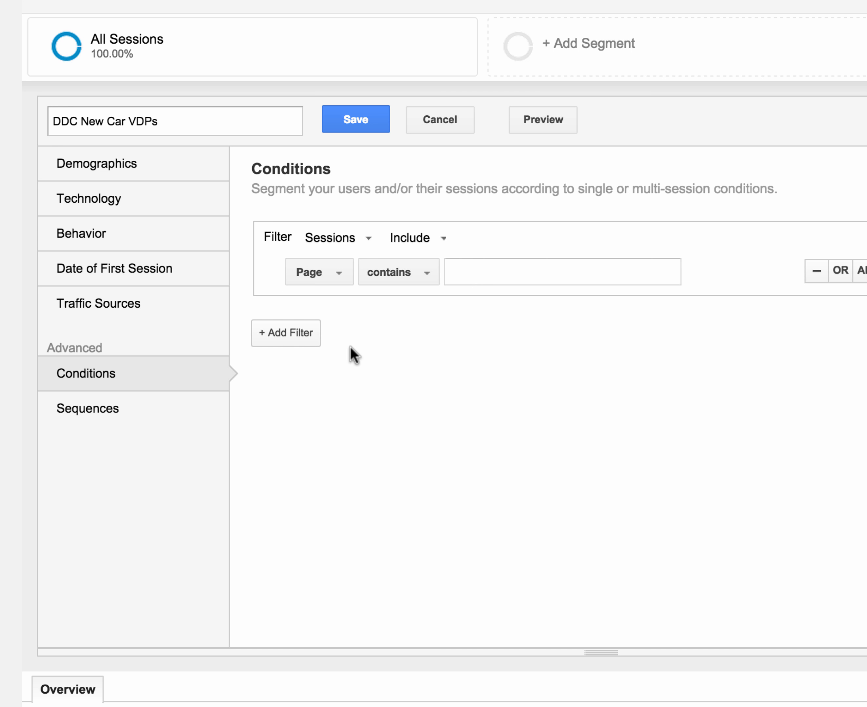
Step: Set the Page condition to starts with "/new/"
{"action": "left_click", "coordinate": [399, 280]}
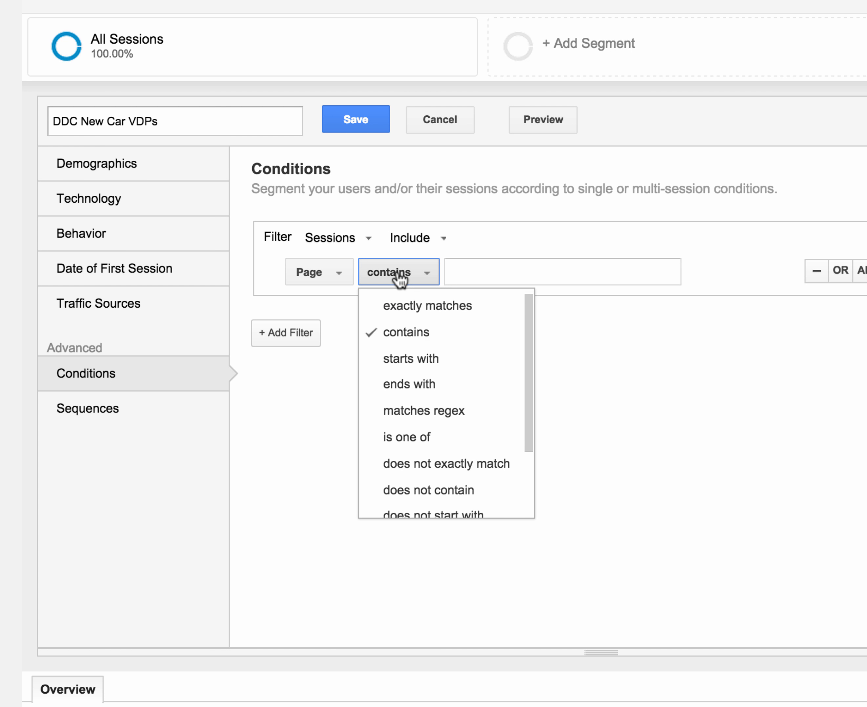
{"action": "left_click", "coordinate": [407, 358]}
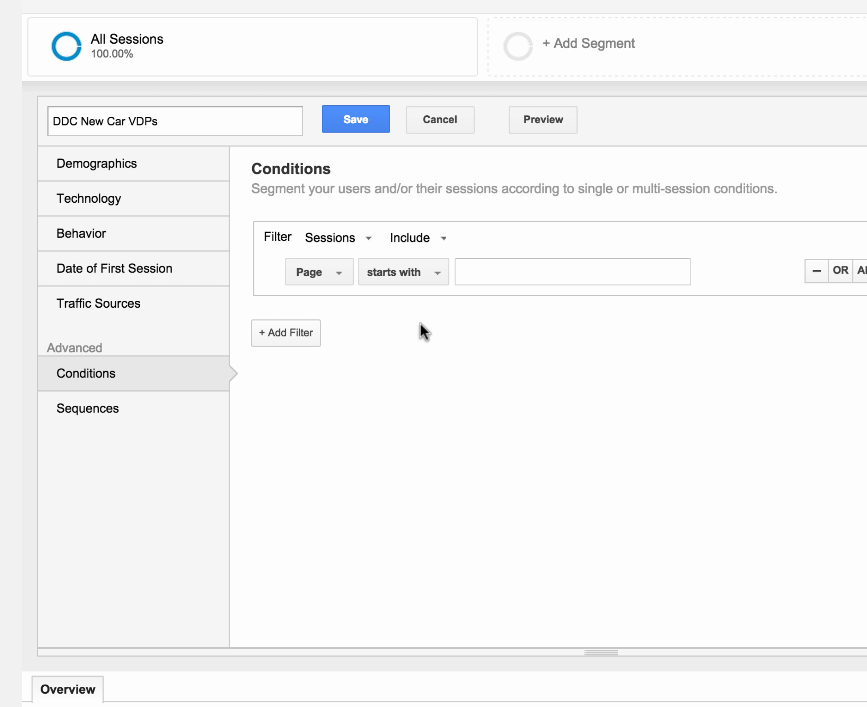
{"action": "left_click", "coordinate": [473, 272]}
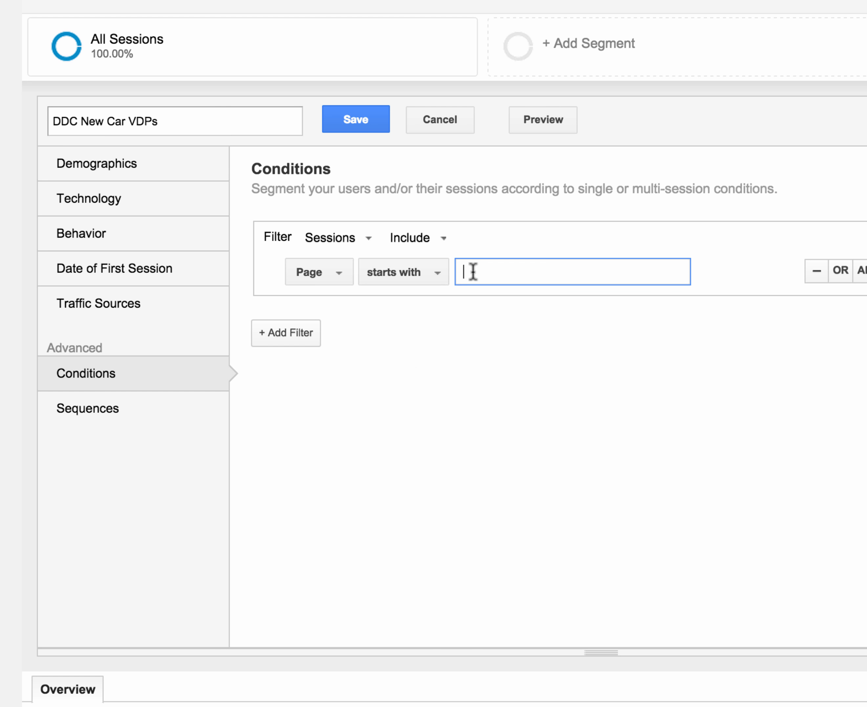
{"action": "type", "text": "/new/"}
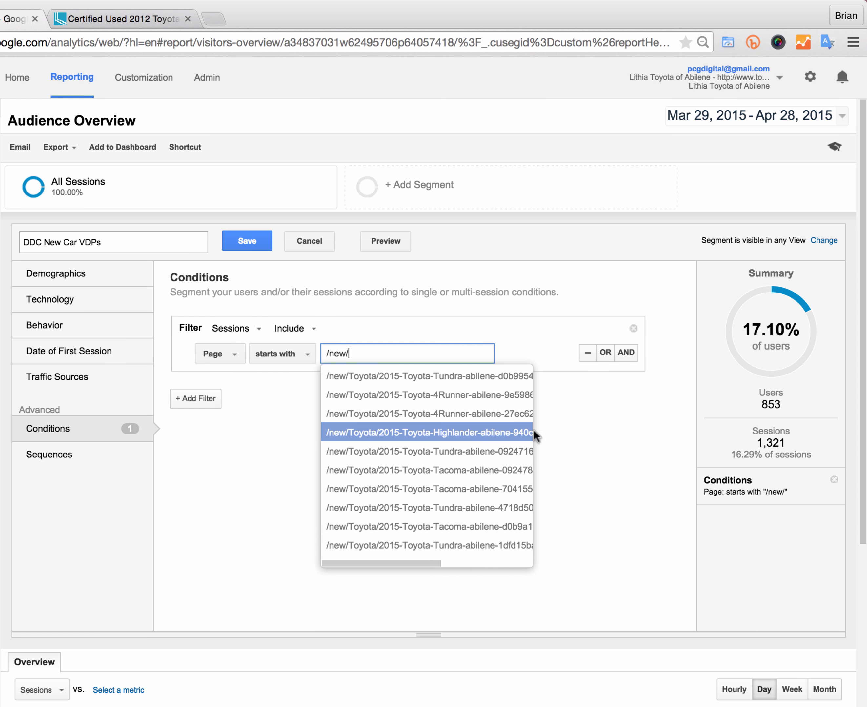
Step: Close the page suggestions and save the DDC New Car VDPs segment
{"action": "left_click", "coordinate": [631, 429]}
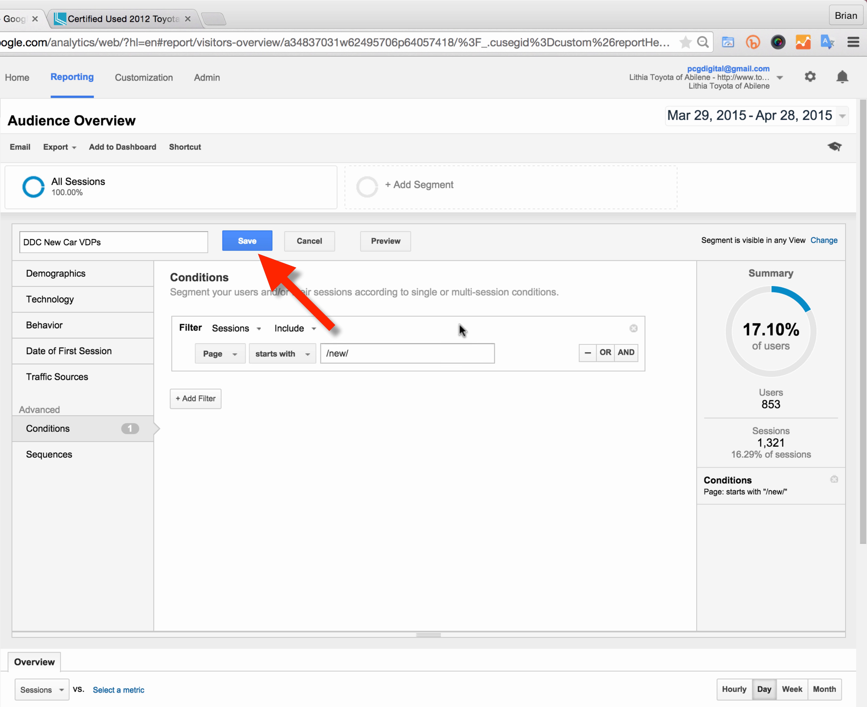
{"action": "left_click", "coordinate": [247, 243]}
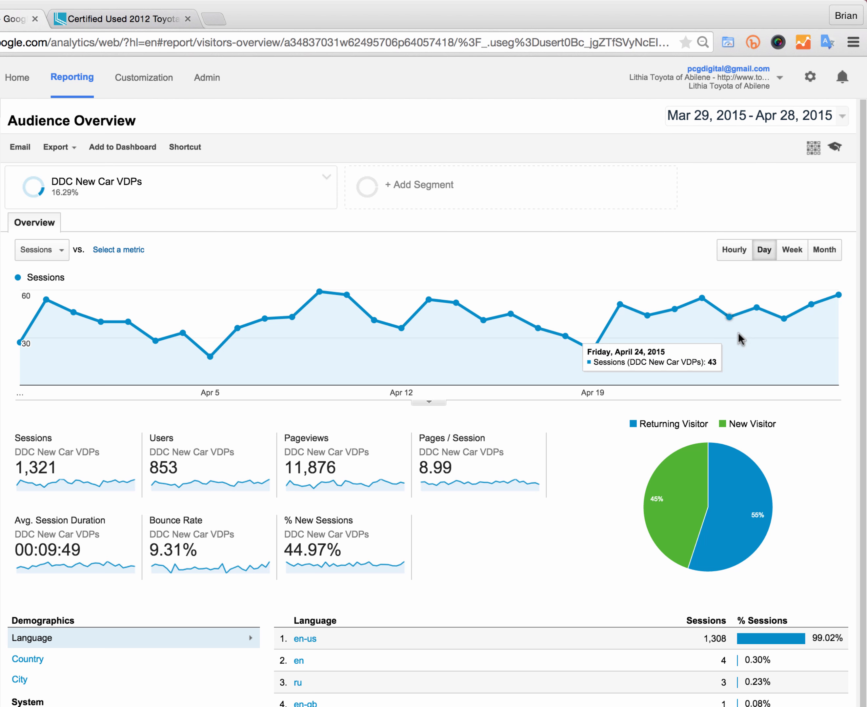
Step: Compare All Sessions with the DDC New Car VDPs segment by selecting it from the segment list and applying
{"action": "left_click", "coordinate": [326, 180]}
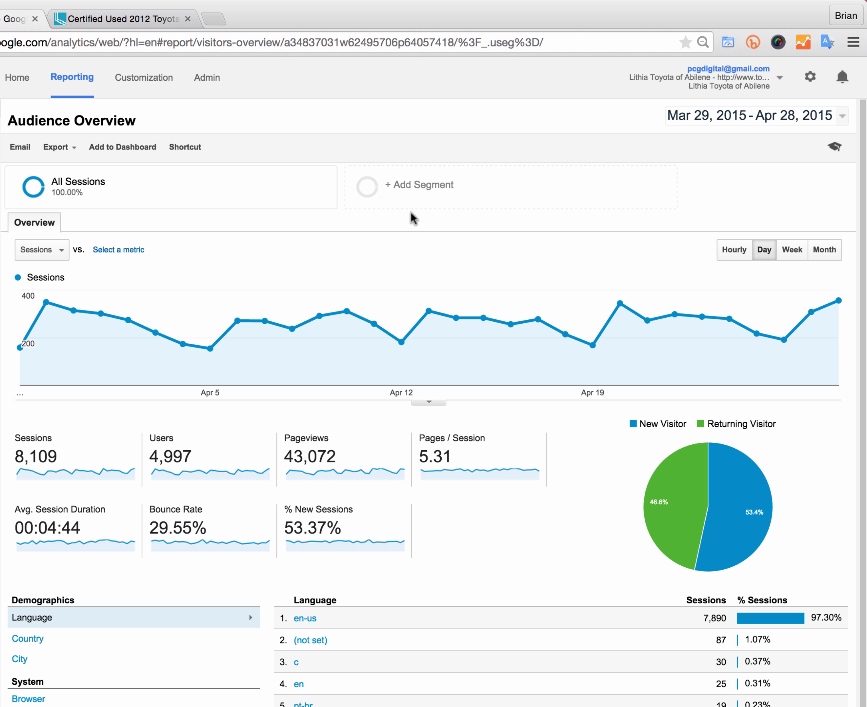
{"action": "left_click", "coordinate": [389, 187]}
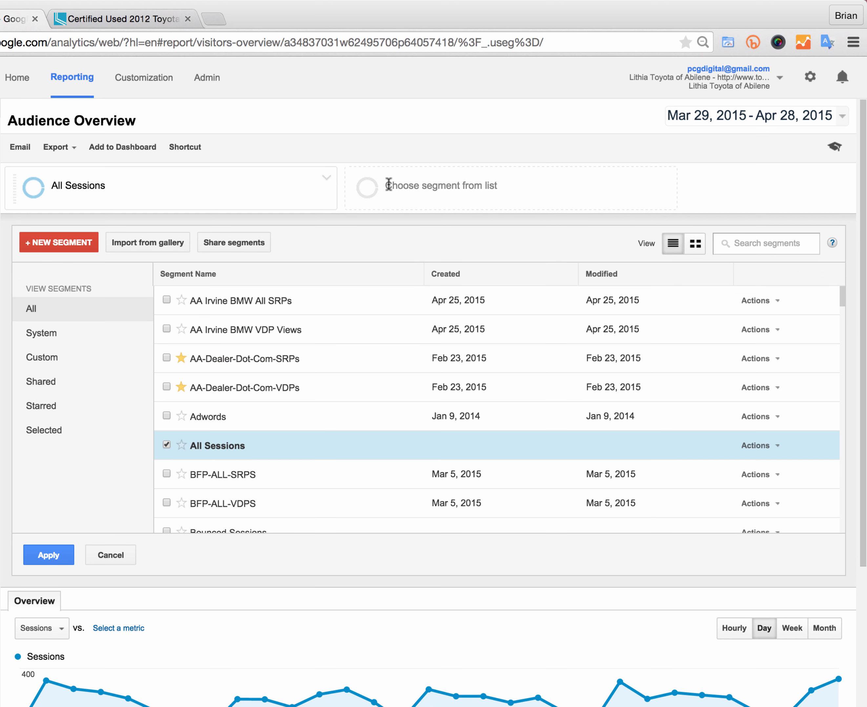
{"action": "scroll", "coordinate": [293, 326], "scroll_direction": "down", "scroll_amount": 5}
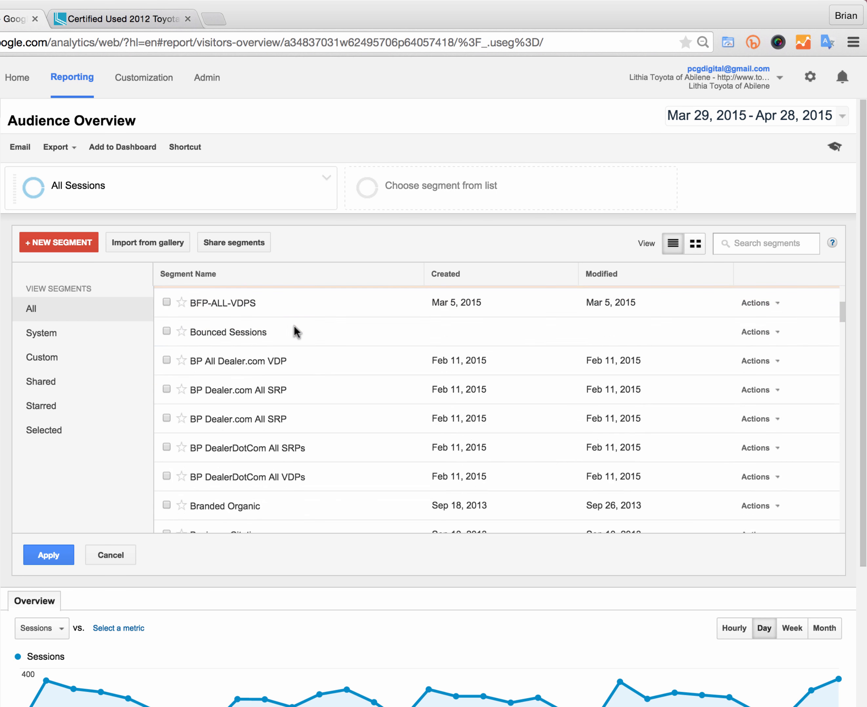
{"action": "scroll", "coordinate": [293, 326], "scroll_direction": "down", "scroll_amount": 10}
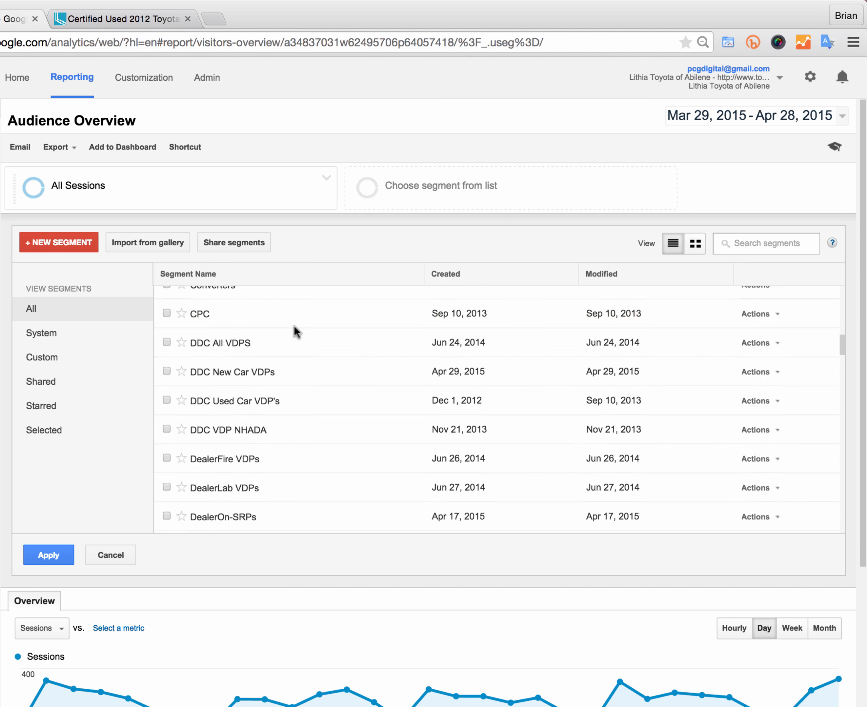
{"action": "scroll", "coordinate": [293, 325], "scroll_direction": "down", "scroll_amount": 2}
{"action": "scroll", "coordinate": [293, 324], "scroll_direction": "up", "scroll_amount": 1}
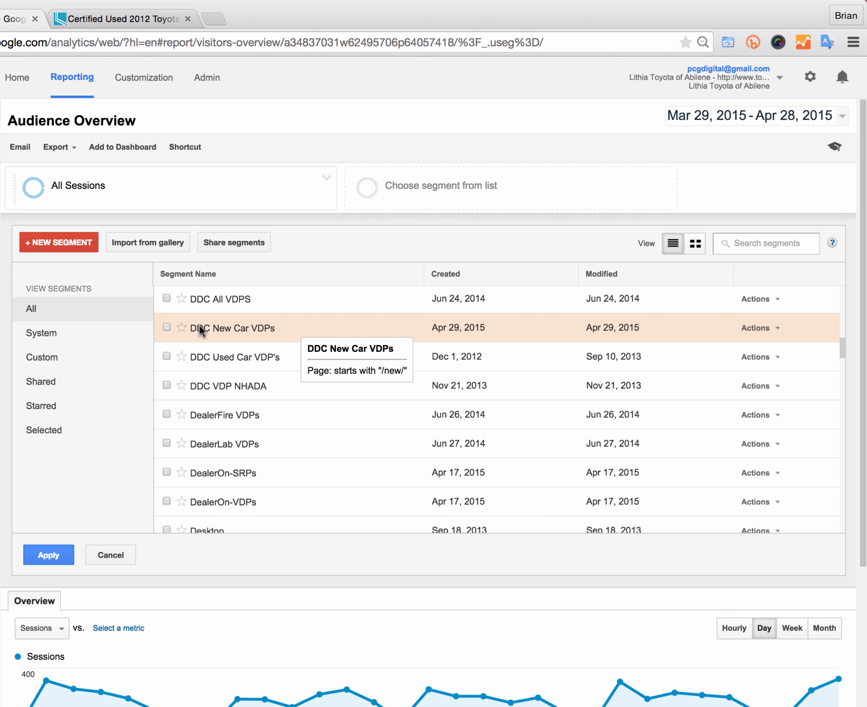
{"action": "left_click", "coordinate": [166, 326]}
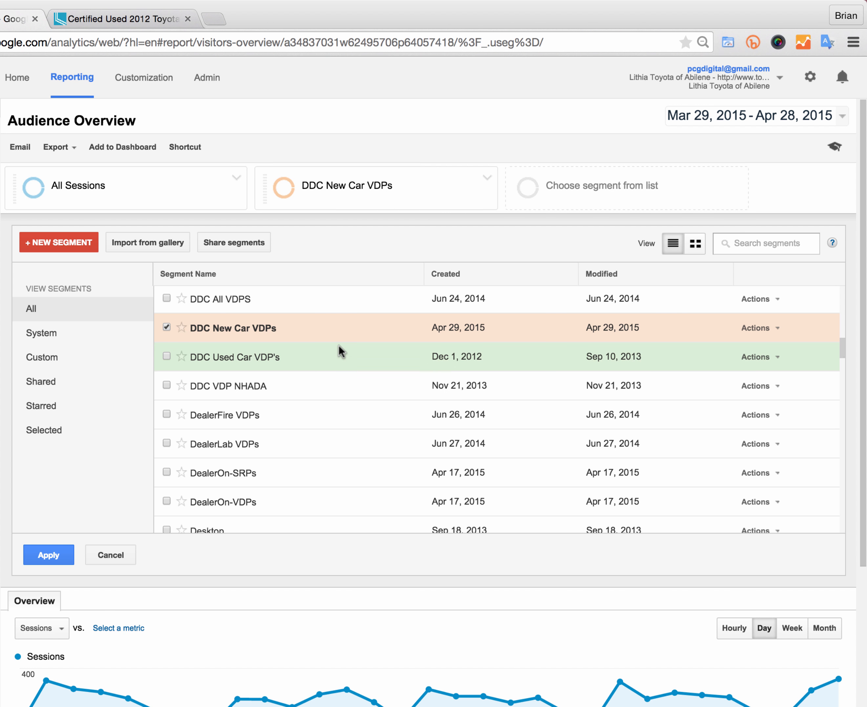
{"action": "left_click", "coordinate": [52, 553]}
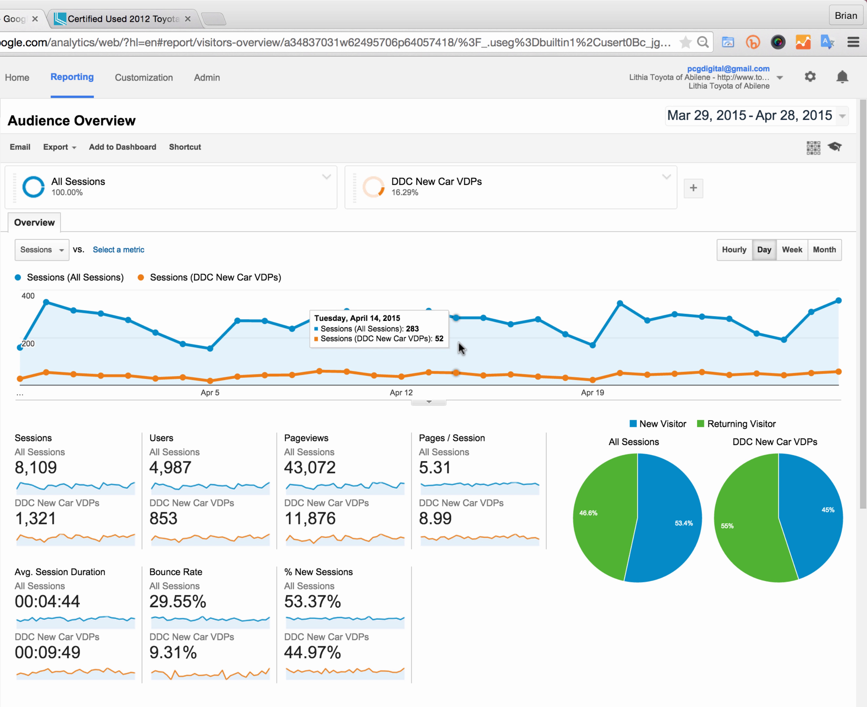
Step: Start another new segment named "DDC Certified VDPs" and open its Conditions section
{"action": "left_click", "coordinate": [693, 189]}
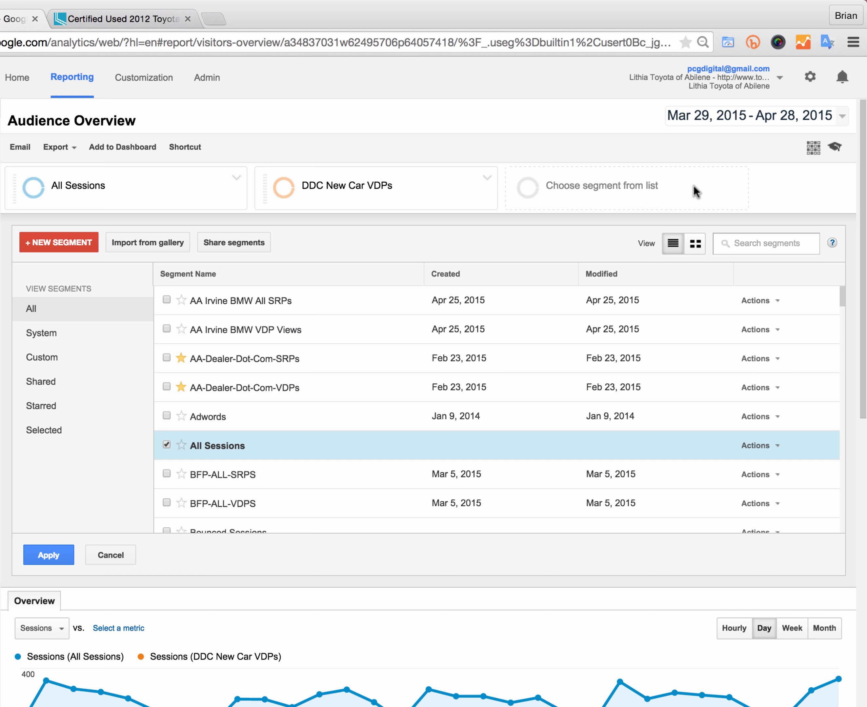
{"action": "left_click", "coordinate": [66, 239]}
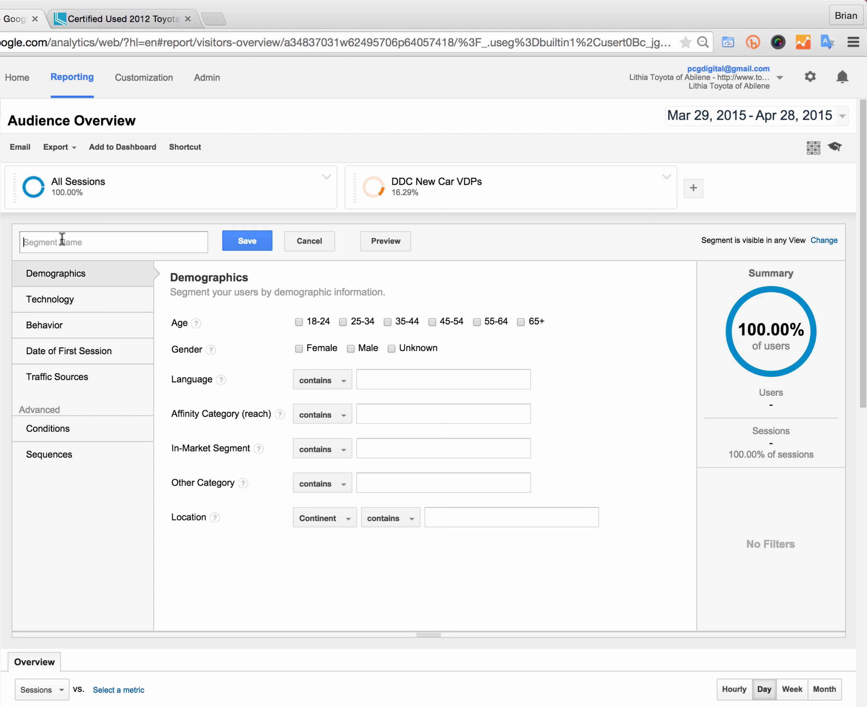
{"action": "type", "text": "DDC Certified VDPs"}
{"action": "left_click", "coordinate": [63, 436]}
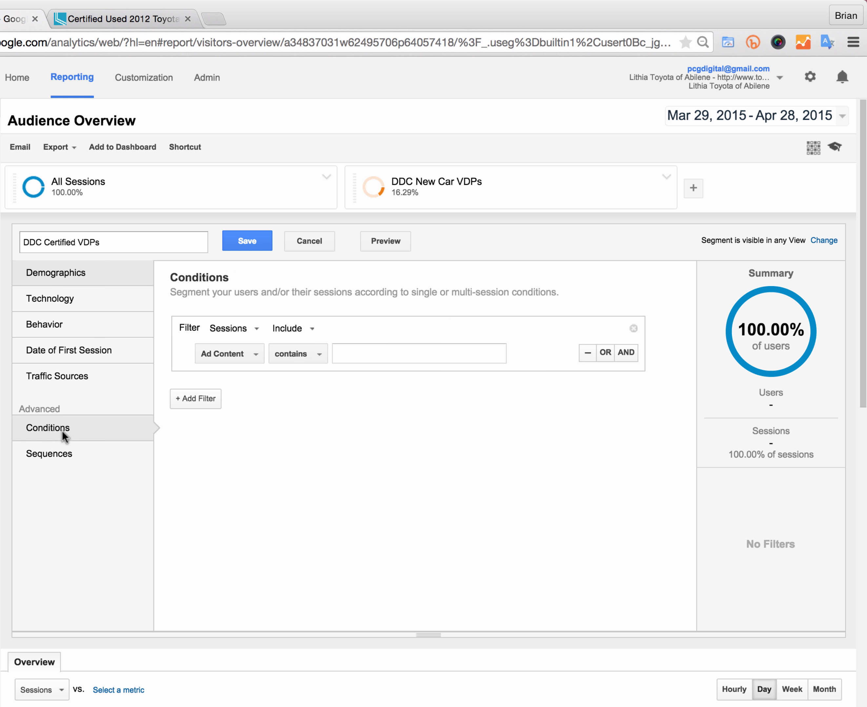
Step: Set the condition's dimension to Page by searching for "page", and its match type to starts with
{"action": "left_click", "coordinate": [228, 359]}
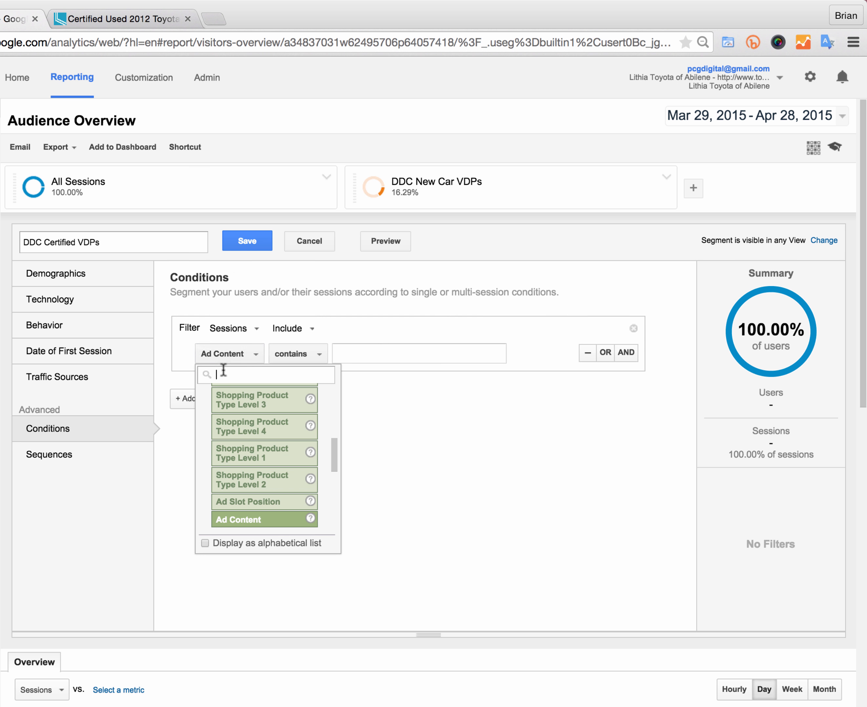
{"action": "type", "text": "page"}
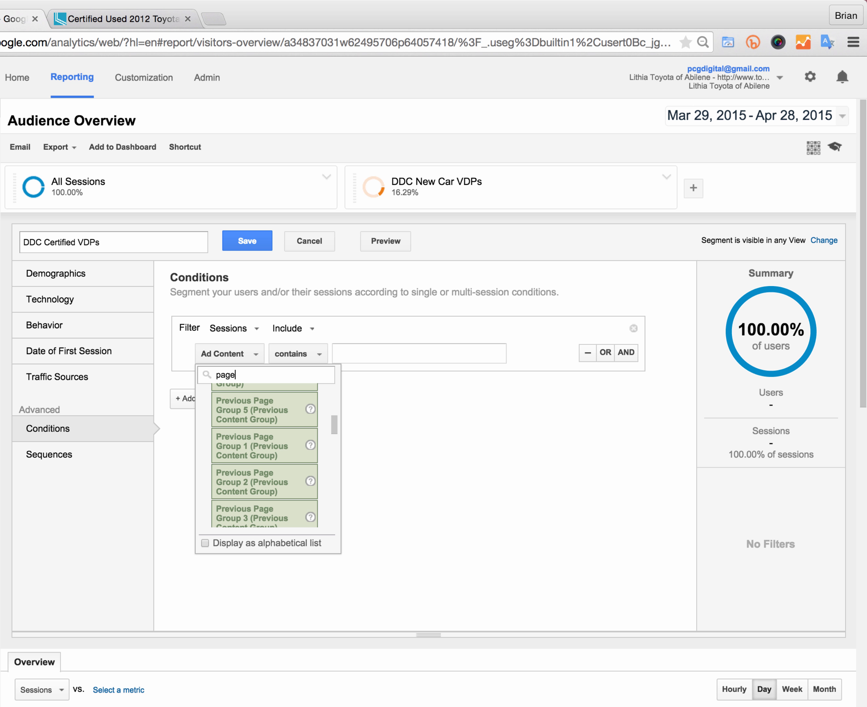
{"action": "scroll", "coordinate": [259, 448], "scroll_direction": "up", "scroll_amount": 5}
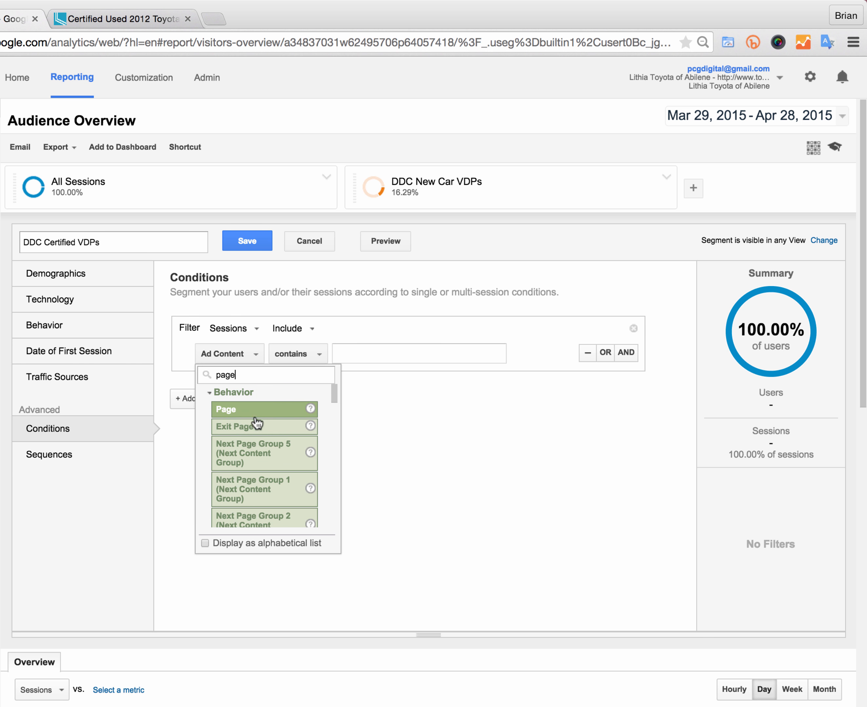
{"action": "left_click", "coordinate": [247, 413]}
{"action": "left_click", "coordinate": [278, 356]}
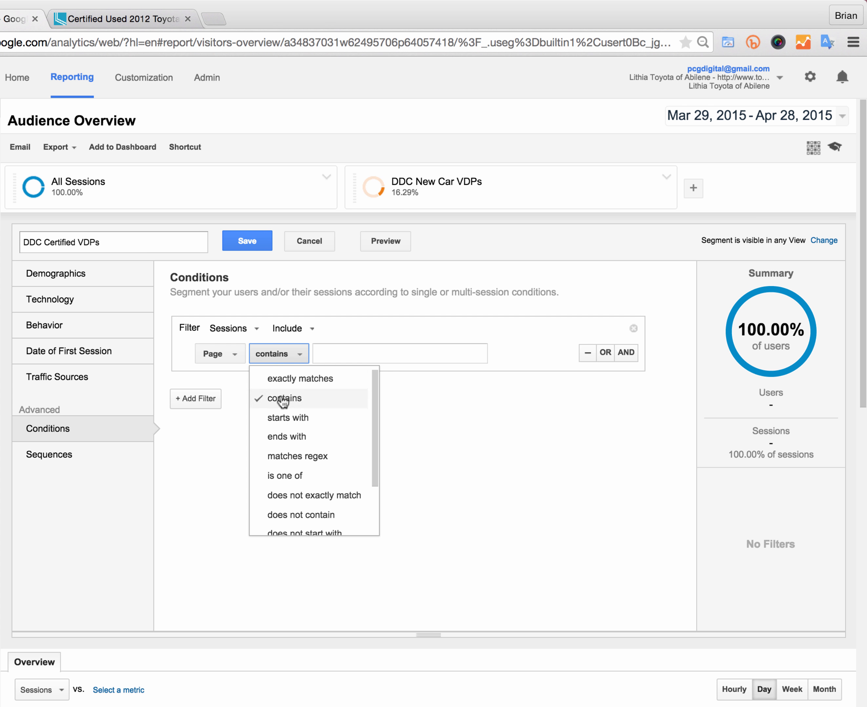
{"action": "left_click", "coordinate": [285, 417]}
Step: Enter "/certified/" as the Page starting value and save the segment
{"action": "left_click", "coordinate": [339, 363]}
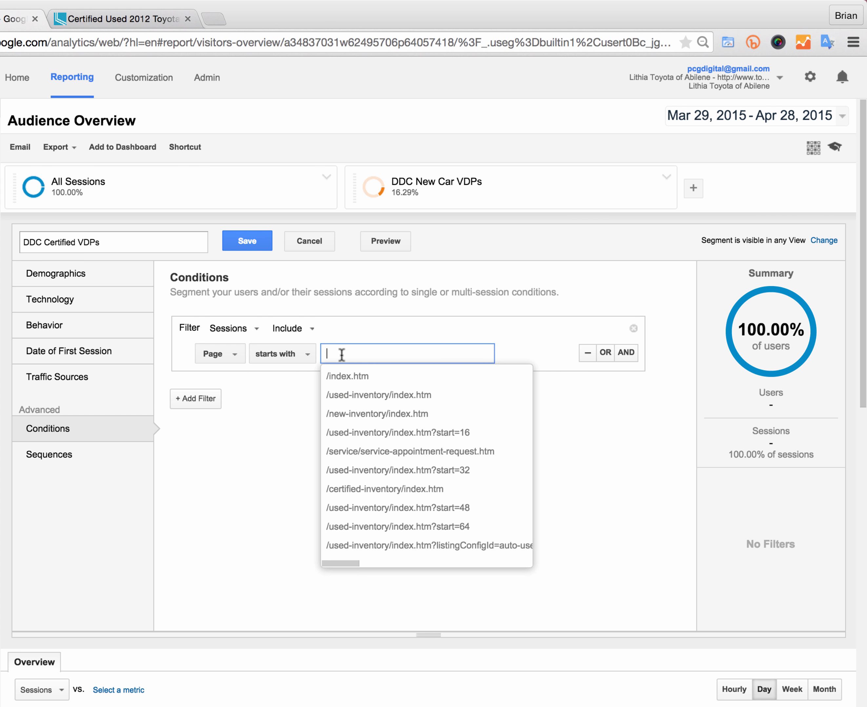
{"action": "type", "text": "/cert"}
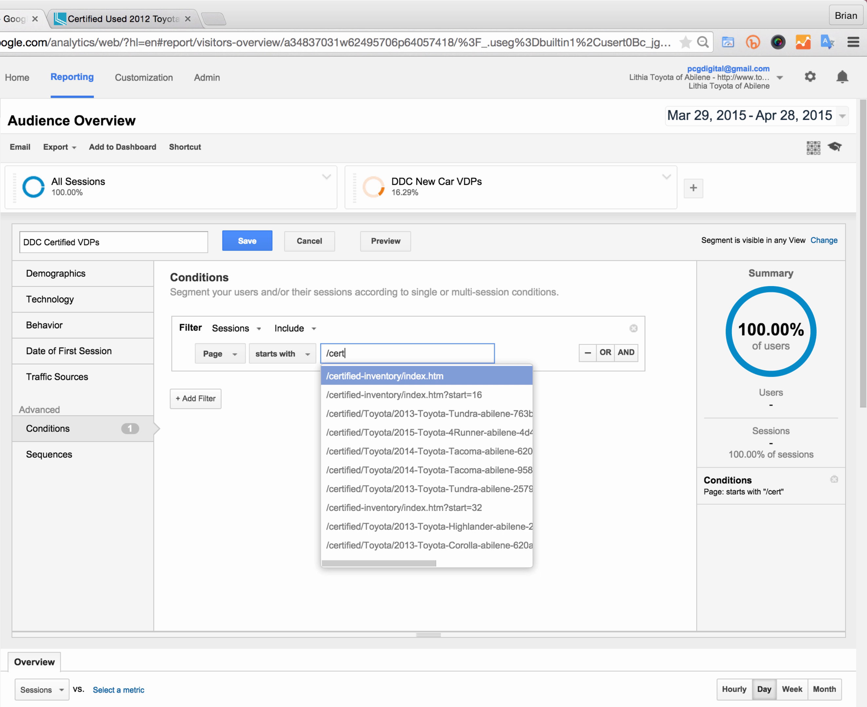
{"action": "type", "text": "ified/"}
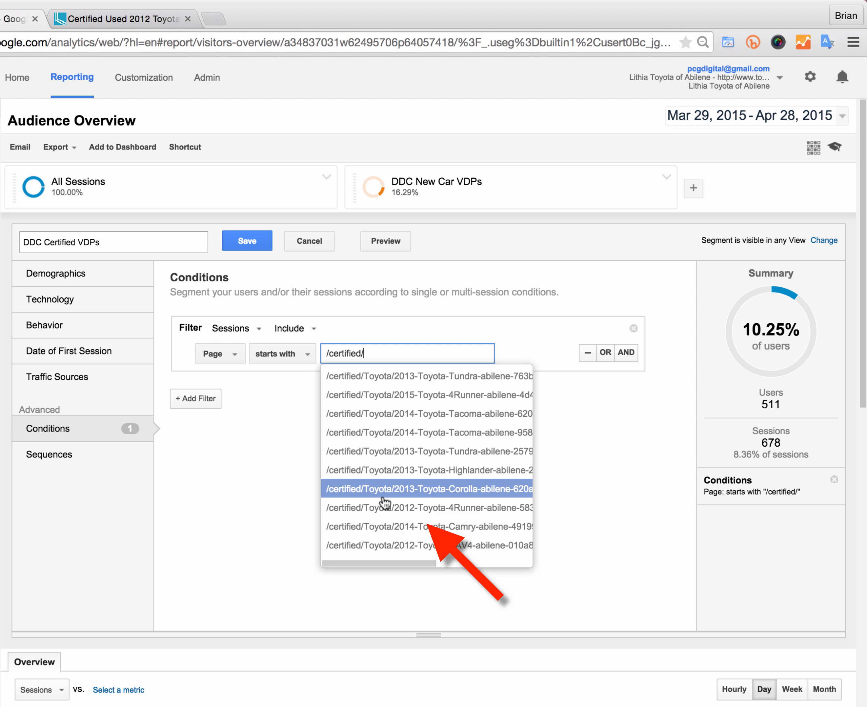
{"action": "left_click", "coordinate": [654, 429]}
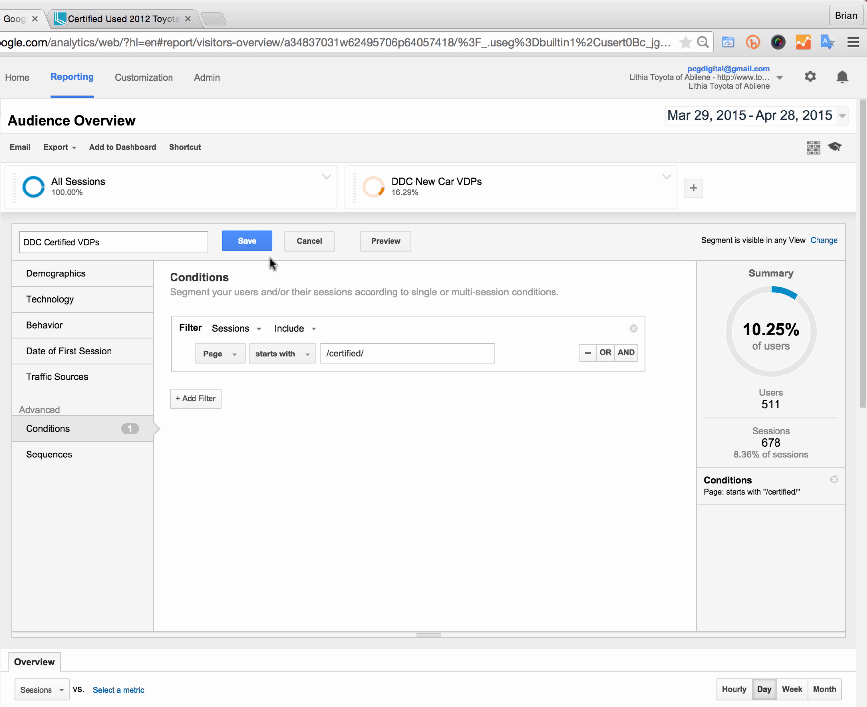
{"action": "left_click", "coordinate": [253, 241]}
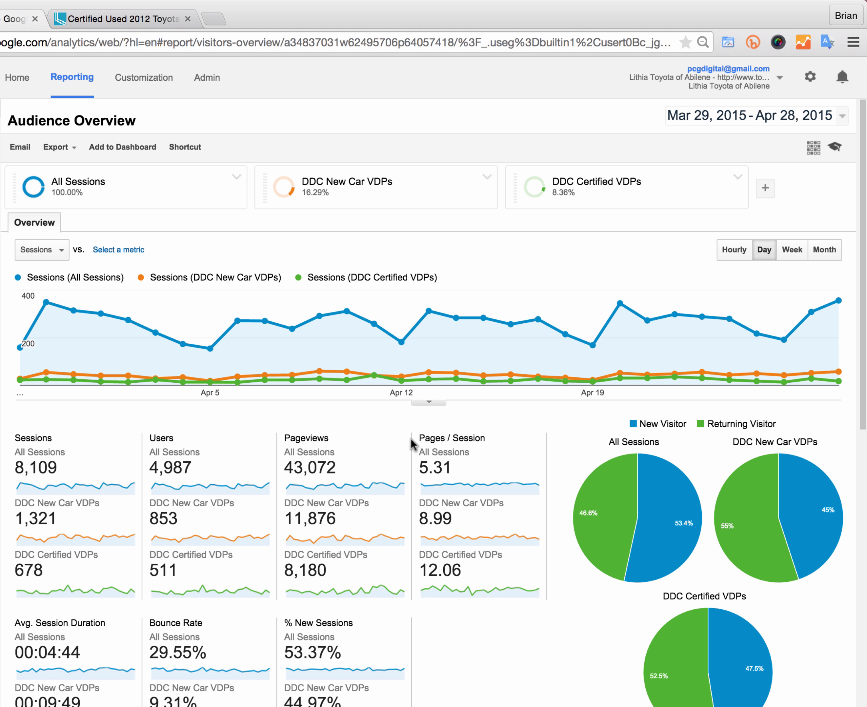
Step: Remove the DDC New Car VDPs and DDC Certified VDPs segments from the report
{"action": "left_click", "coordinate": [488, 177]}
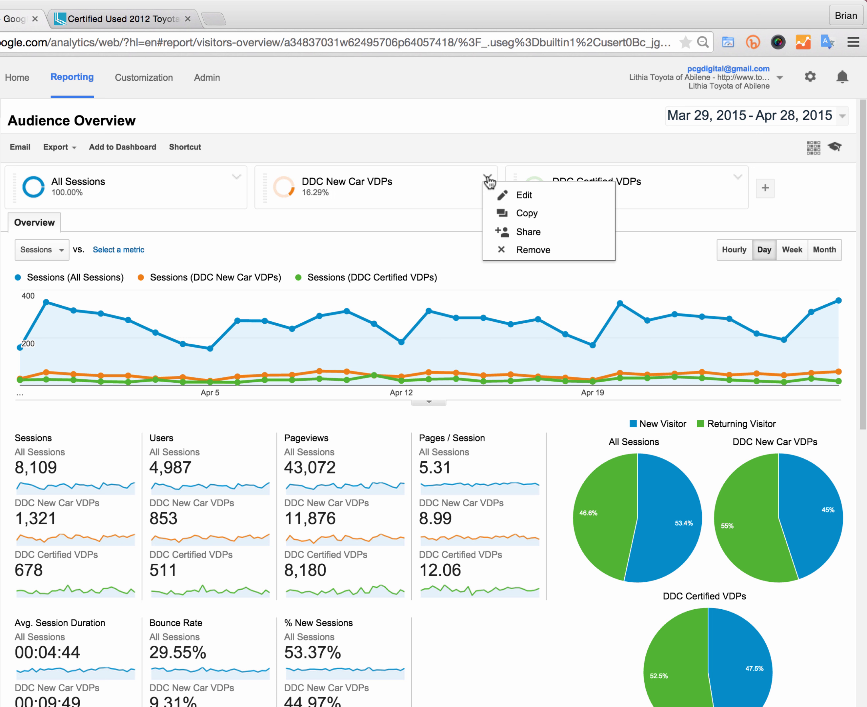
{"action": "left_click", "coordinate": [516, 247]}
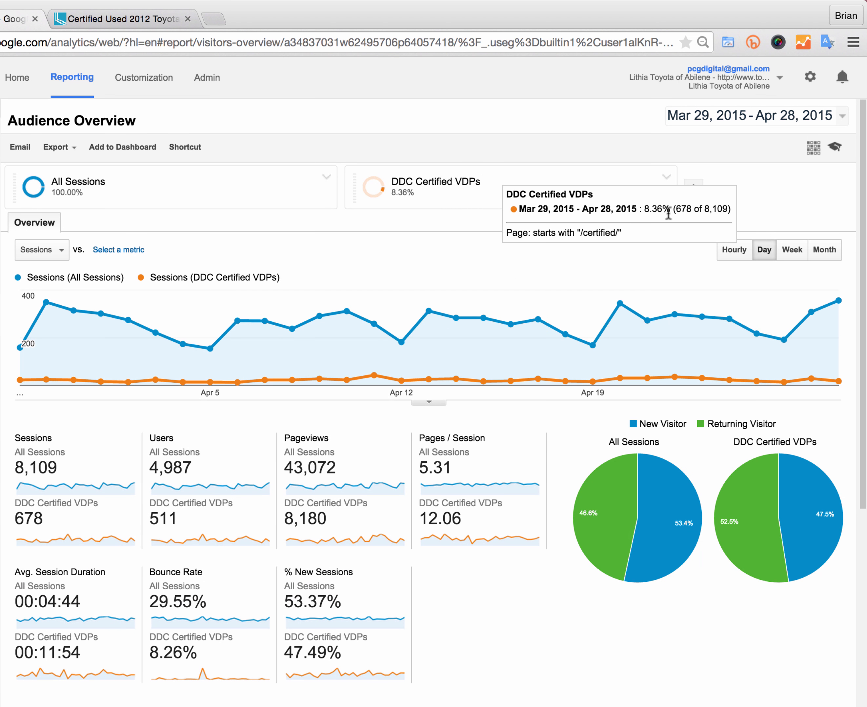
{"action": "left_click", "coordinate": [666, 178]}
{"action": "left_click", "coordinate": [681, 250]}
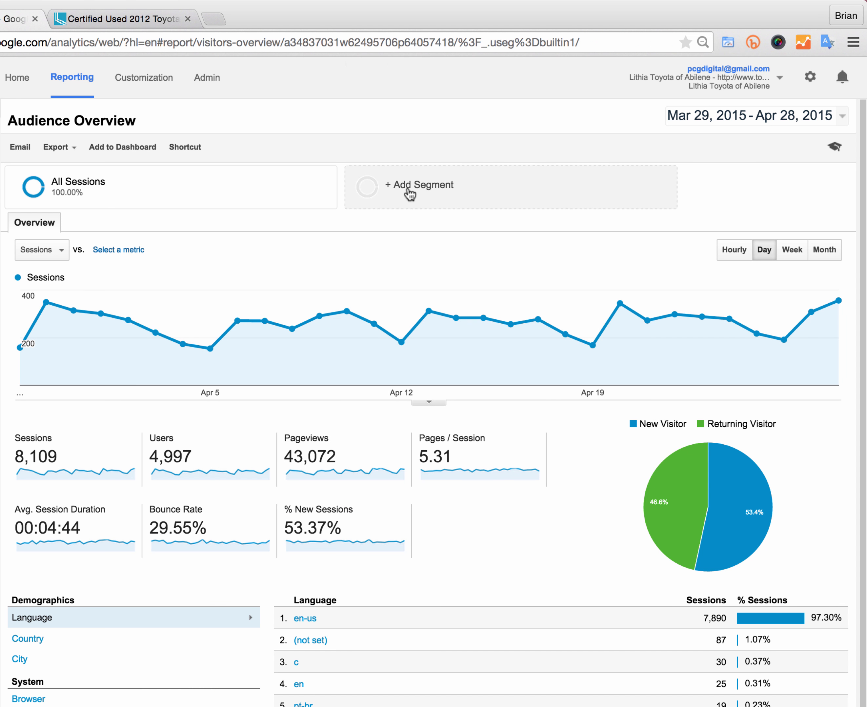
Step: Create a new segment named "DDC All VDPs" and open its Conditions section
{"action": "left_click", "coordinate": [404, 189]}
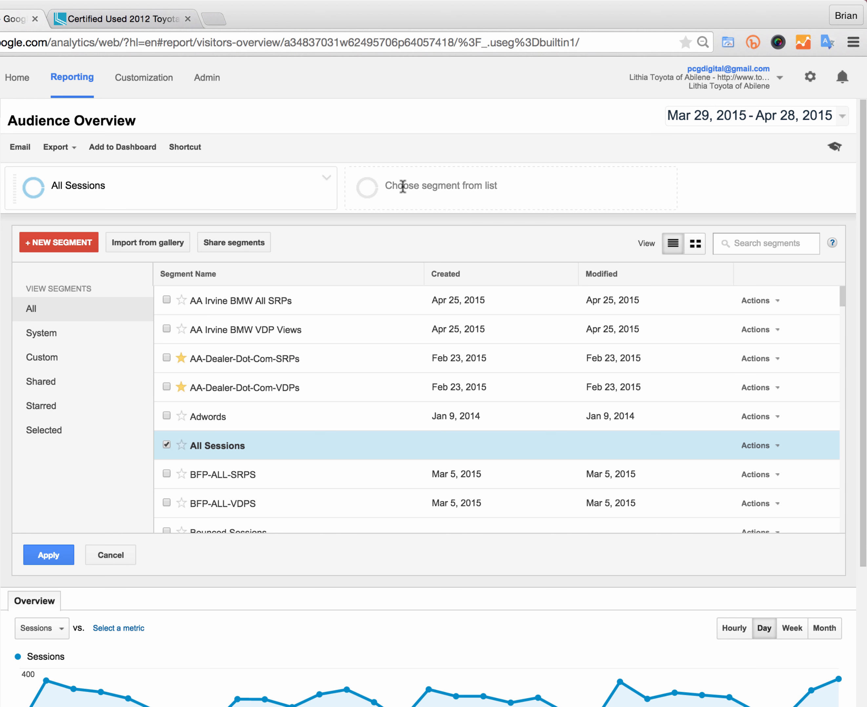
{"action": "left_click", "coordinate": [75, 245]}
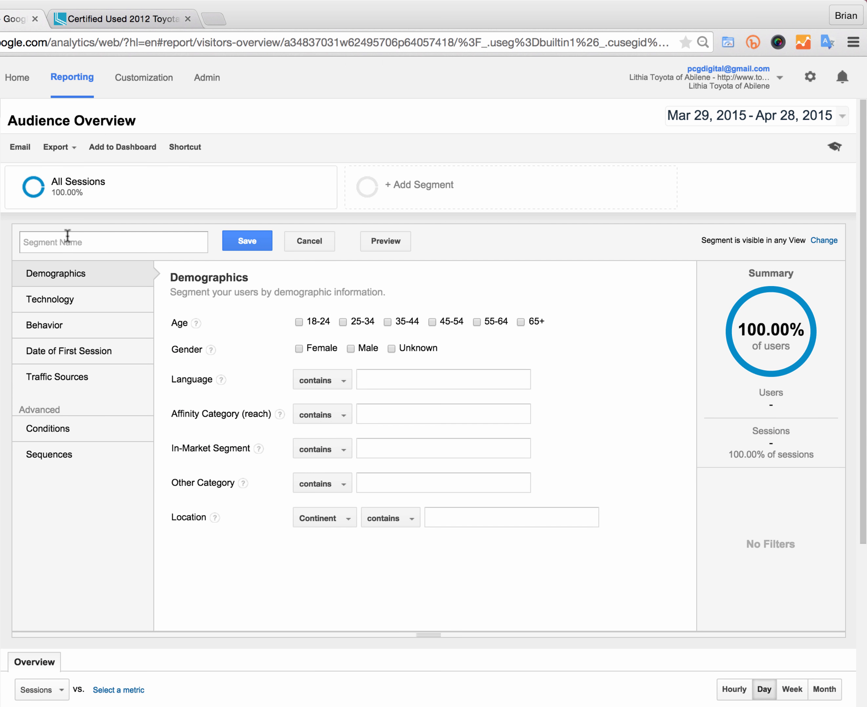
{"action": "type", "text": "DDC All VDPs"}
{"action": "left_click", "coordinate": [69, 430]}
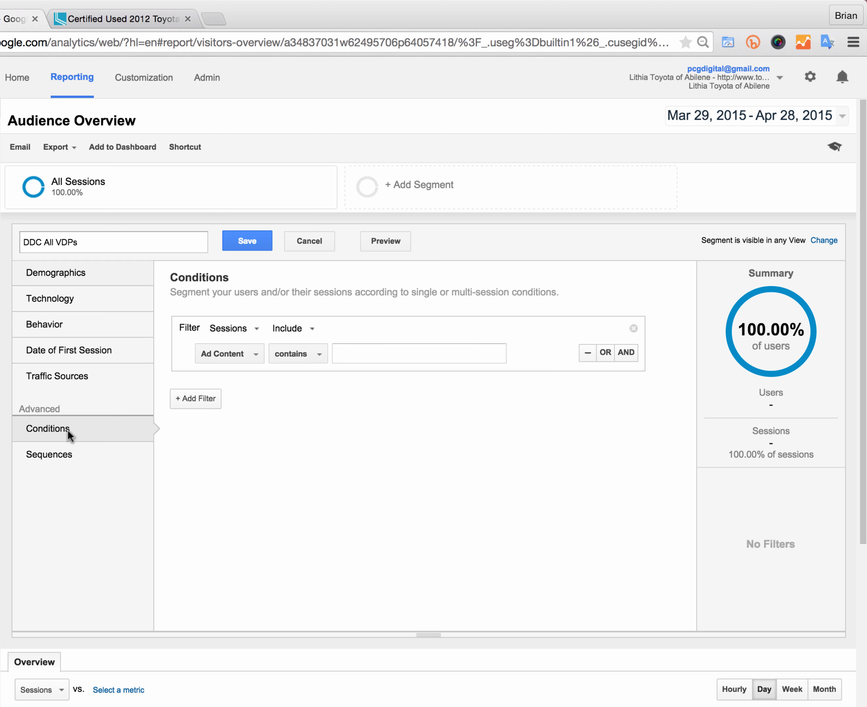
Step: Set the condition to Page starts with, finding the Page dimension by searching for "page"
{"action": "left_click", "coordinate": [227, 355]}
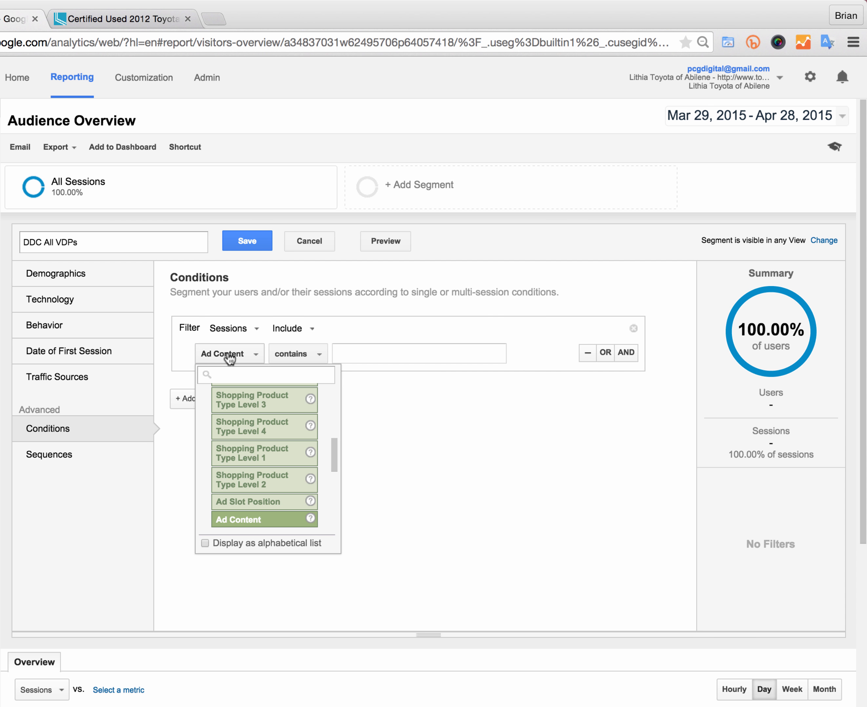
{"action": "type", "text": "page"}
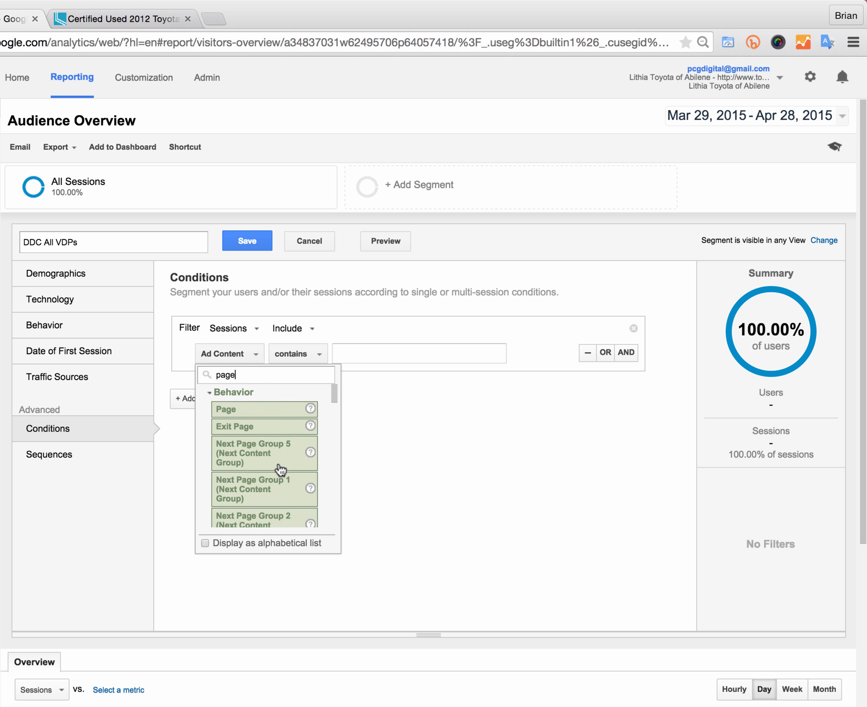
{"action": "left_click", "coordinate": [248, 410]}
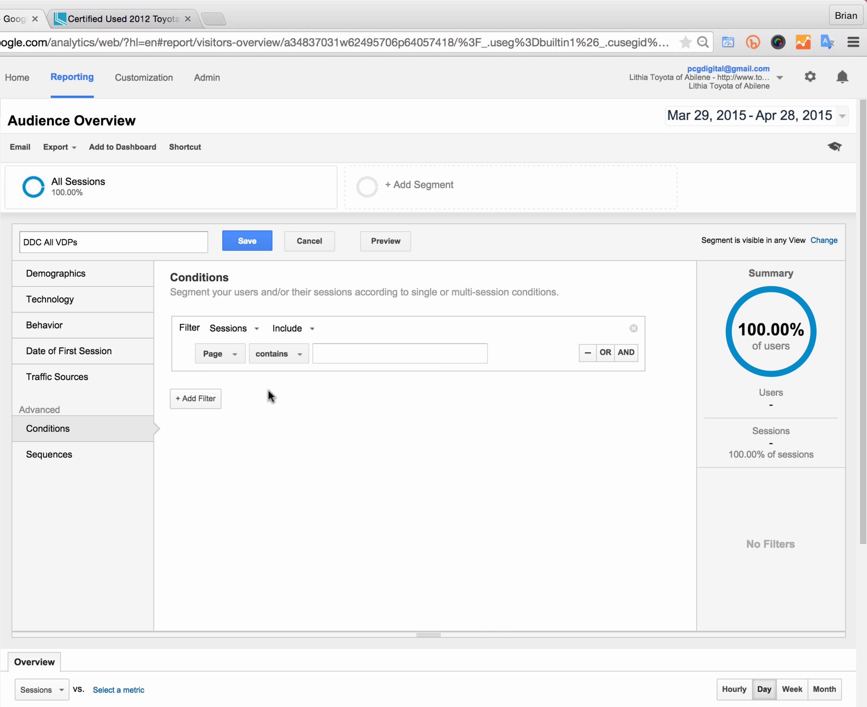
{"action": "left_click", "coordinate": [279, 360]}
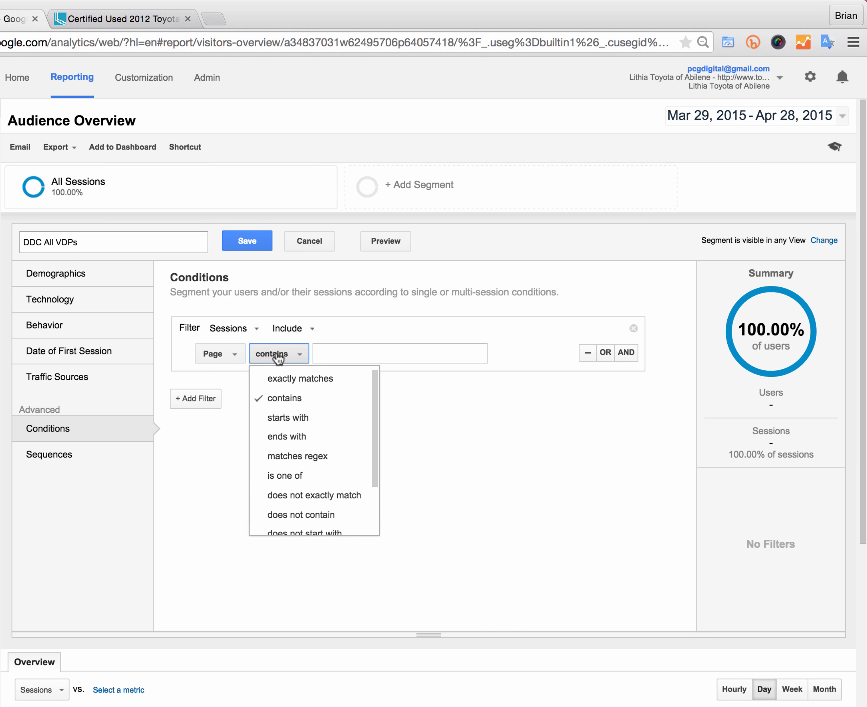
{"action": "left_click", "coordinate": [288, 418]}
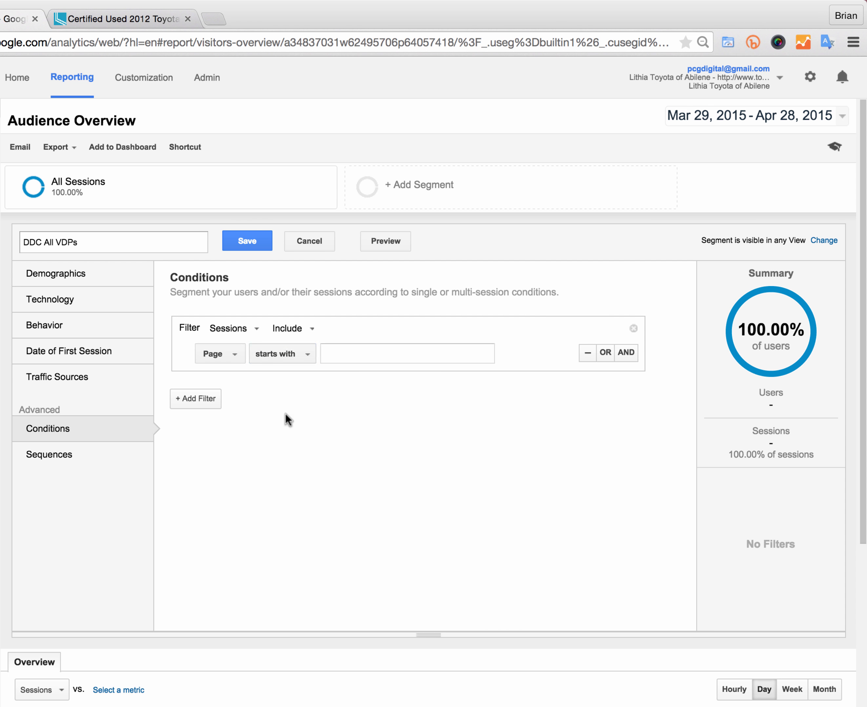
Step: Enter "/new/" as the Page starting value and add an OR condition row below it
{"action": "left_click", "coordinate": [347, 357]}
{"action": "type", "text": "/n"}
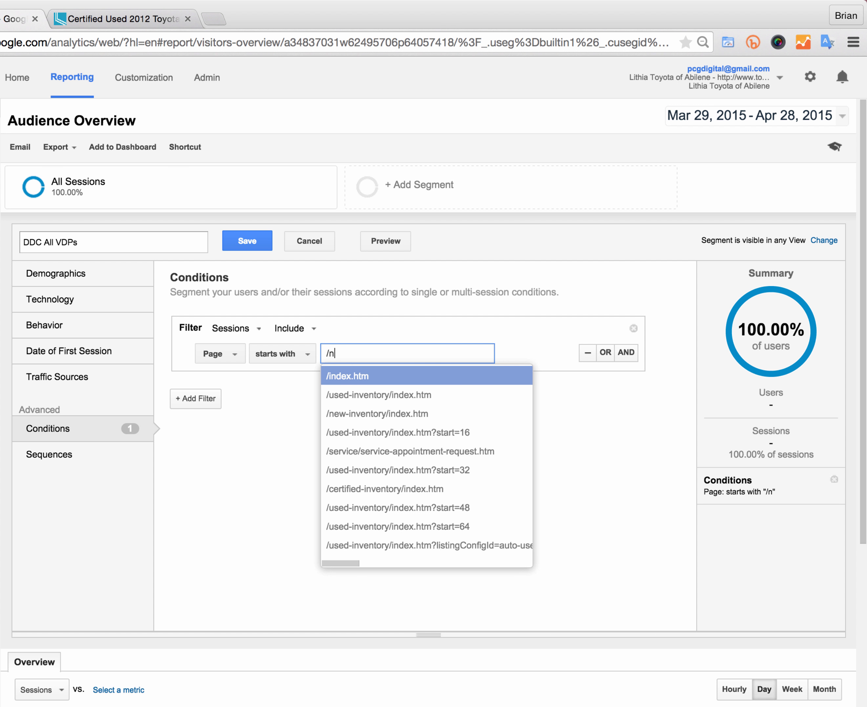
{"action": "type", "text": "ew/"}
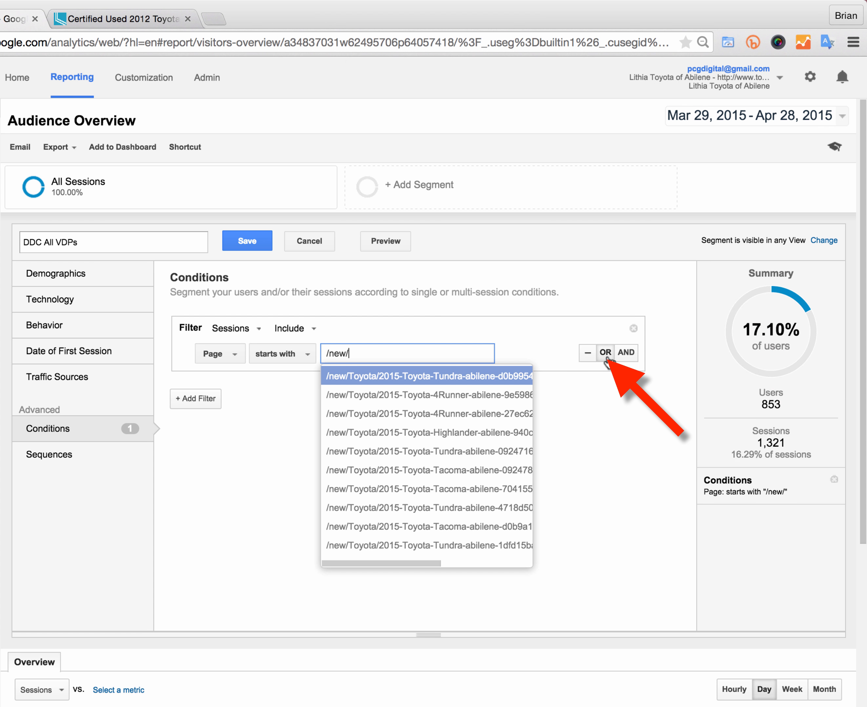
{"action": "left_click", "coordinate": [605, 353]}
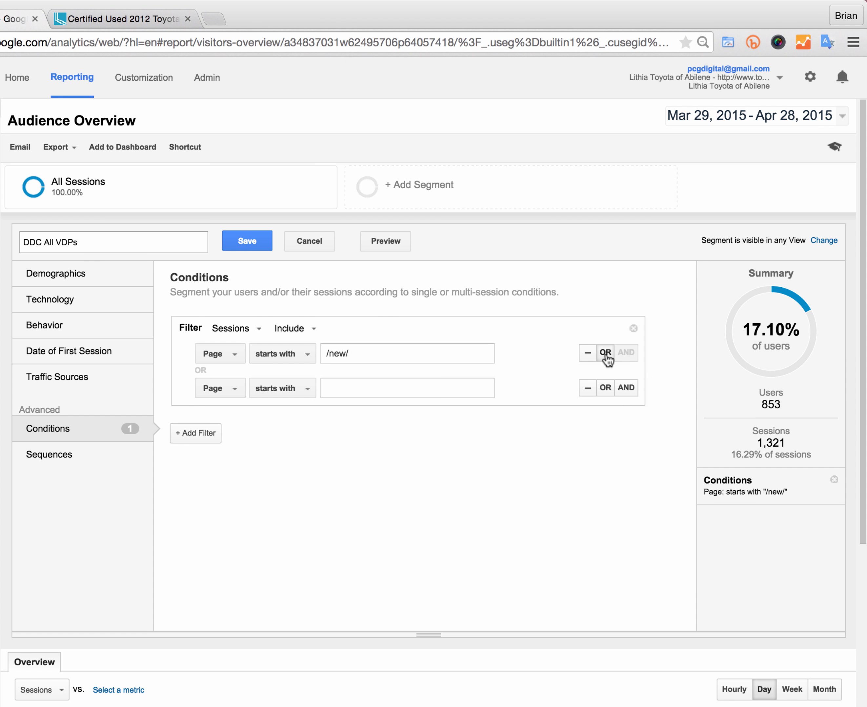
Step: Enter "/used/" as the second Page starting value and add another OR condition row below it
{"action": "left_click", "coordinate": [341, 388]}
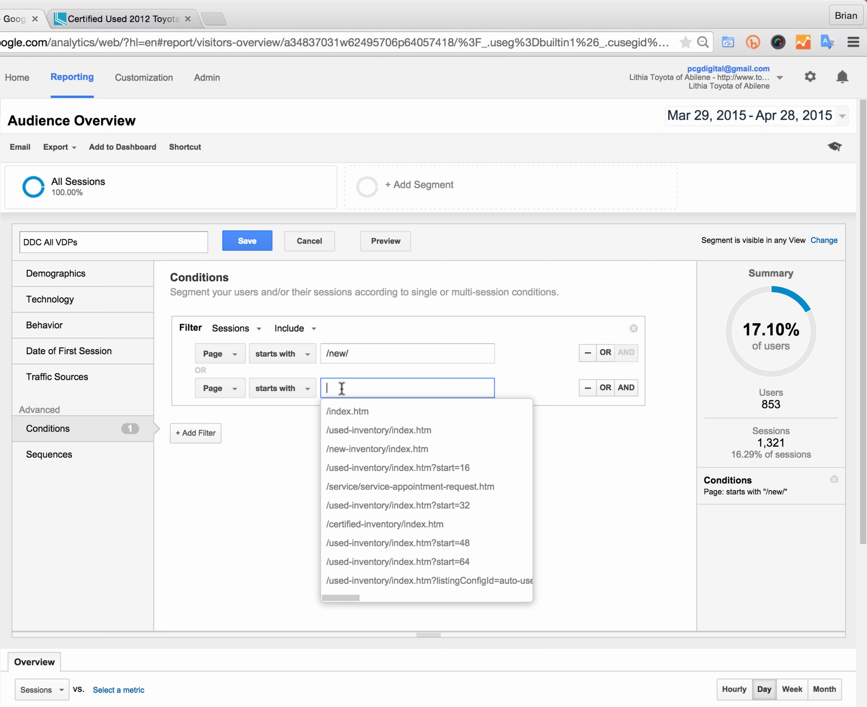
{"action": "type", "text": "/used/"}
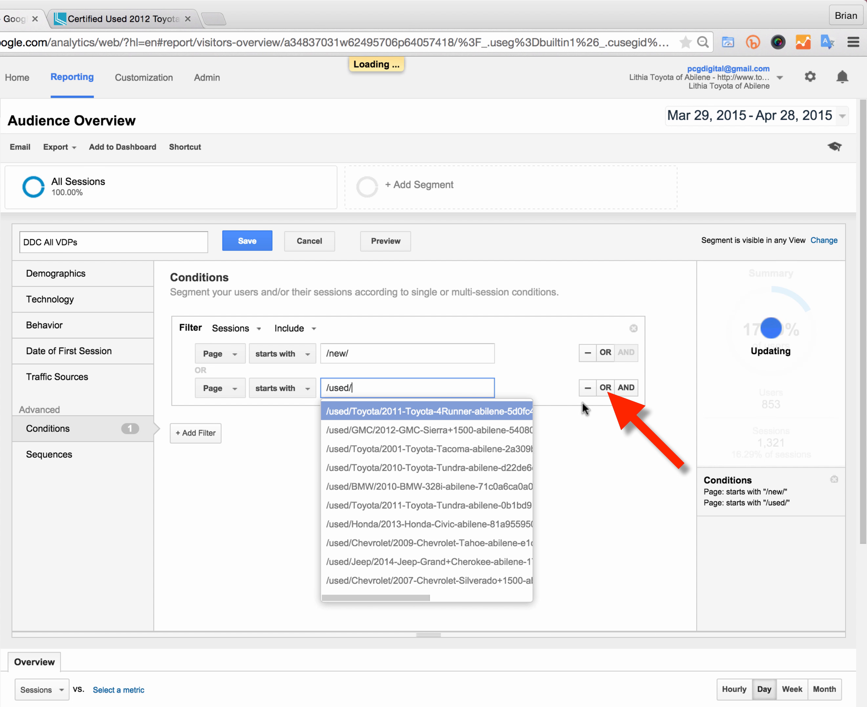
{"action": "left_click", "coordinate": [605, 388]}
Step: Enter "/certified/" as the third Page starting value and save the DDC All VDPs segment
{"action": "left_click", "coordinate": [385, 420]}
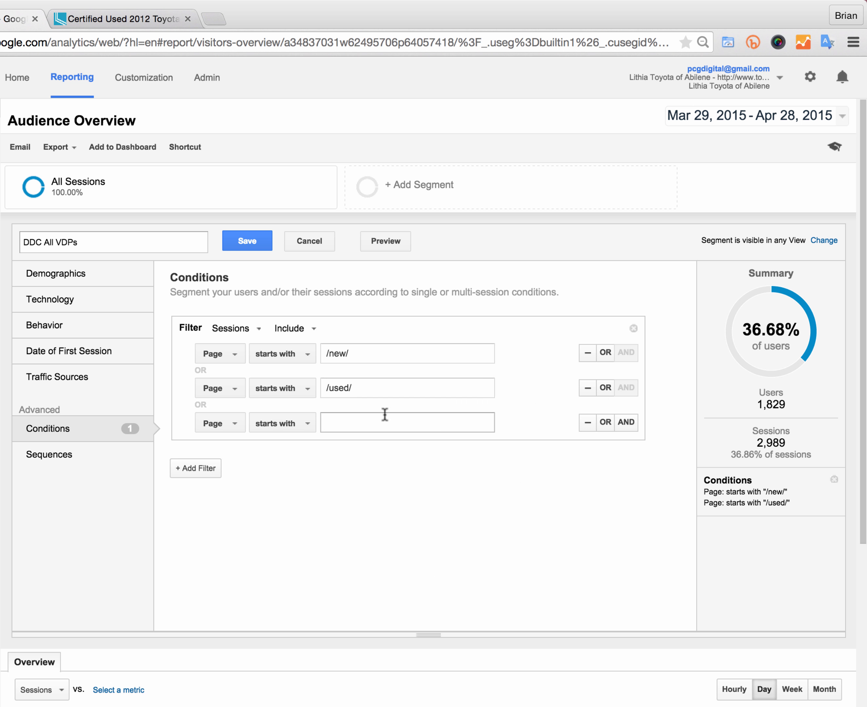
{"action": "type", "text": "/c"}
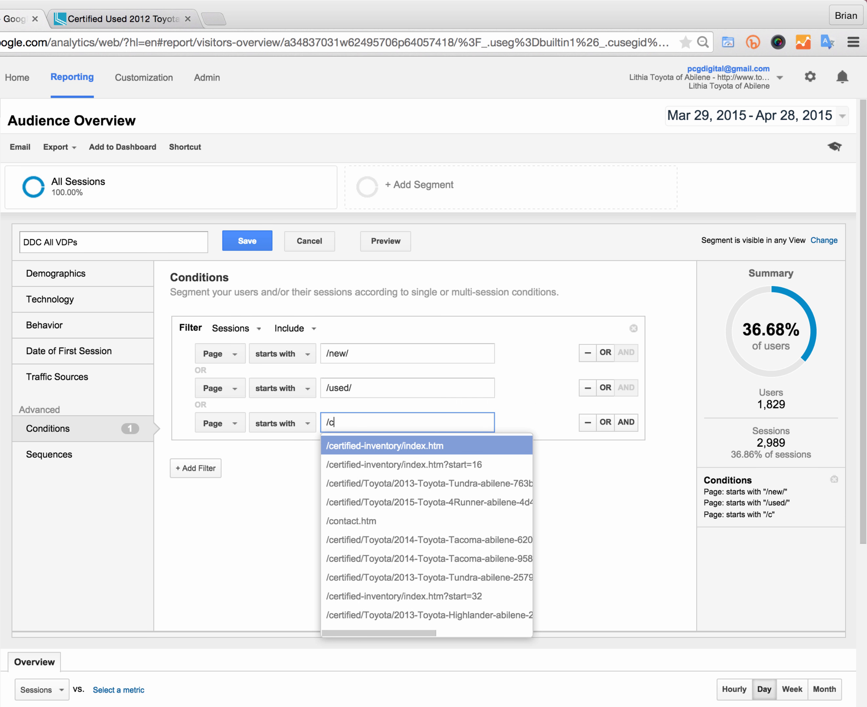
{"action": "type", "text": "ertified/"}
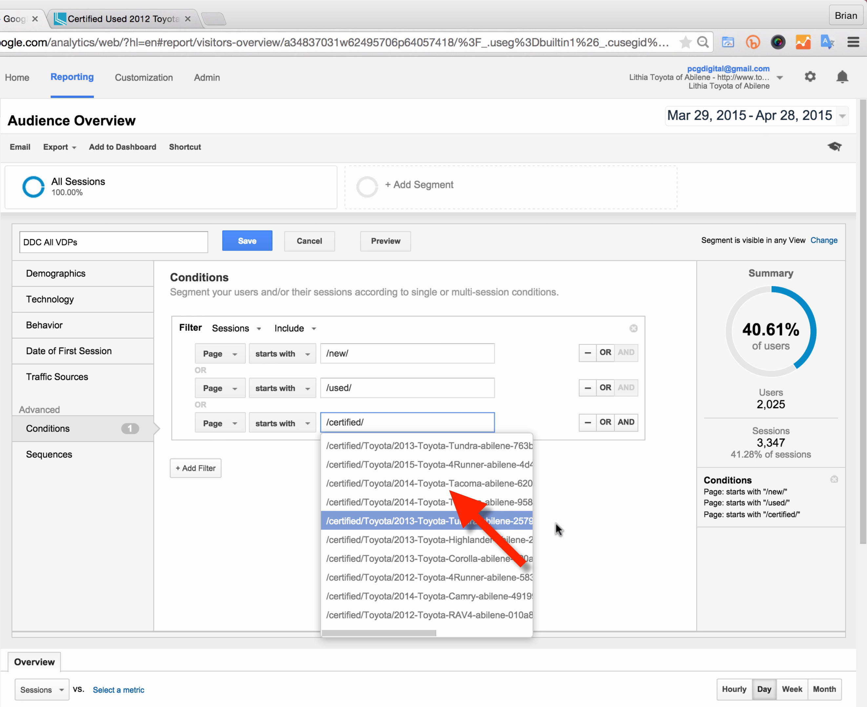
{"action": "left_click", "coordinate": [598, 508]}
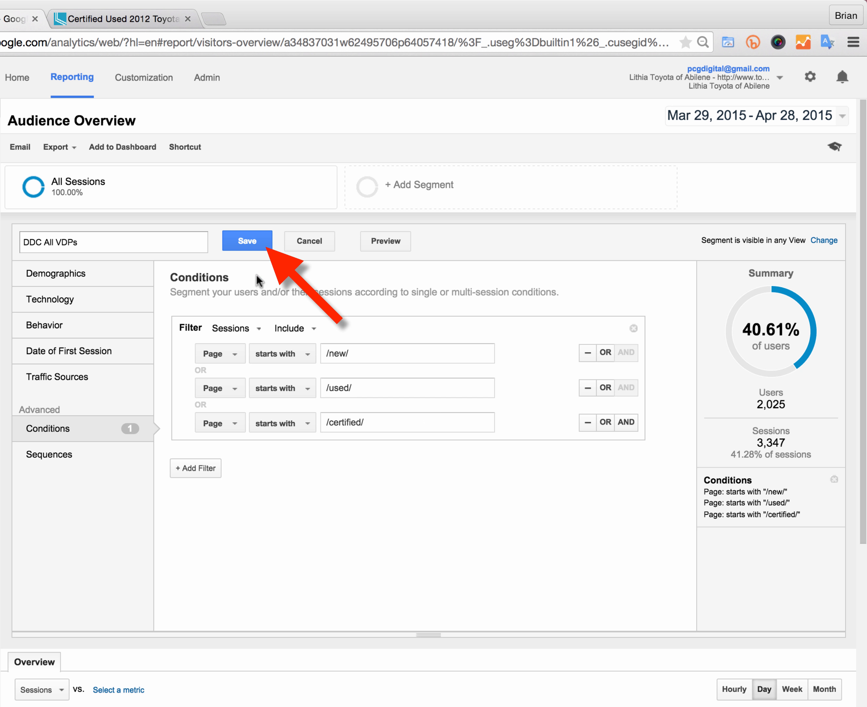
{"action": "left_click", "coordinate": [244, 241]}
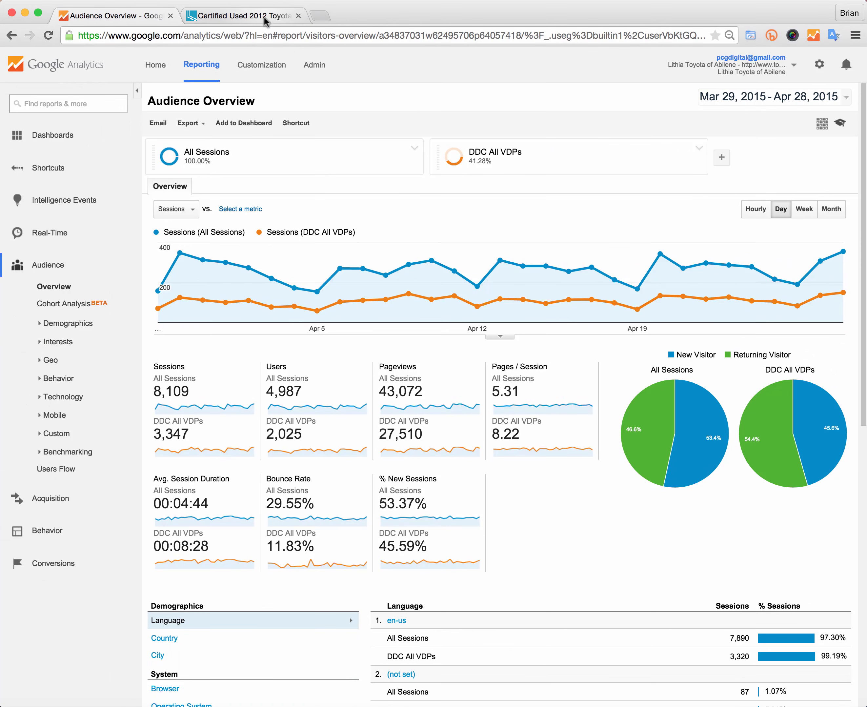
Step: Switch to the dealer website tab, open the Service page and examine the path in its URL
{"action": "left_click", "coordinate": [150, 23]}
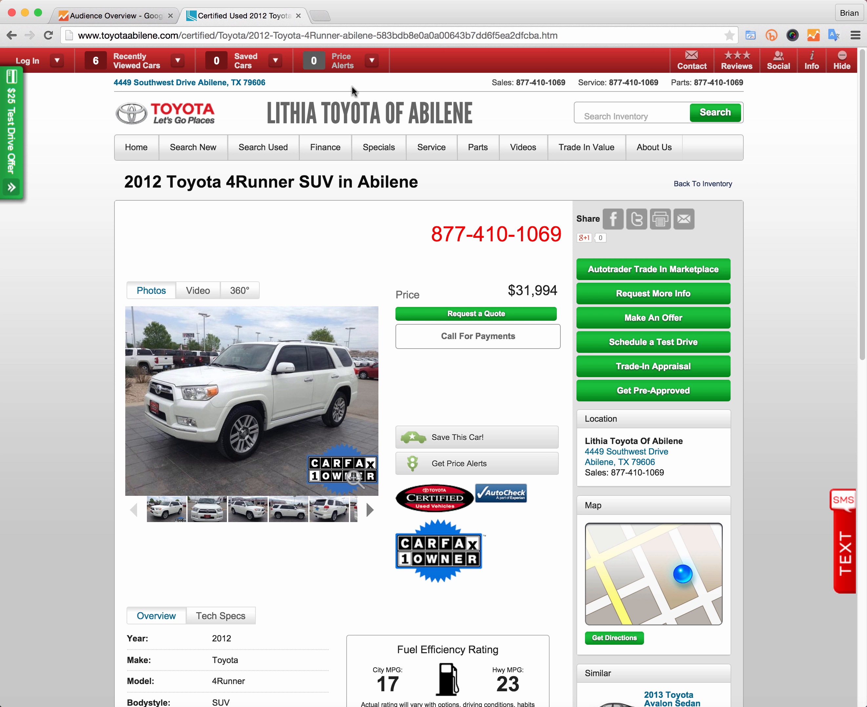
{"action": "mouse_move", "coordinate": [446, 154]}
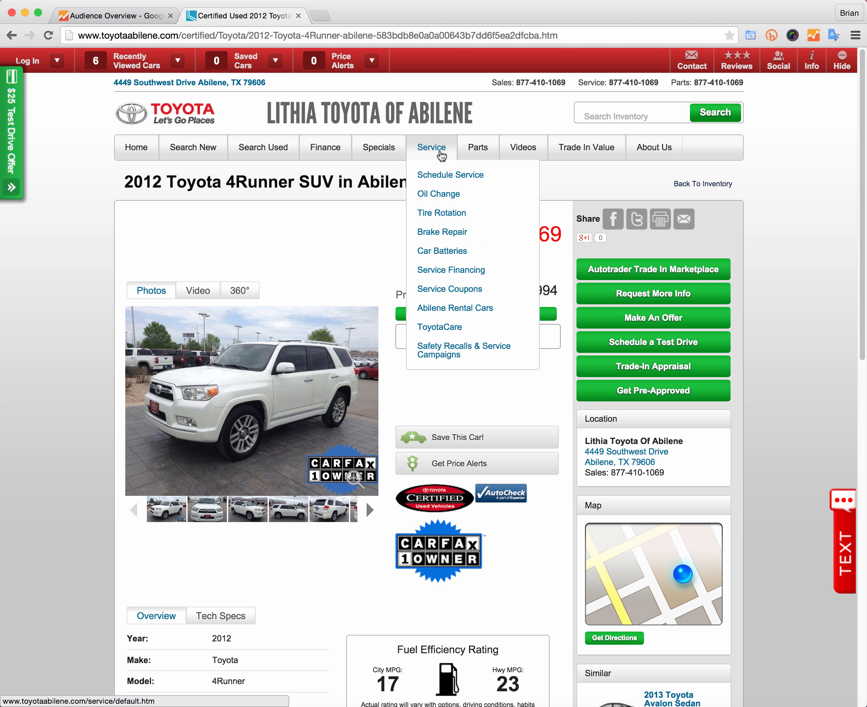
{"action": "left_click", "coordinate": [438, 152]}
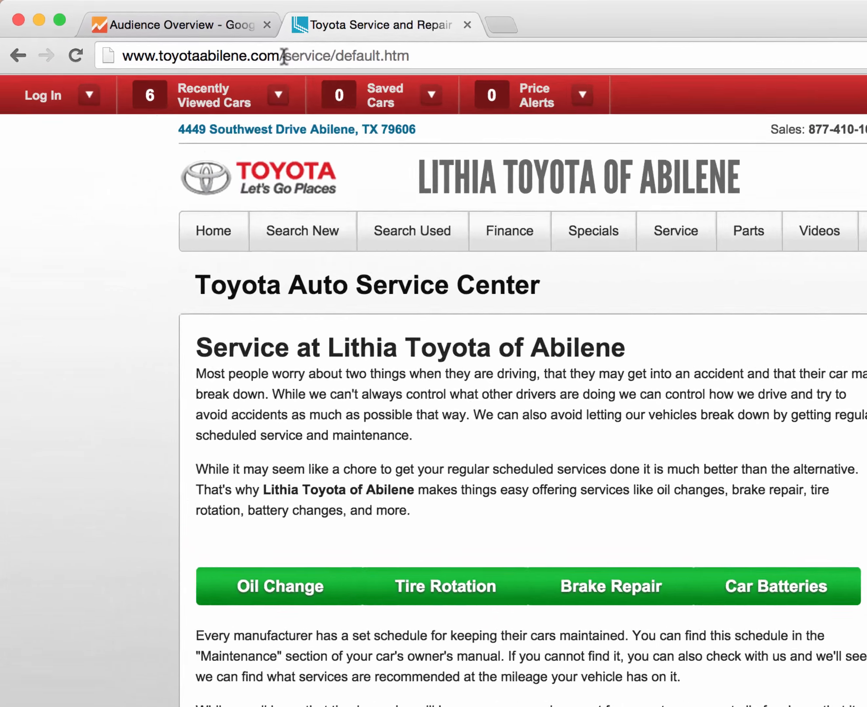
{"action": "left_click_drag", "start_coordinate": [181, 36], "coordinate": [191, 33]}
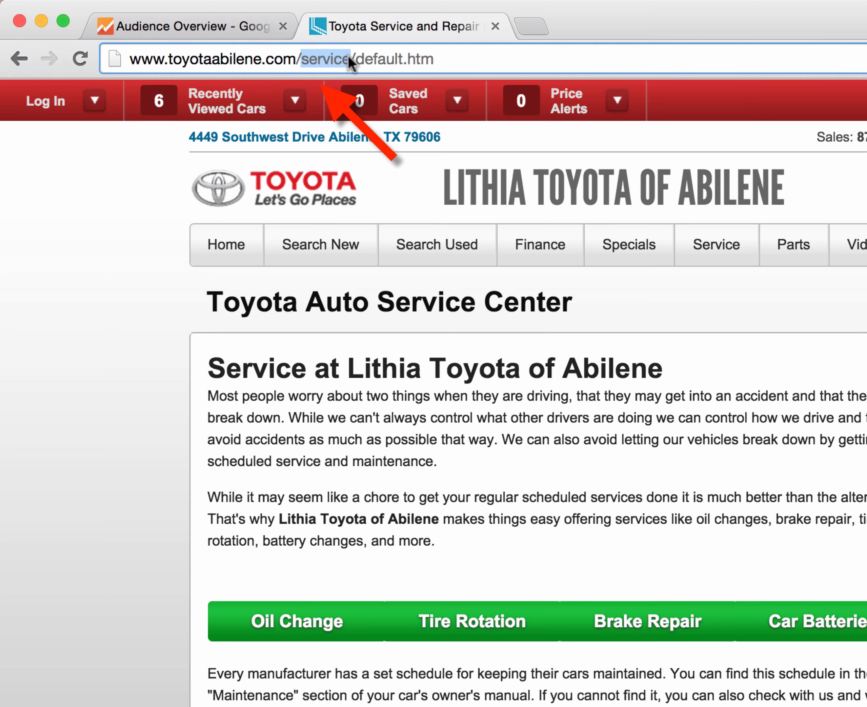
Step: Open the Service Coupons and Schedule Service pages from the Service menu and examine their URL paths
{"action": "mouse_move", "coordinate": [736, 253]}
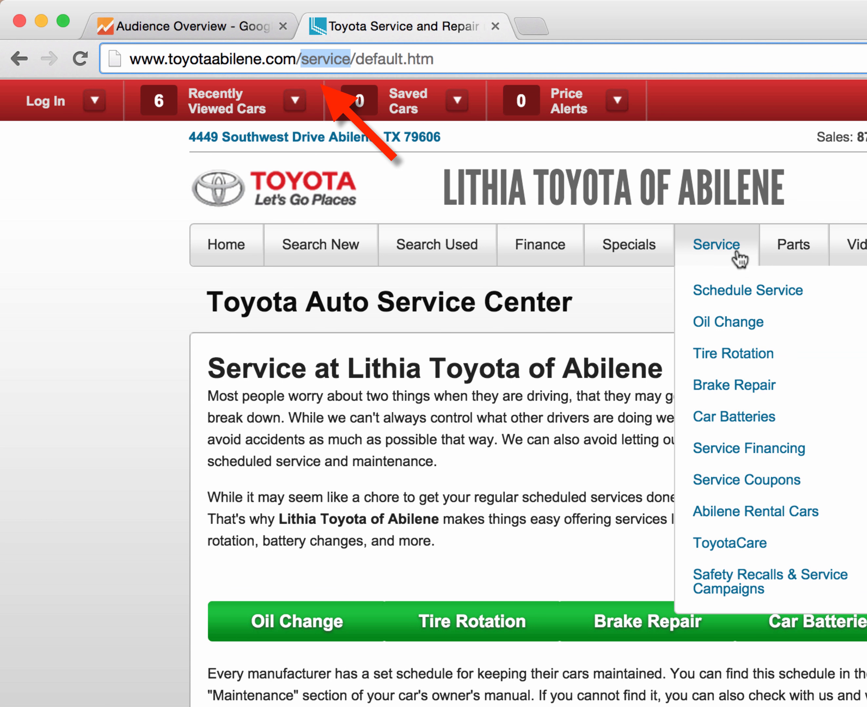
{"action": "left_click", "coordinate": [755, 478]}
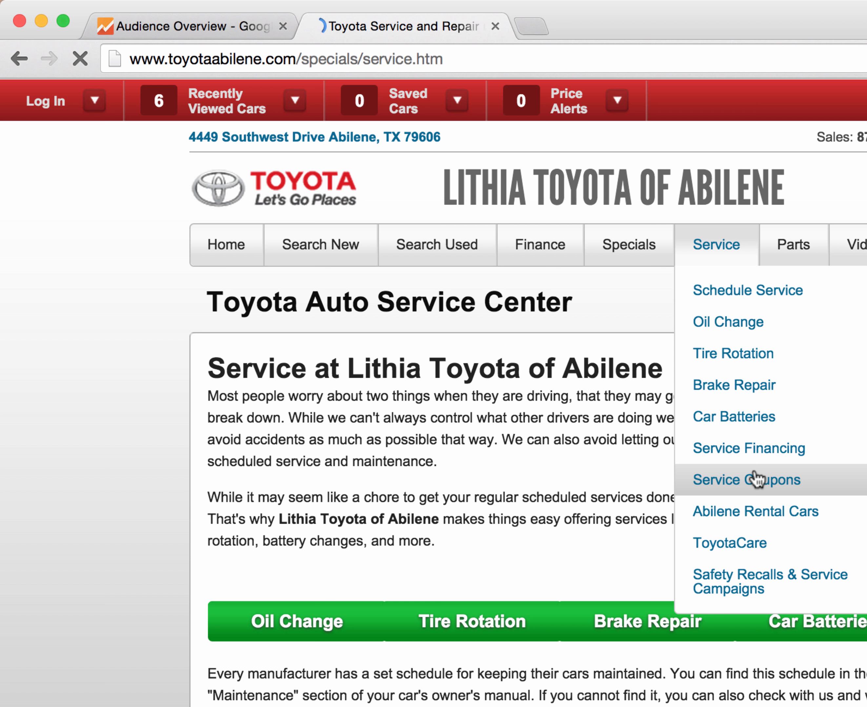
{"action": "left_click_drag", "start_coordinate": [297, 59], "coordinate": [363, 64]}
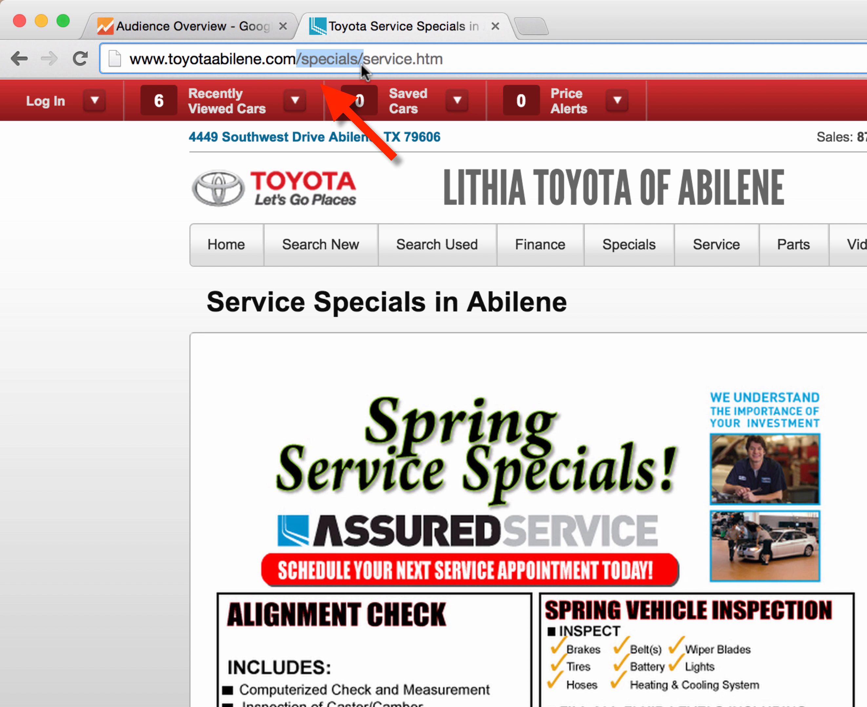
{"action": "left_click_drag", "start_coordinate": [362, 65], "coordinate": [391, 66]}
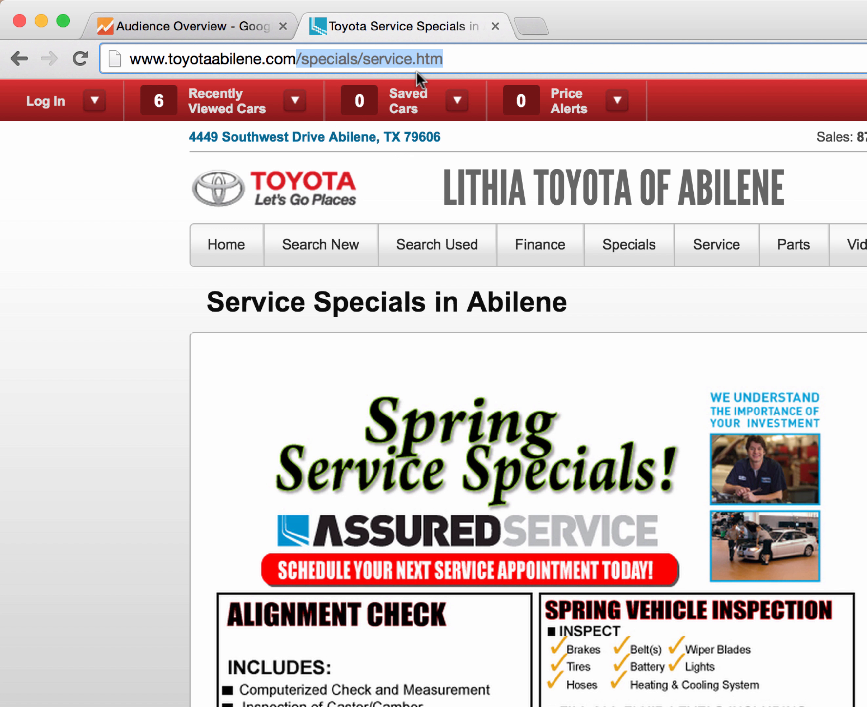
{"action": "mouse_move", "coordinate": [721, 256]}
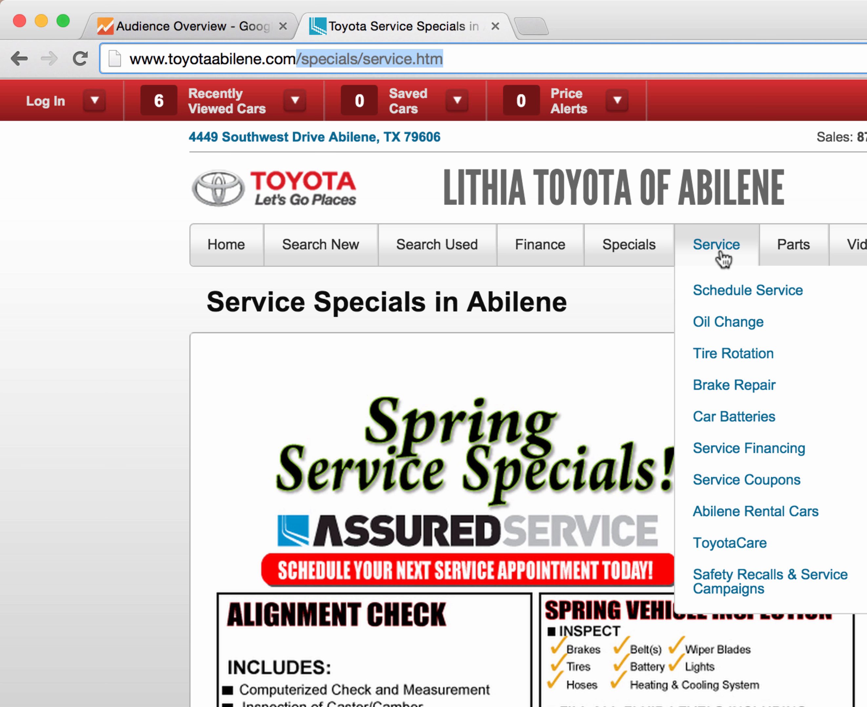
{"action": "left_click", "coordinate": [720, 305]}
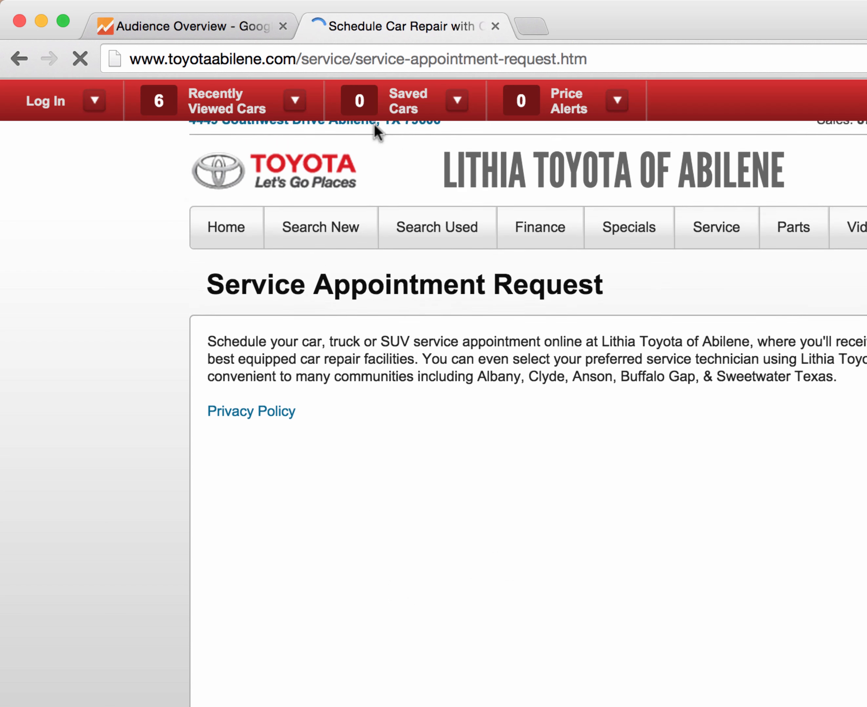
{"action": "left_click_drag", "start_coordinate": [296, 59], "coordinate": [348, 57]}
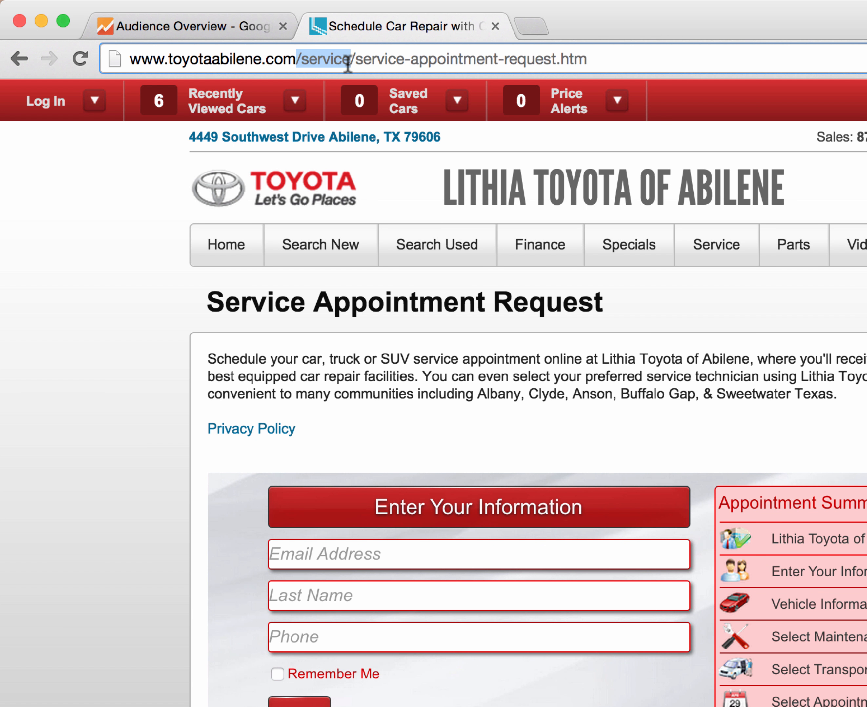
Step: Open the Car Batteries, Abilene Rental Cars and ToyotaCare service pages and examine their URL paths
{"action": "mouse_move", "coordinate": [700, 269]}
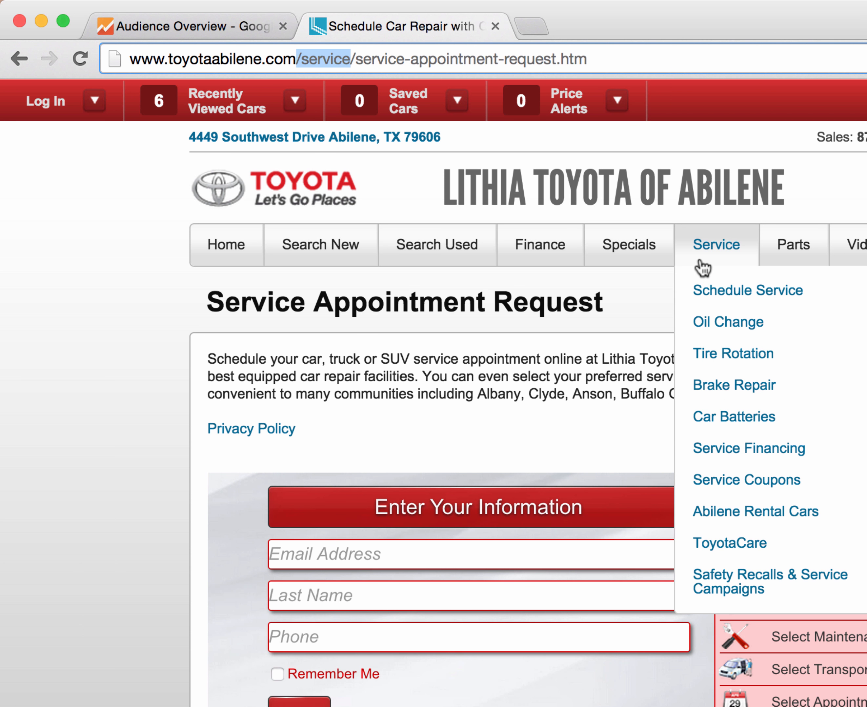
{"action": "left_click", "coordinate": [708, 417]}
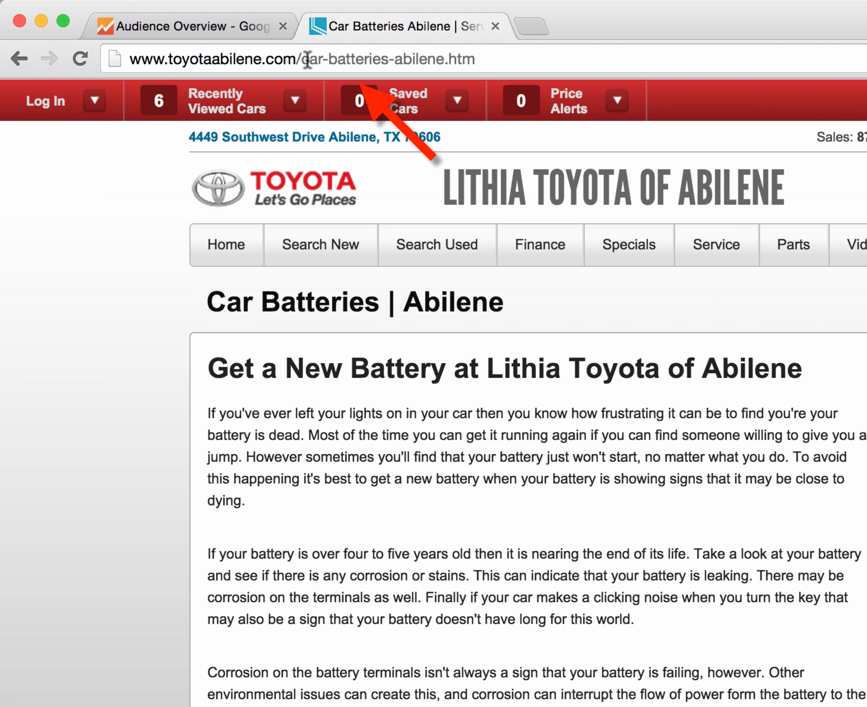
{"action": "left_click_drag", "start_coordinate": [301, 58], "coordinate": [393, 51]}
{"action": "left_click_drag", "start_coordinate": [463, 56], "coordinate": [468, 58]}
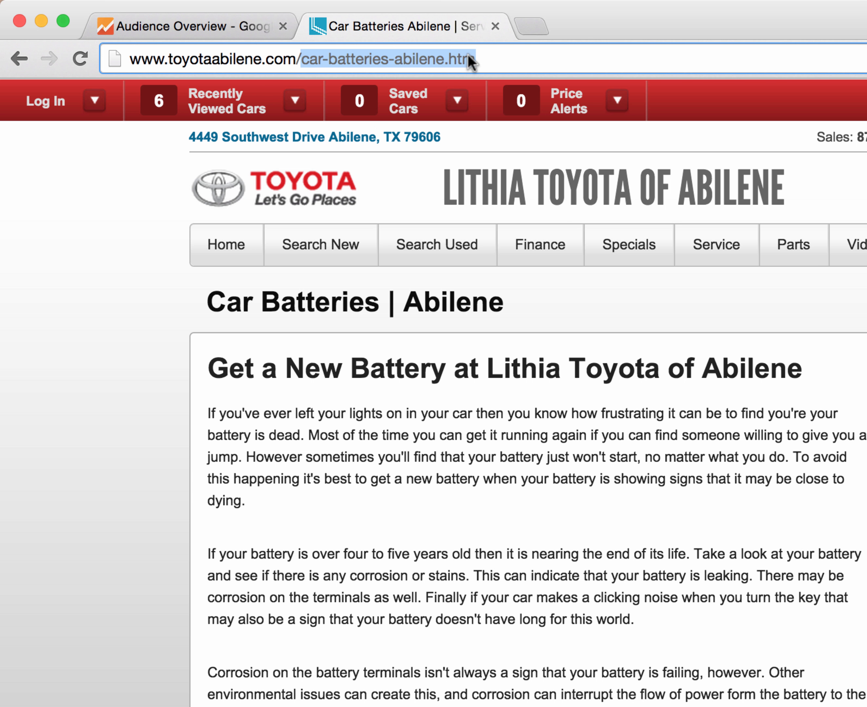
{"action": "mouse_move", "coordinate": [712, 251]}
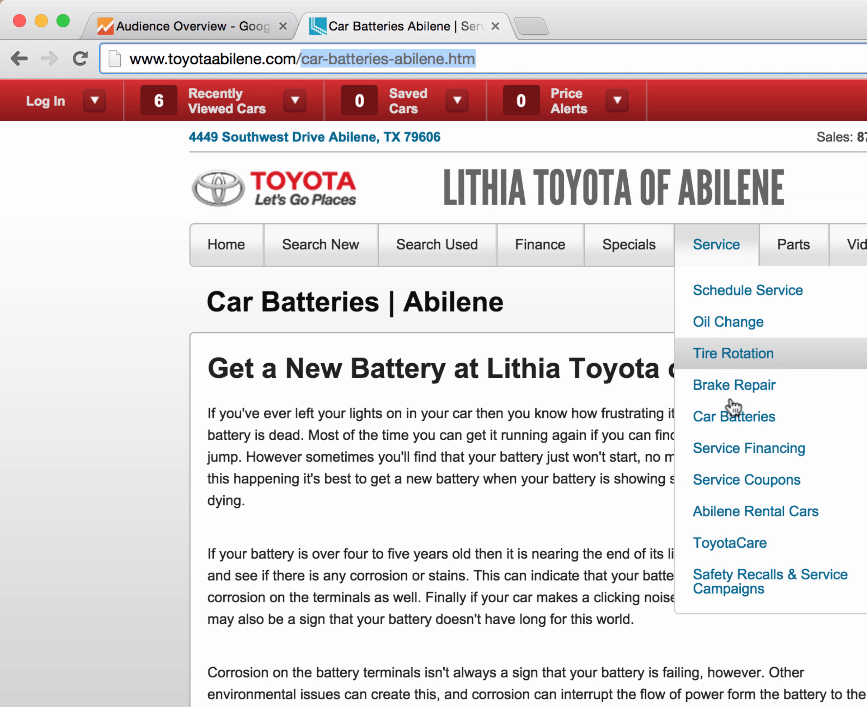
{"action": "left_click", "coordinate": [768, 516]}
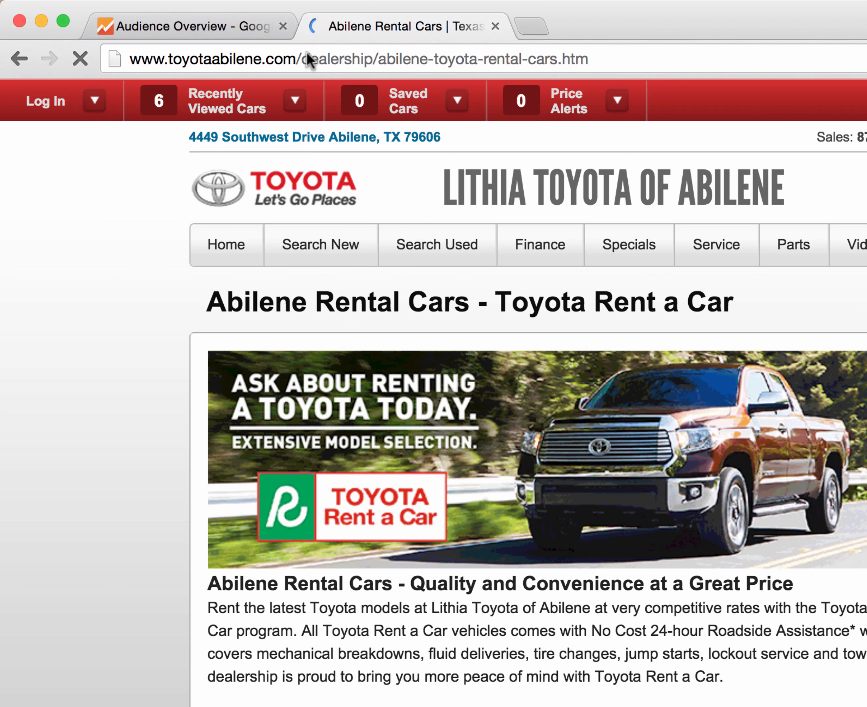
{"action": "left_click", "coordinate": [306, 54]}
{"action": "mouse_move", "coordinate": [645, 243]}
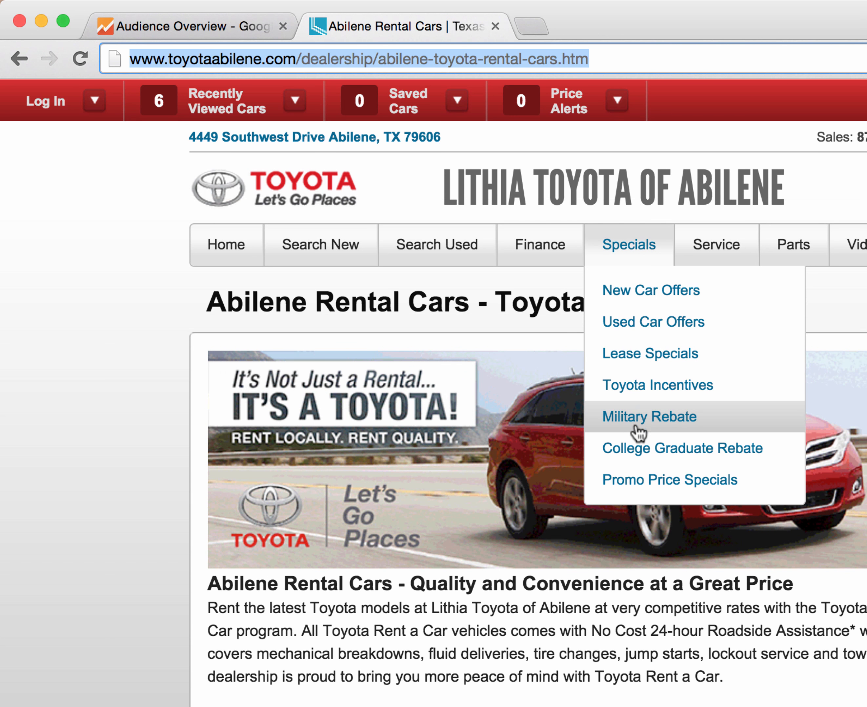
{"action": "mouse_move", "coordinate": [704, 246]}
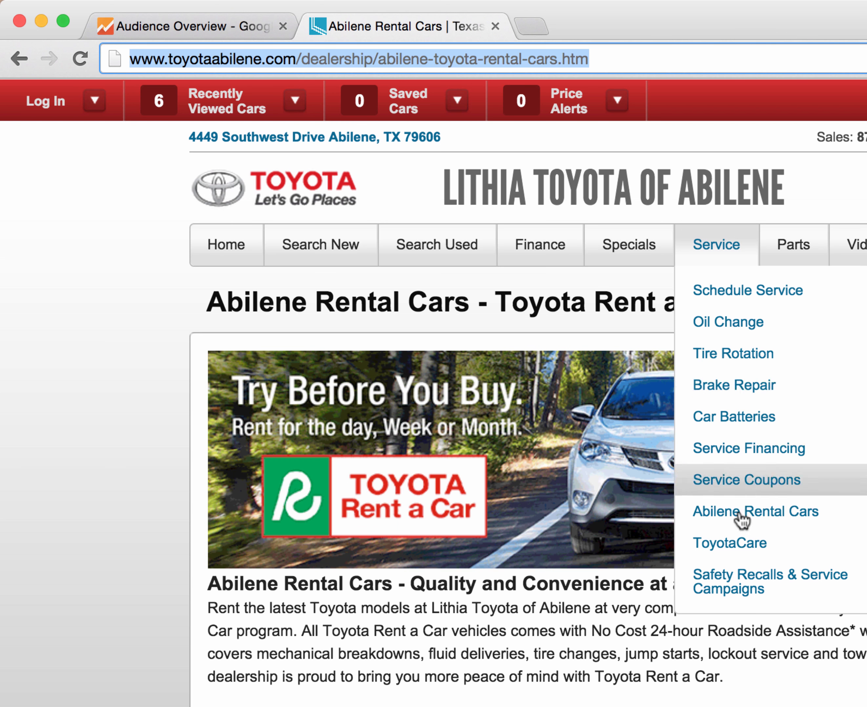
{"action": "left_click", "coordinate": [737, 542]}
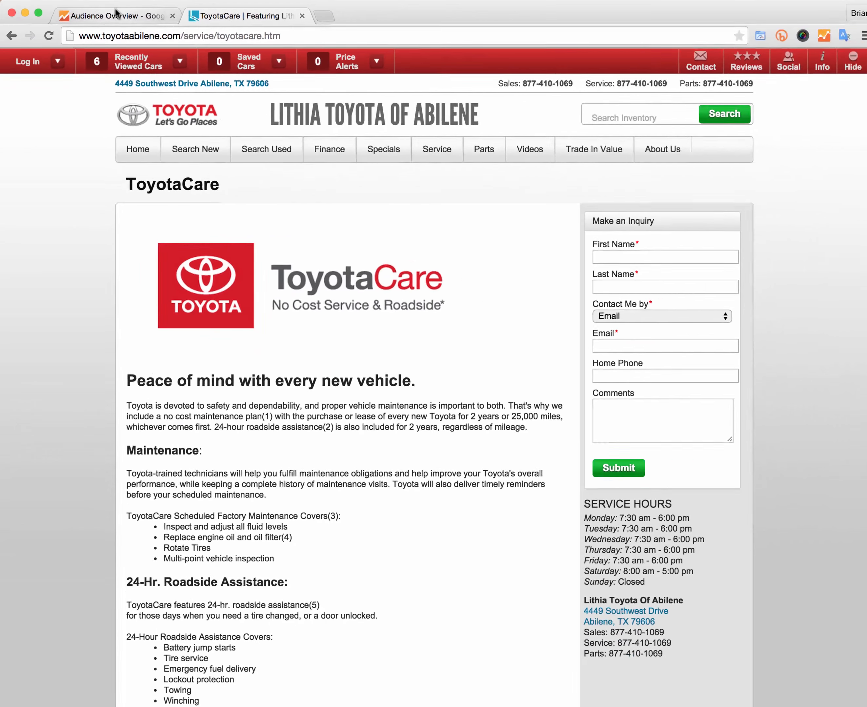
Step: Return to the Analytics tab and remove the DDC All VDPs segment from the report
{"action": "left_click", "coordinate": [193, 26]}
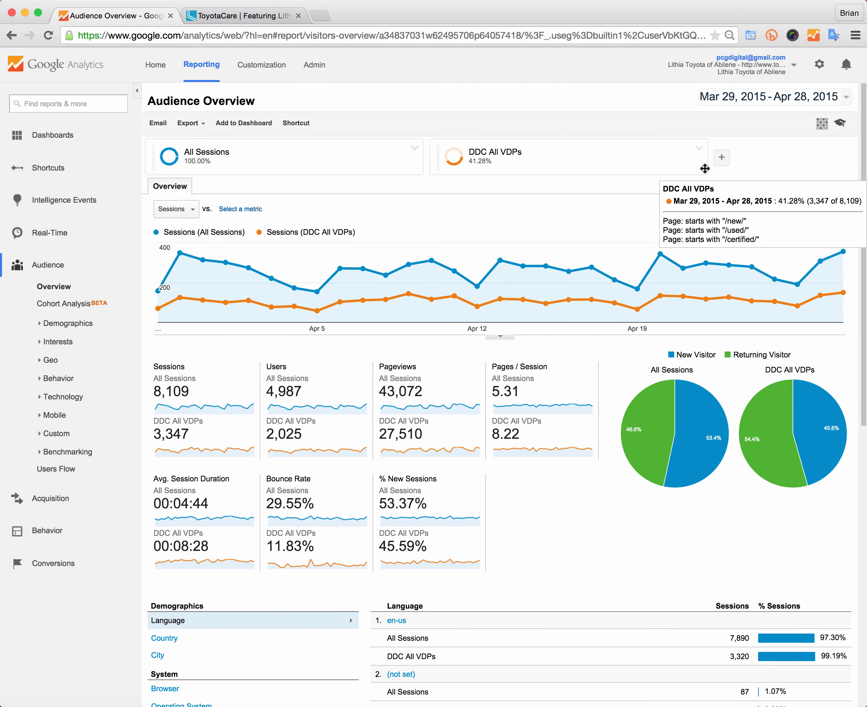
{"action": "left_click", "coordinate": [698, 148]}
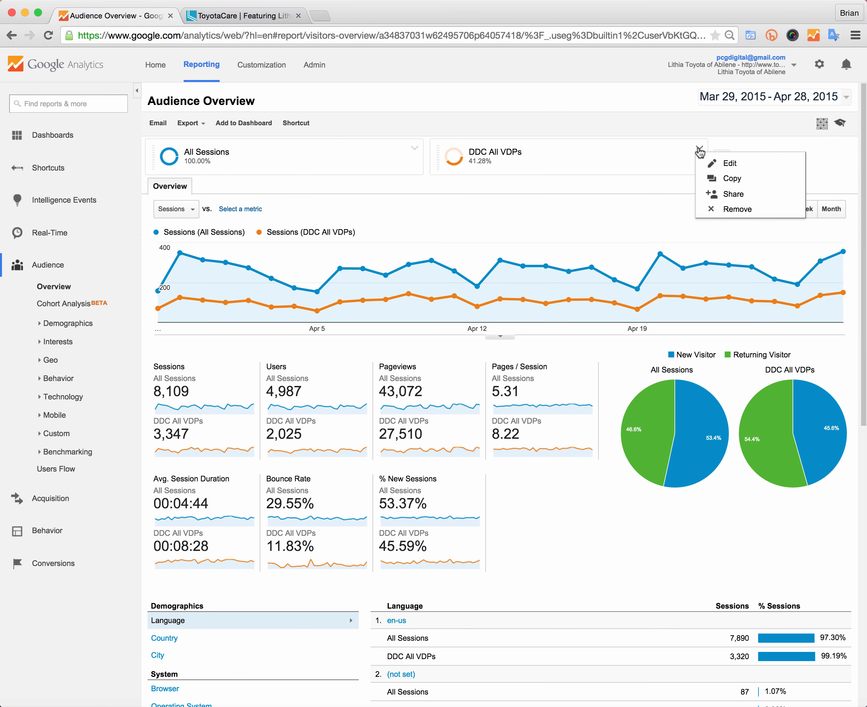
{"action": "left_click", "coordinate": [722, 209]}
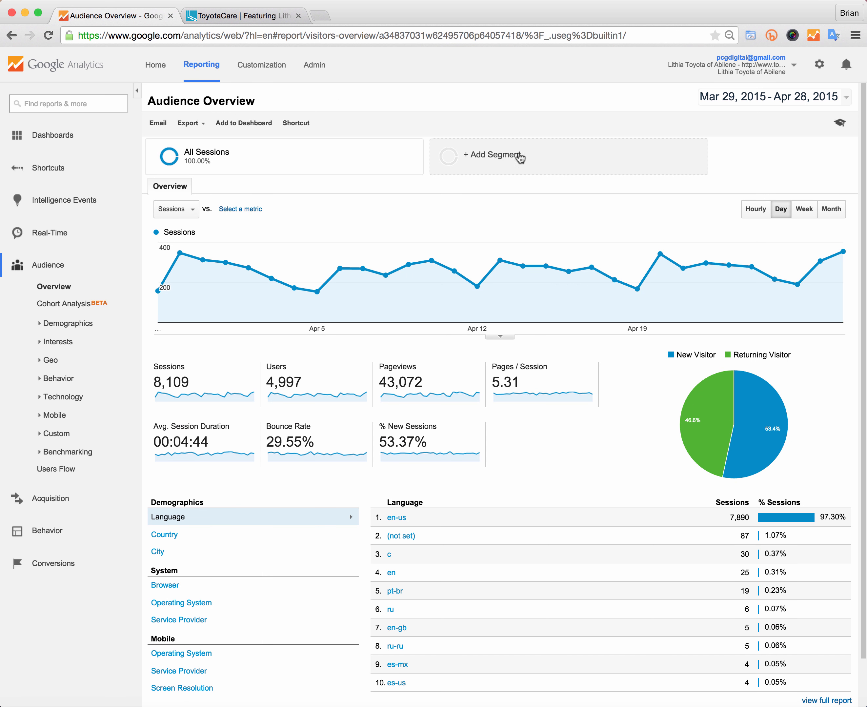
Step: Create a new segment named "Visited a Service Page" and open its Conditions section
{"action": "left_click", "coordinate": [504, 155]}
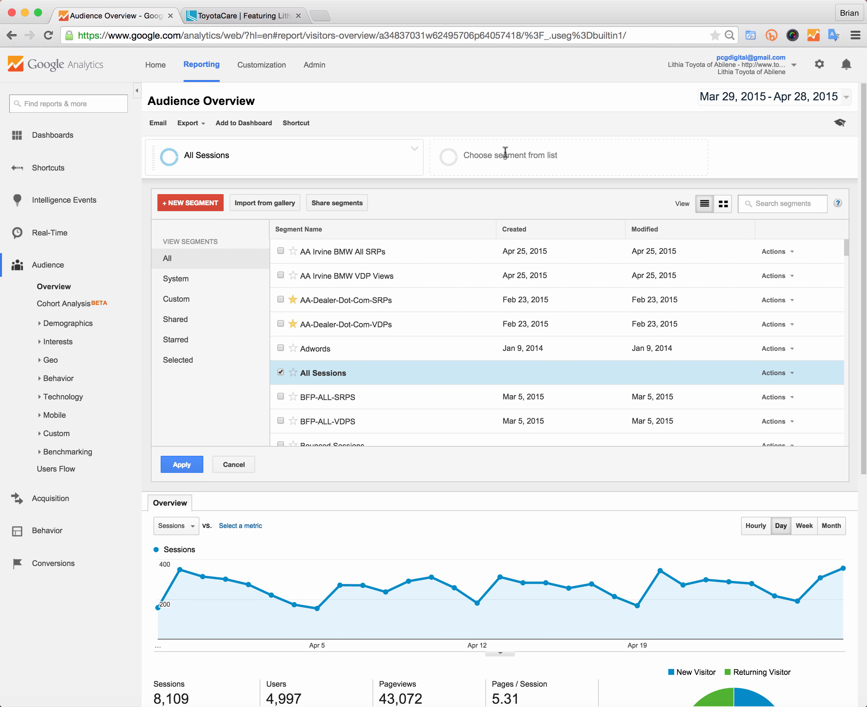
{"action": "left_click", "coordinate": [196, 201]}
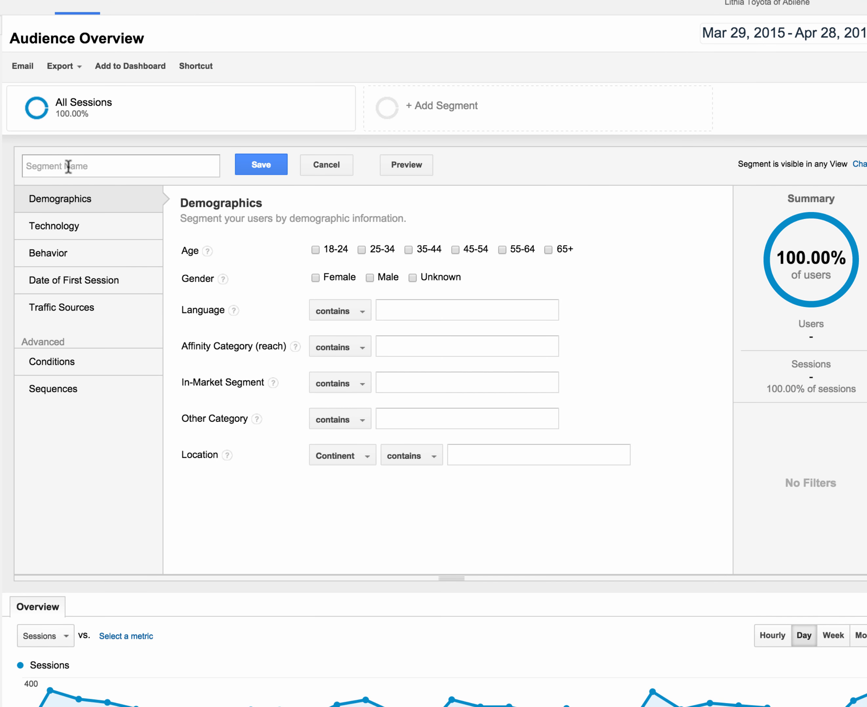
{"action": "type", "text": "Visited"}
{"action": "type", "text": " a Service "}
{"action": "type", "text": "Paeg"}
{"action": "key", "text": "BackSpace"}
{"action": "key", "text": "BackSpace"}
{"action": "type", "text": "ge"}
{"action": "left_click", "coordinate": [59, 361]}
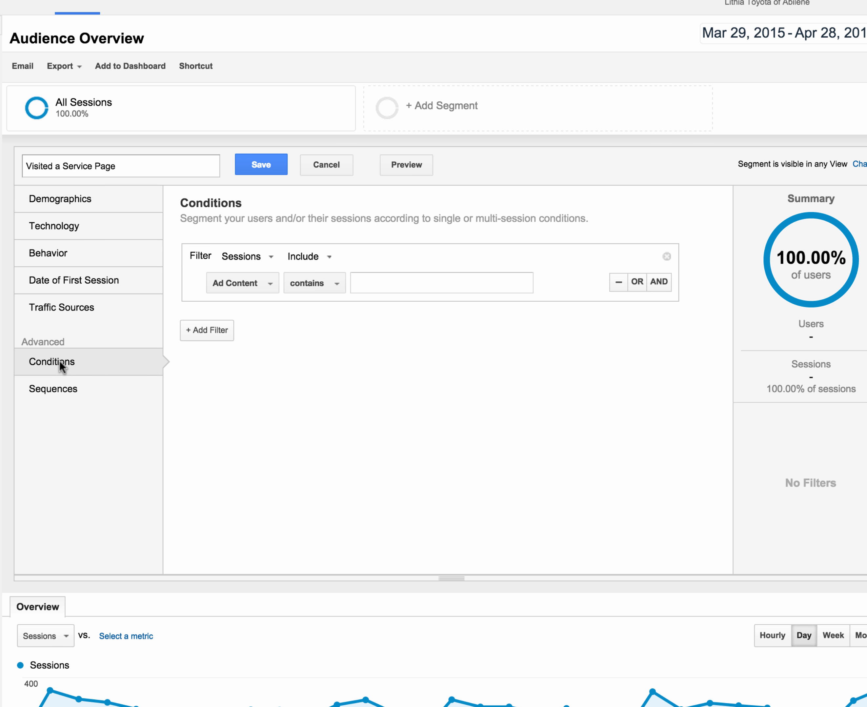
Step: Set the first segment condition to Page starts with /service/ and add an OR condition row
{"action": "left_click", "coordinate": [242, 291]}
{"action": "type", "text": "page"}
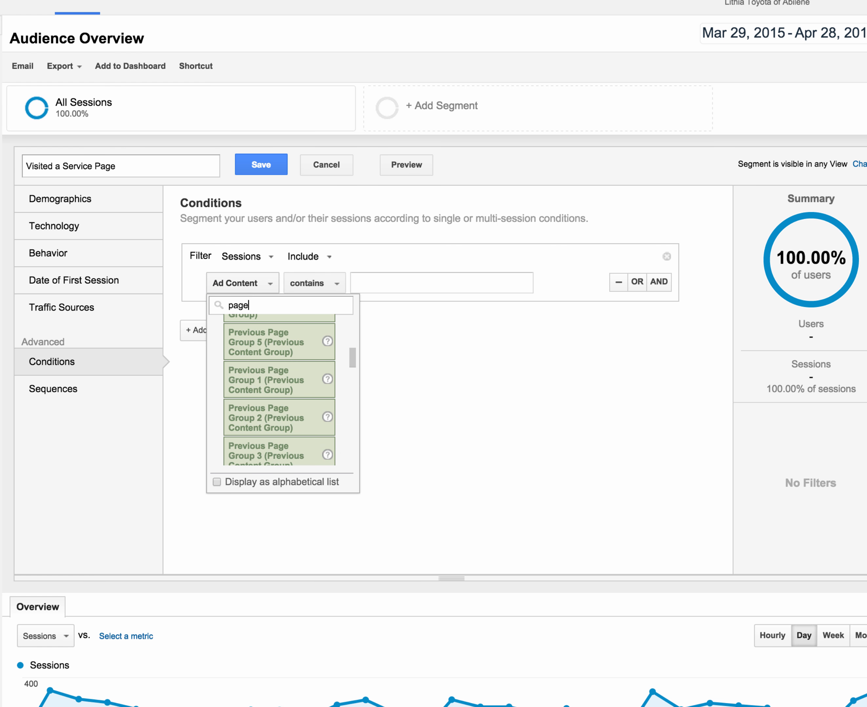
{"action": "left_click", "coordinate": [268, 343]}
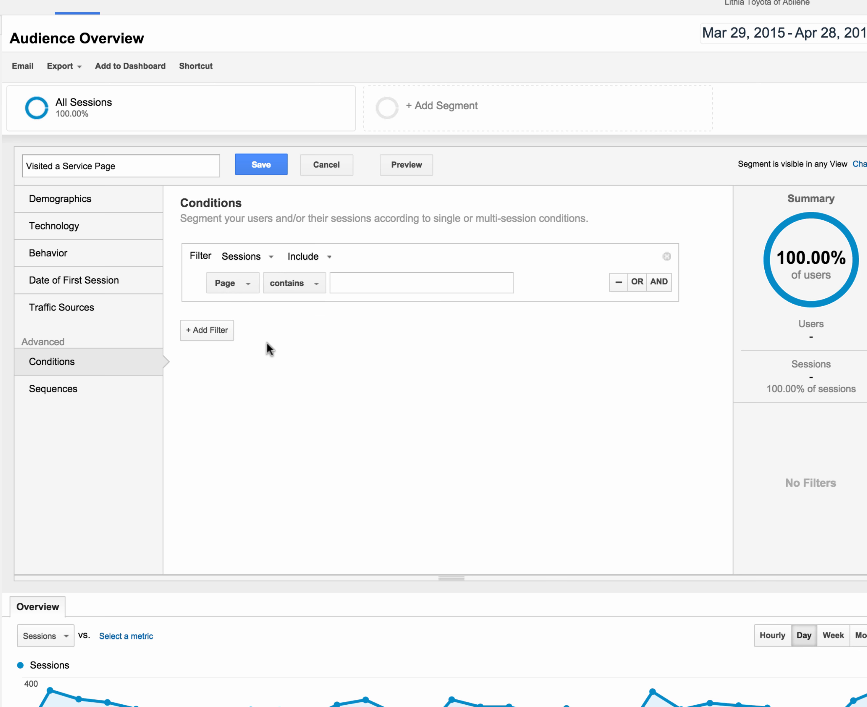
{"action": "left_click", "coordinate": [293, 285]}
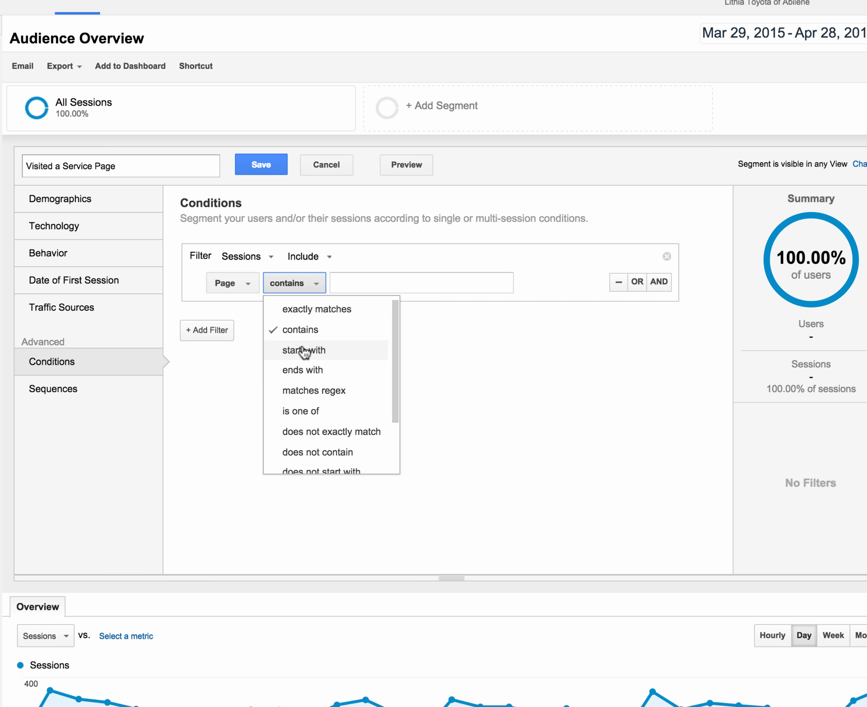
{"action": "left_click", "coordinate": [304, 350]}
{"action": "left_click", "coordinate": [357, 284]}
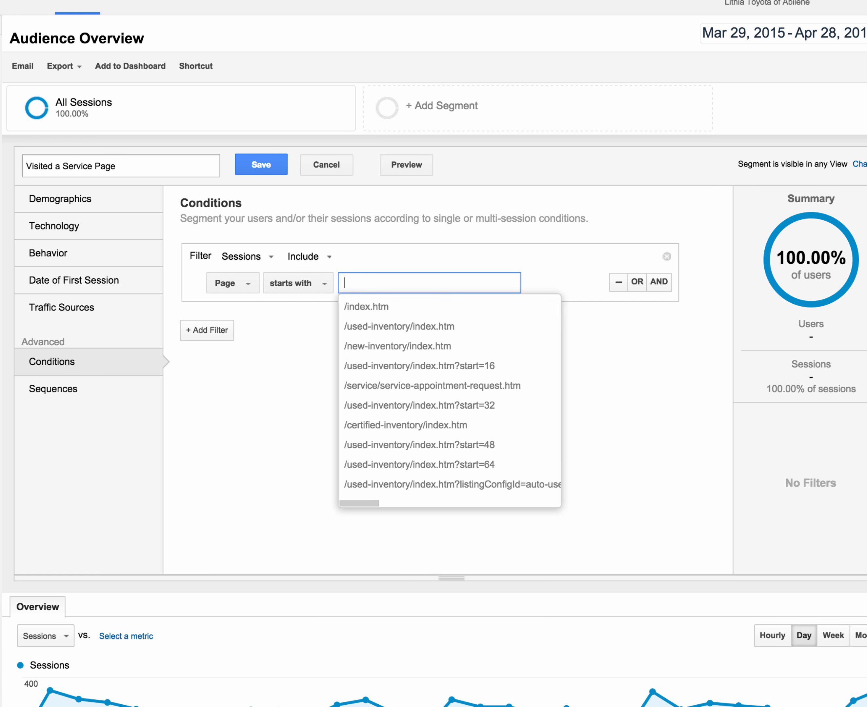
{"action": "type", "text": "/service/"}
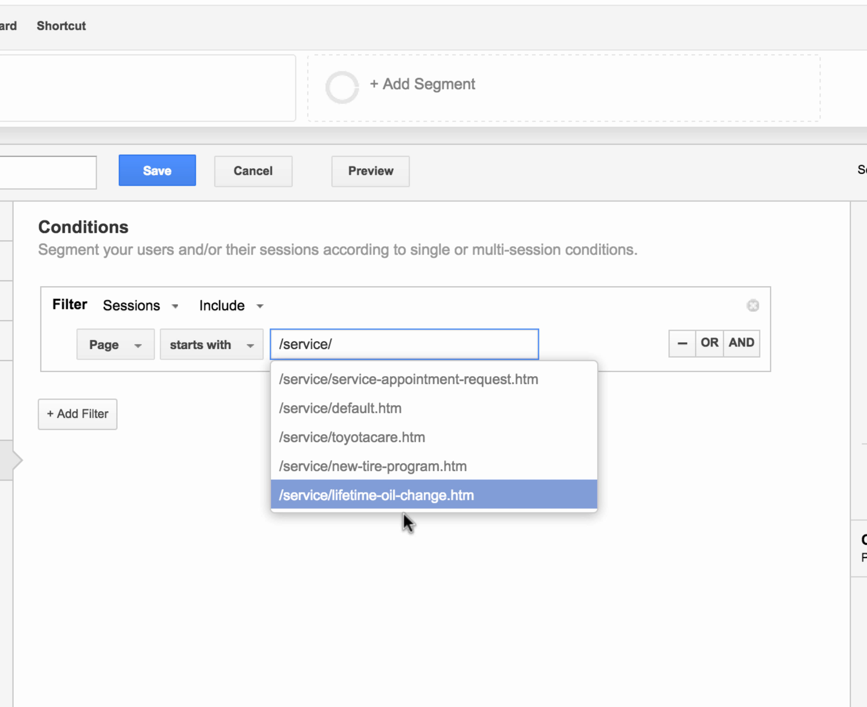
{"action": "left_click", "coordinate": [540, 568]}
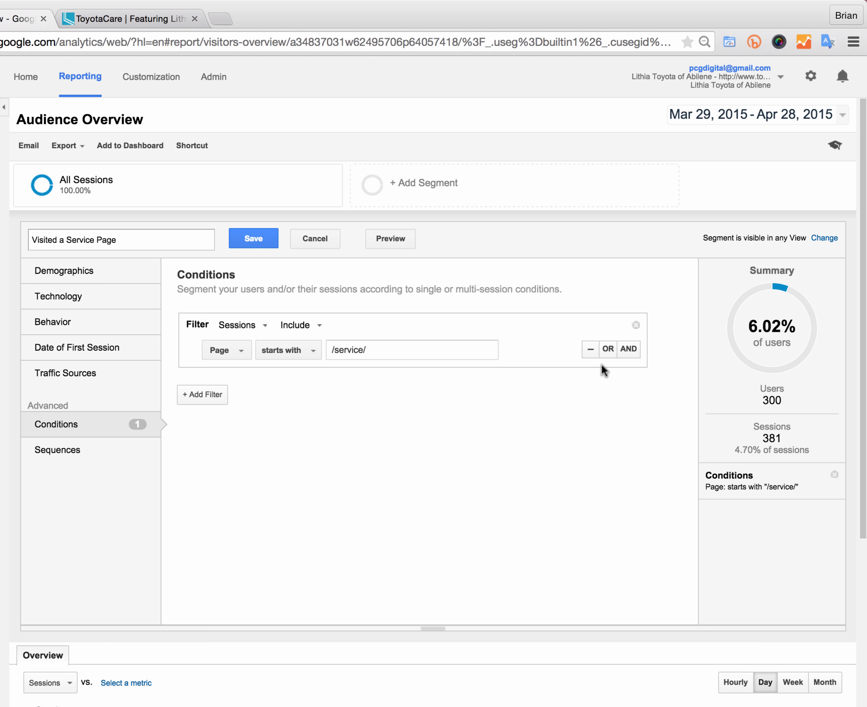
{"action": "left_click", "coordinate": [608, 354]}
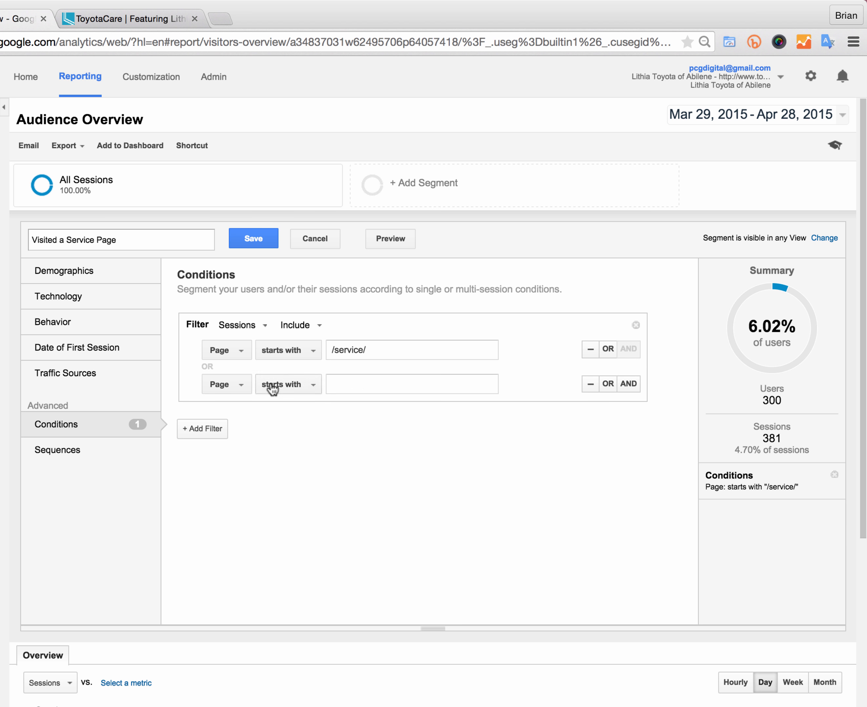
Step: Open the Tire Rotation page on the dealer site and copy its URL path
{"action": "left_click", "coordinate": [121, 20]}
{"action": "mouse_move", "coordinate": [298, 175]}
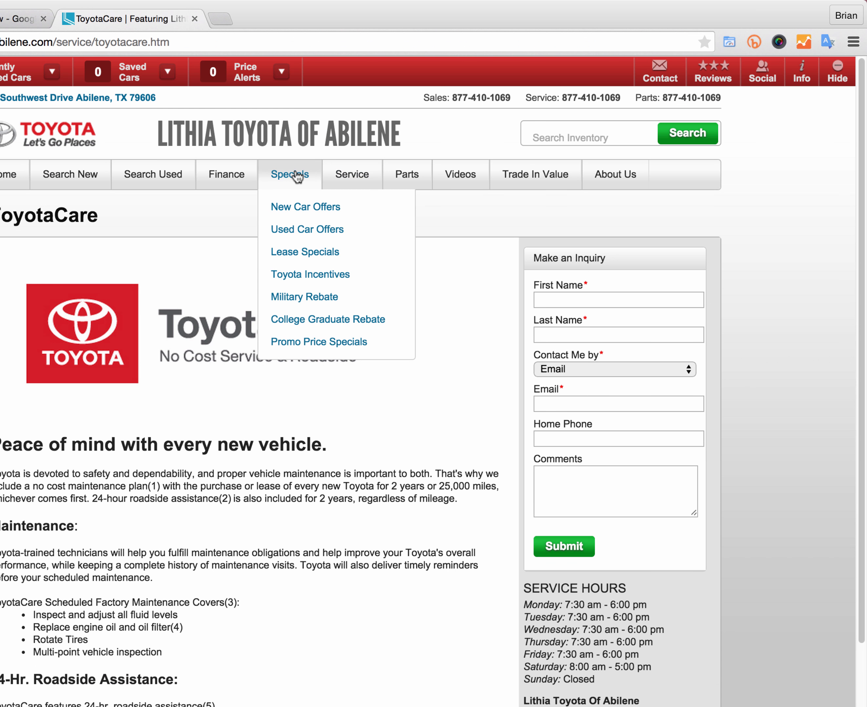
{"action": "mouse_move", "coordinate": [366, 186]}
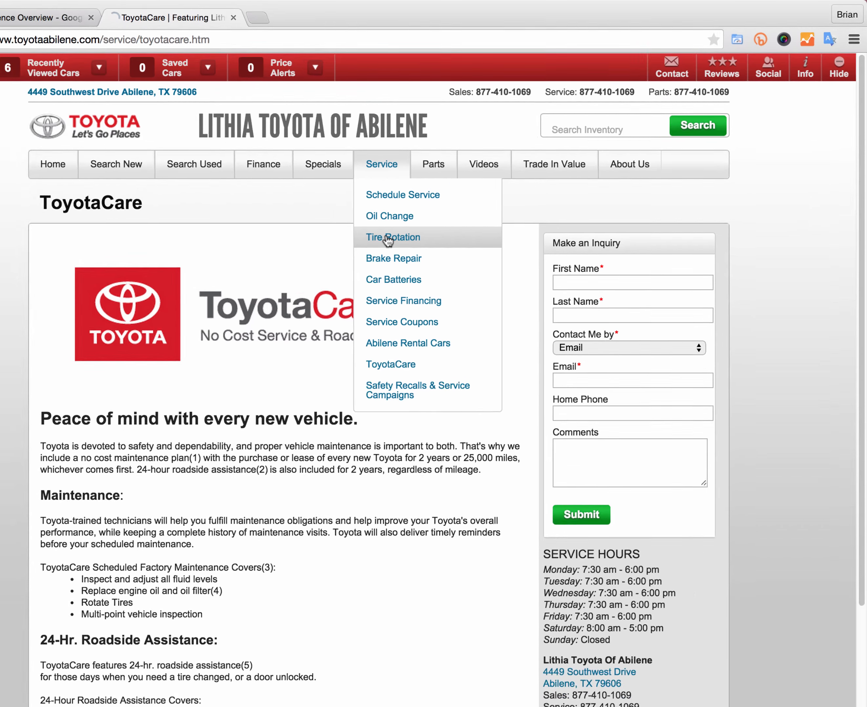
{"action": "left_click", "coordinate": [359, 253]}
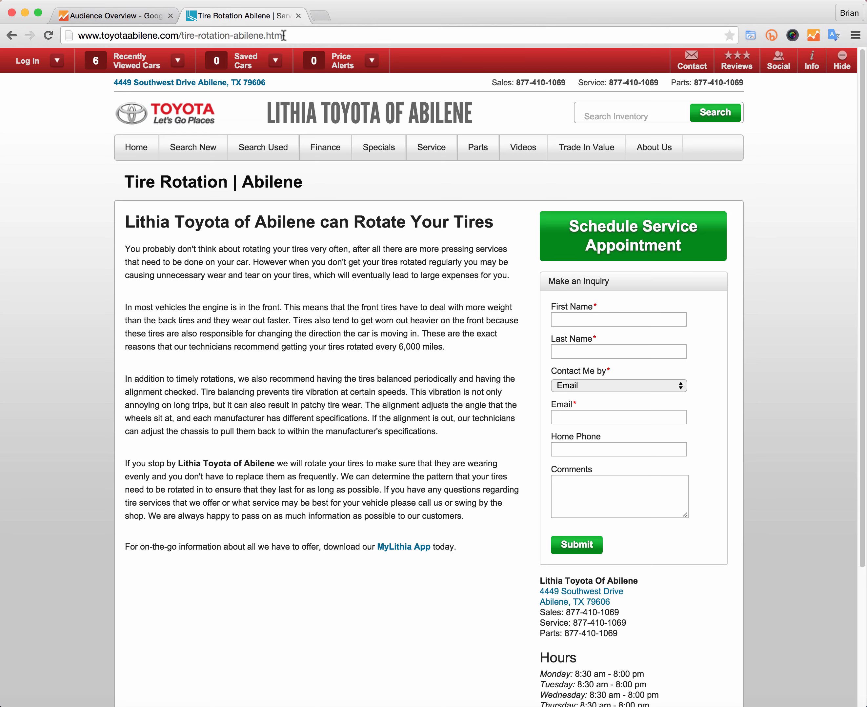
{"action": "left_click_drag", "start_coordinate": [286, 35], "coordinate": [179, 35]}
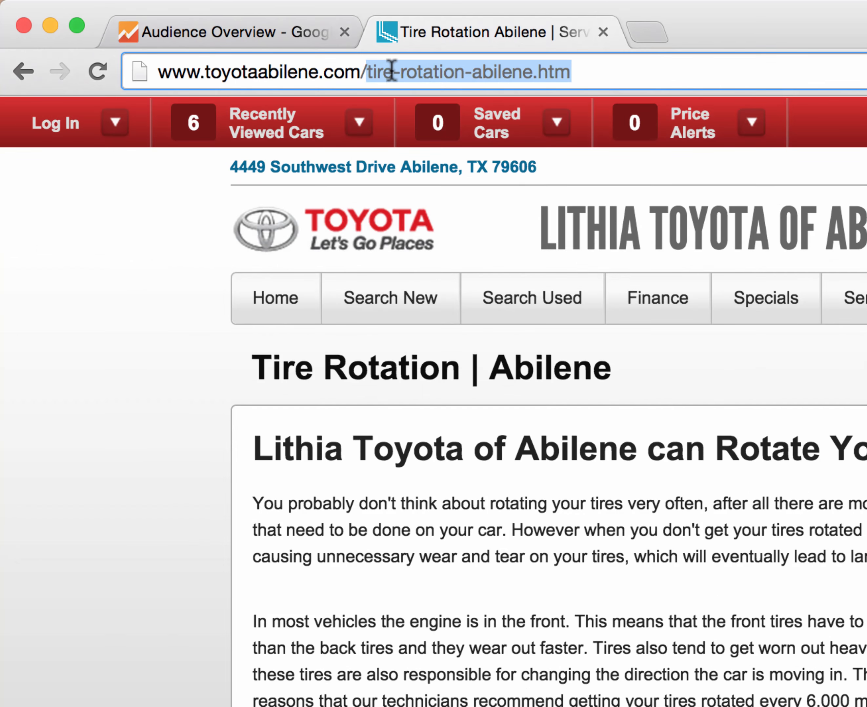
{"action": "right_click", "coordinate": [215, 38]}
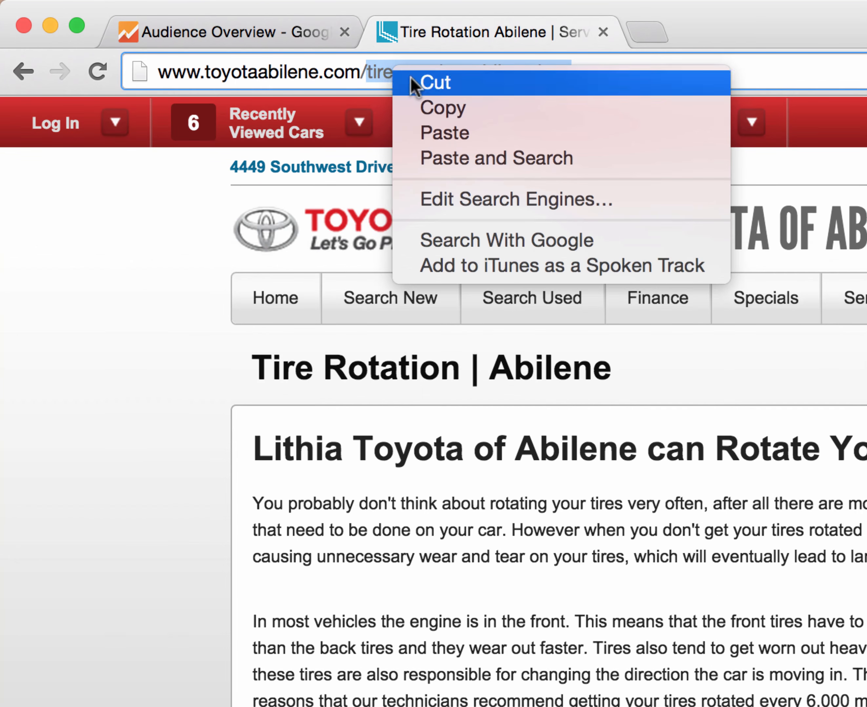
{"action": "left_click", "coordinate": [437, 111]}
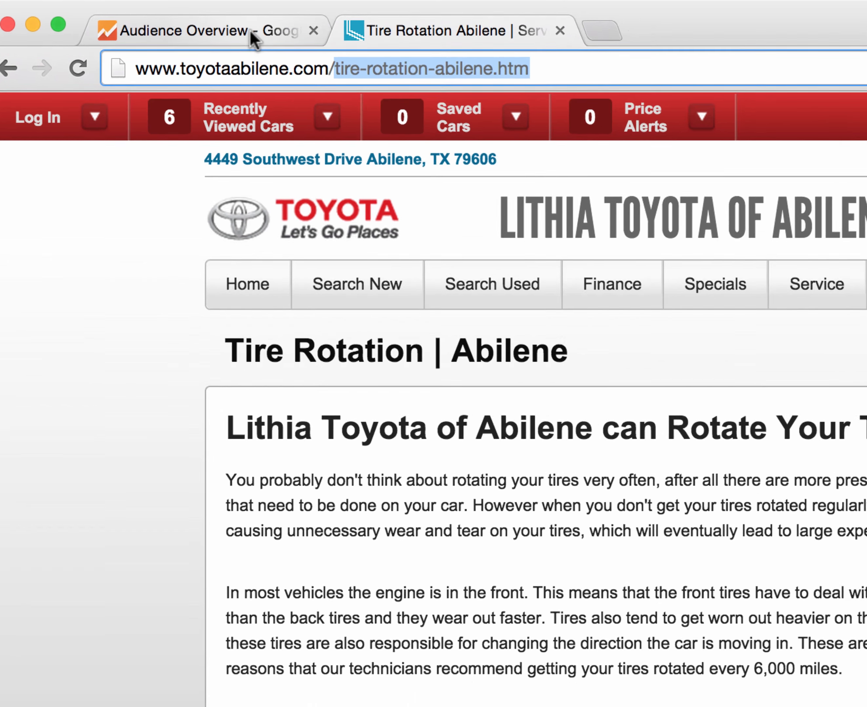
Step: Set the second OR condition to Page starts with /tire-rotation-abilene.htm and add a third OR row
{"action": "left_click", "coordinate": [260, 32]}
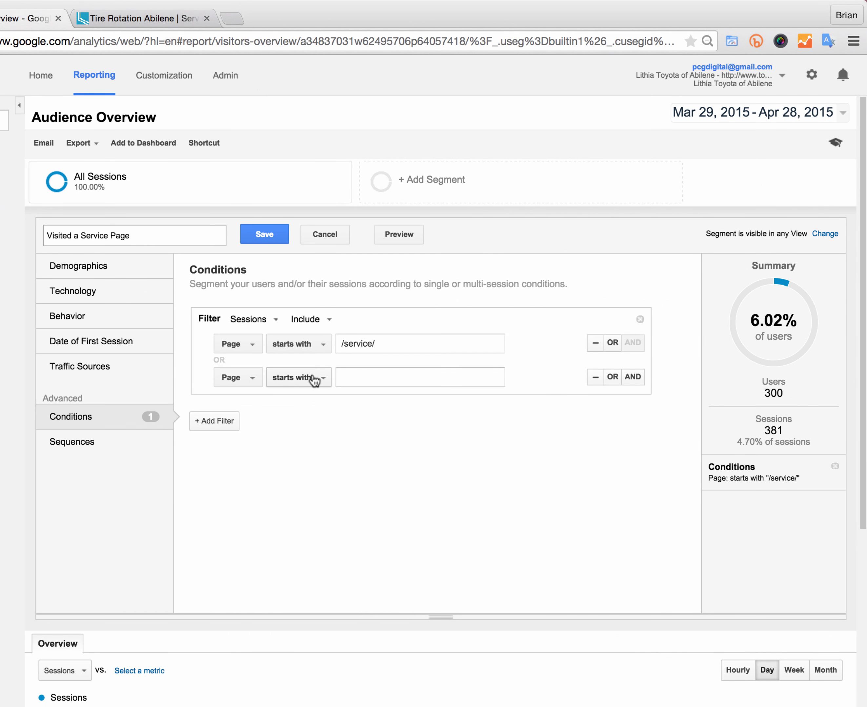
{"action": "left_click", "coordinate": [343, 376]}
{"action": "right_click", "coordinate": [346, 377]}
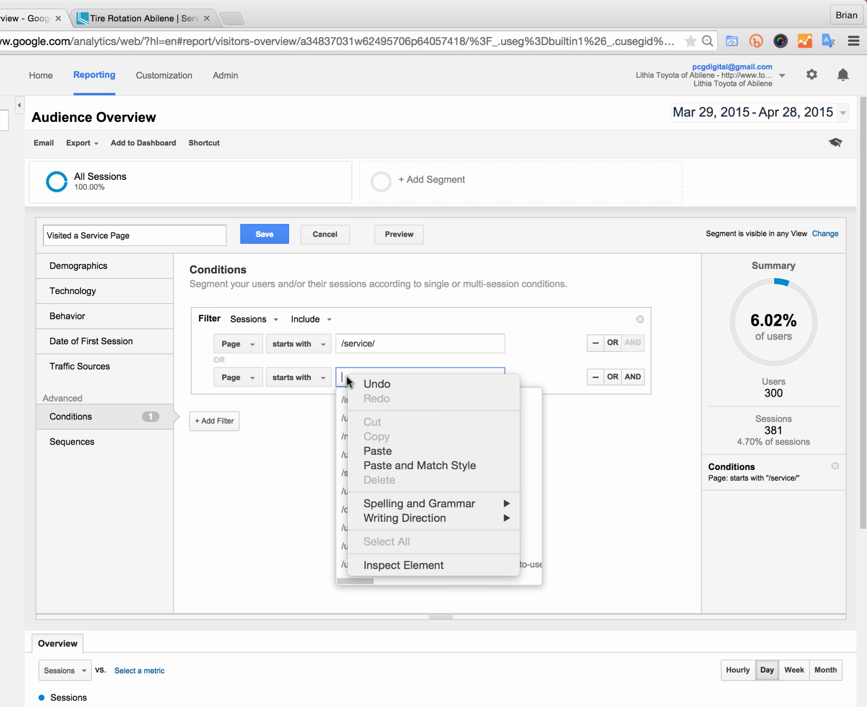
{"action": "left_click", "coordinate": [390, 449]}
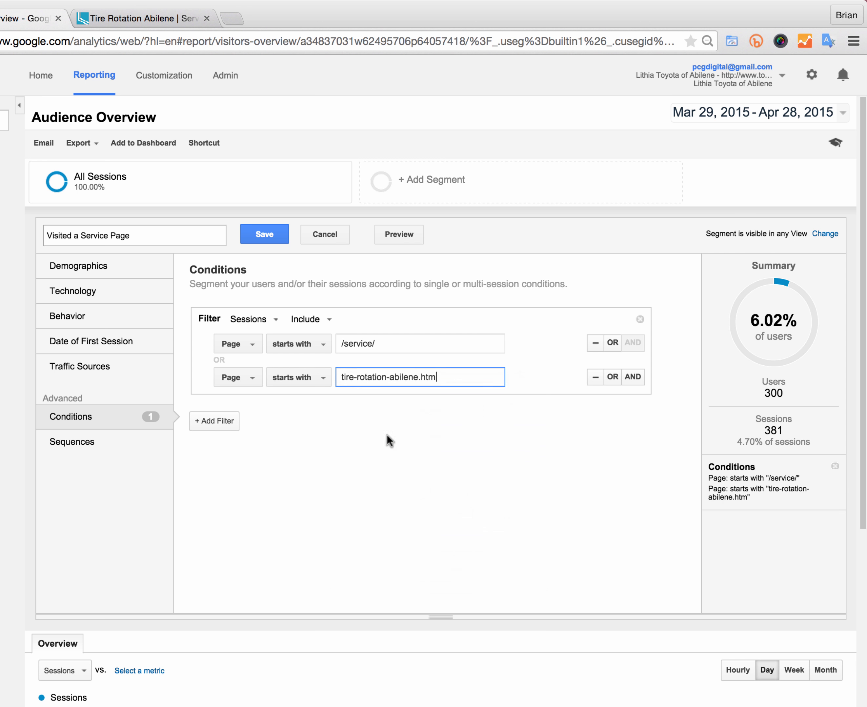
{"action": "left_click", "coordinate": [344, 377]}
{"action": "type", "text": "/"}
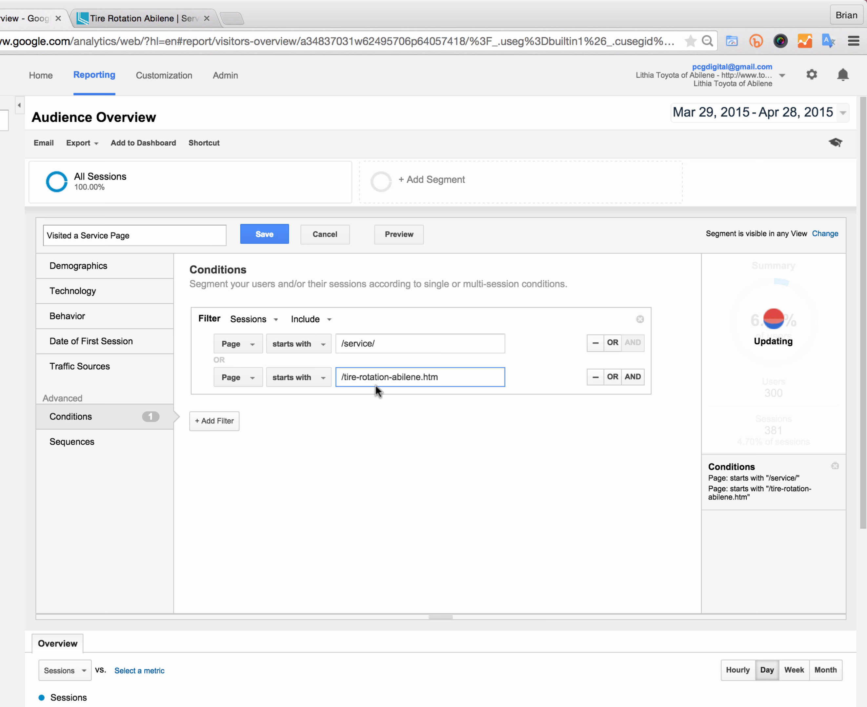
{"action": "left_click", "coordinate": [472, 377]}
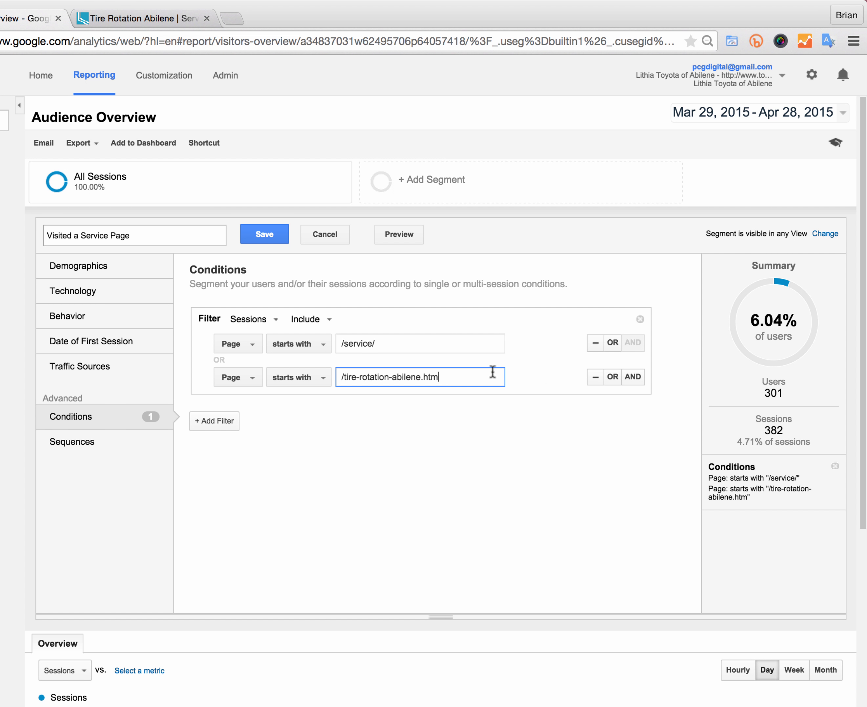
{"action": "left_click", "coordinate": [612, 377]}
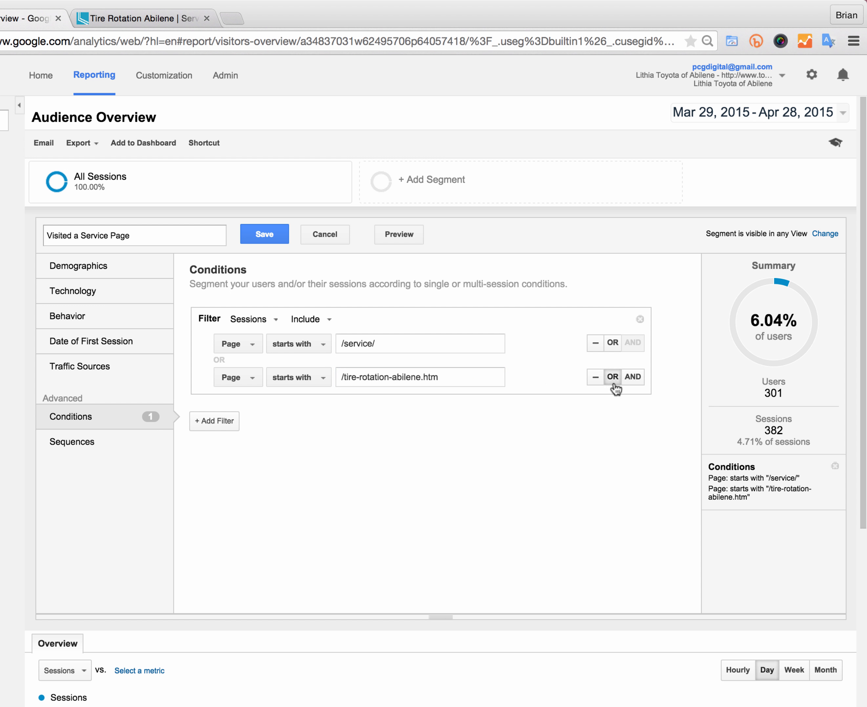
Step: Open the Service Financing page on the dealer site and copy its URL path
{"action": "left_click", "coordinate": [157, 17]}
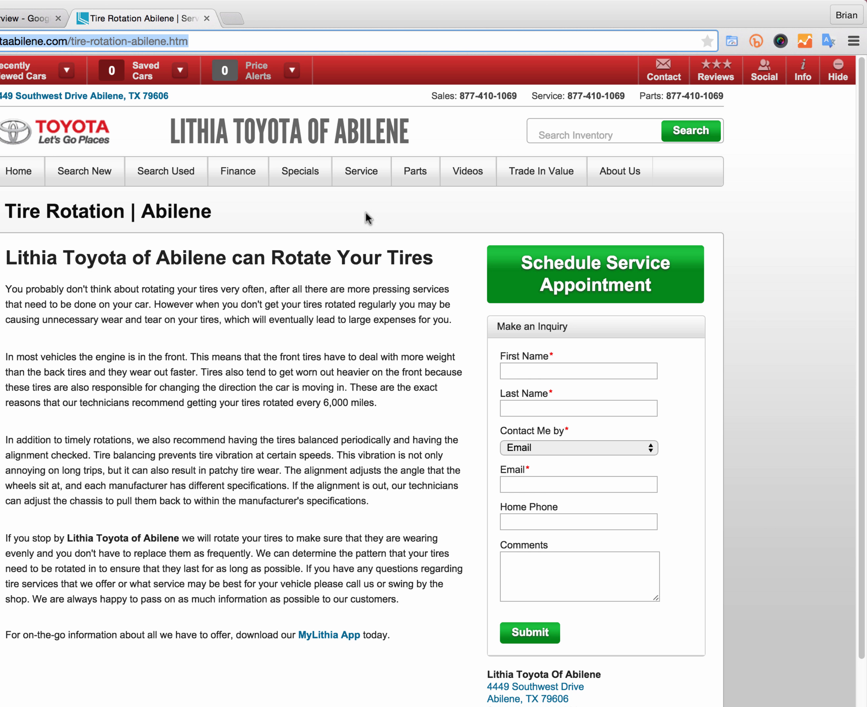
{"action": "mouse_move", "coordinate": [369, 187]}
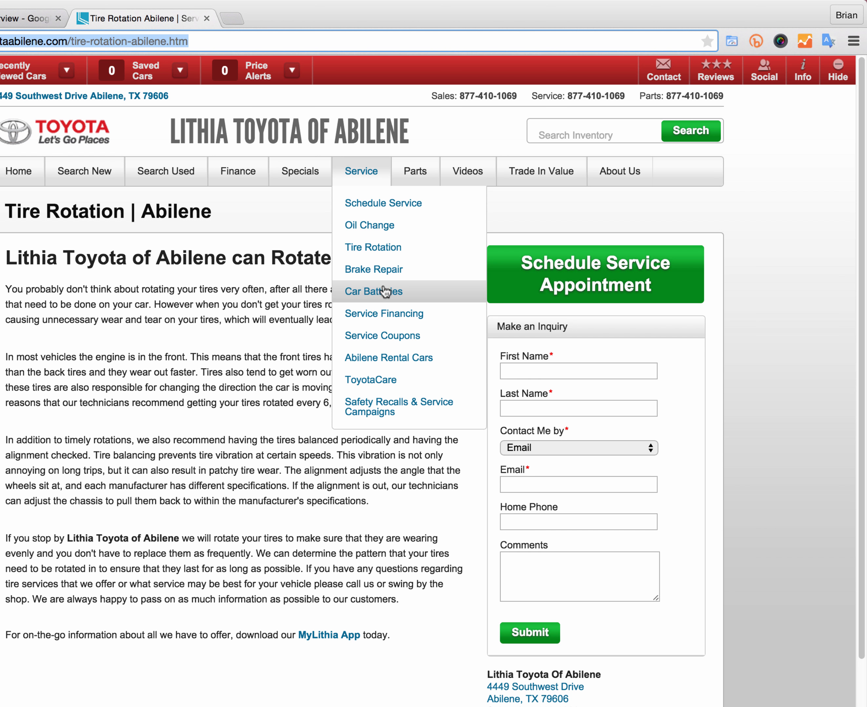
{"action": "left_click", "coordinate": [382, 314]}
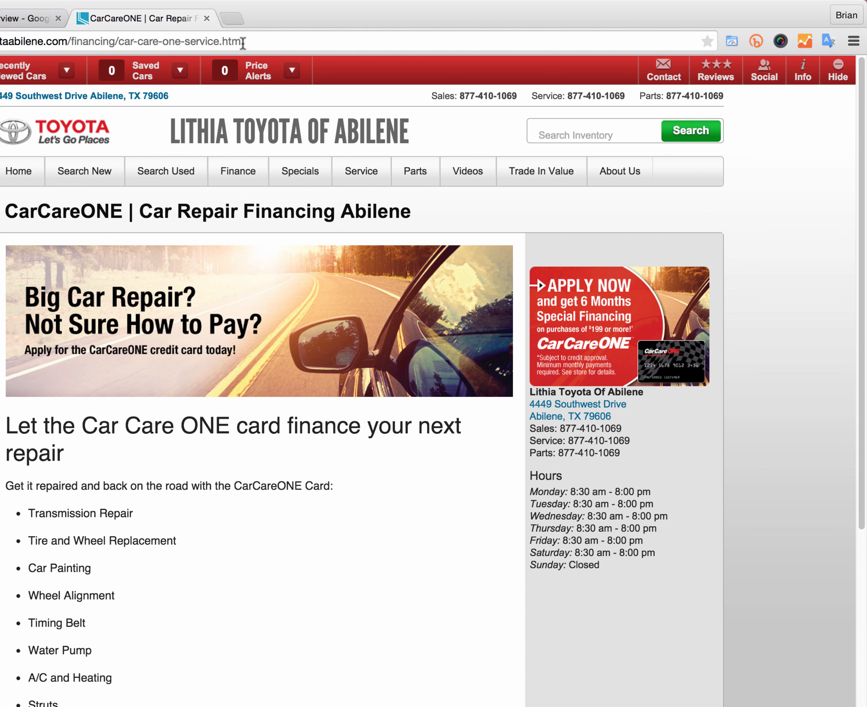
{"action": "left_click_drag", "start_coordinate": [243, 42], "coordinate": [72, 43]}
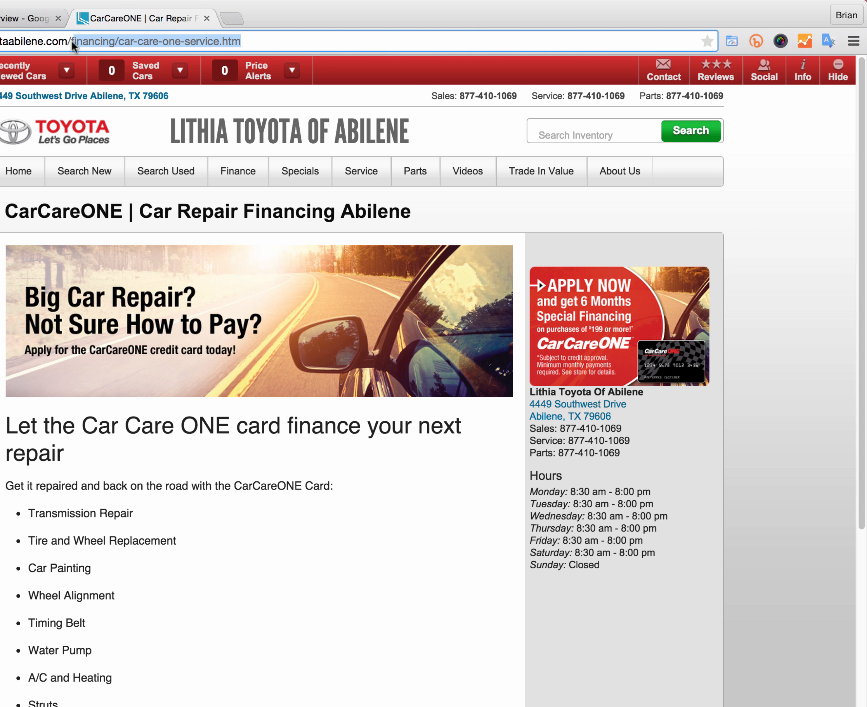
{"action": "right_click", "coordinate": [80, 42]}
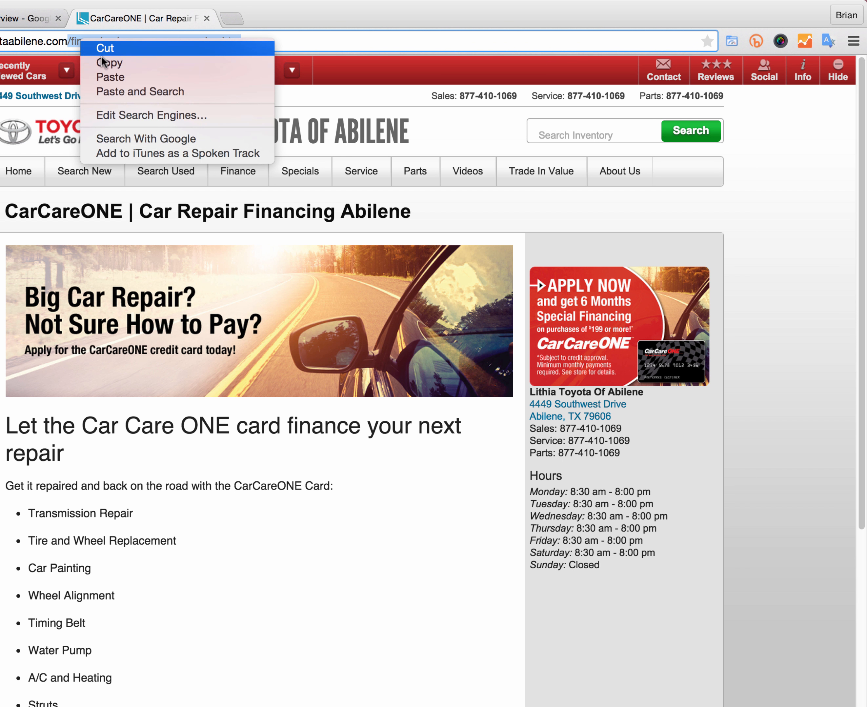
{"action": "left_click", "coordinate": [83, 63]}
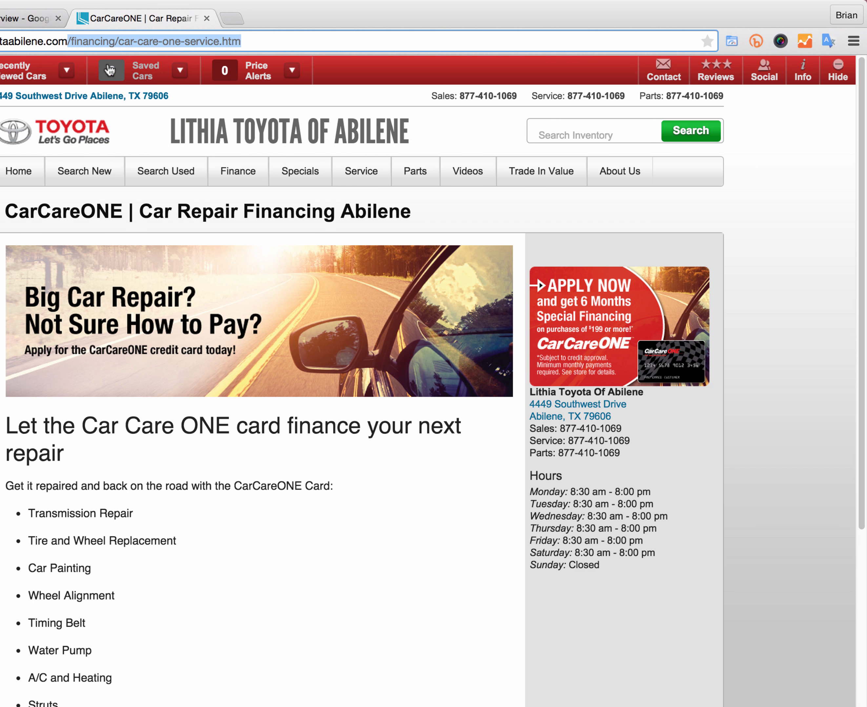
Step: Set the third OR condition to Page starts with /financing/car-care-one-service.htm
{"action": "left_click", "coordinate": [8, 21]}
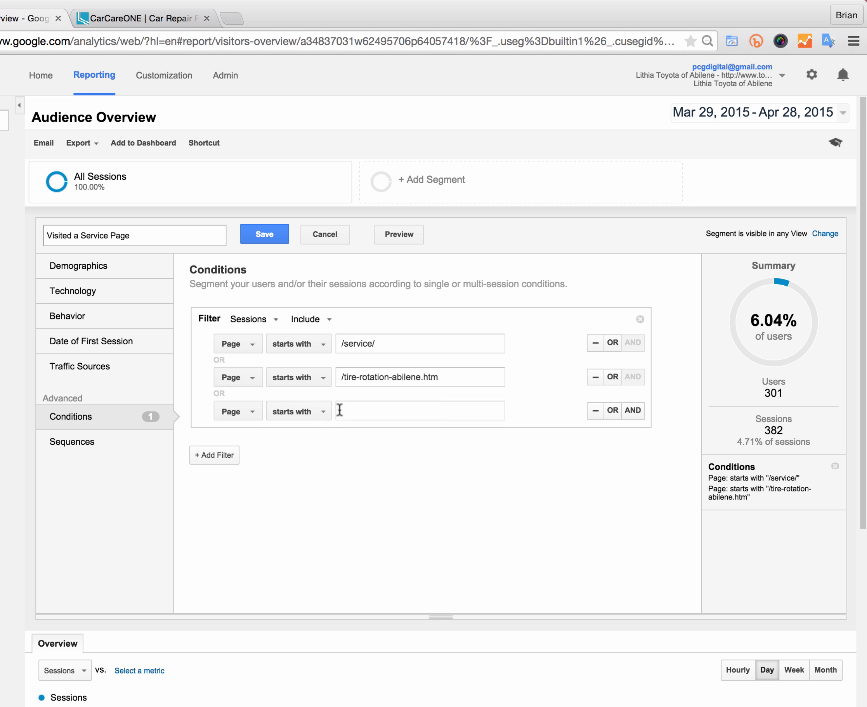
{"action": "left_click", "coordinate": [351, 411]}
{"action": "right_click", "coordinate": [351, 411]}
{"action": "left_click", "coordinate": [385, 483]}
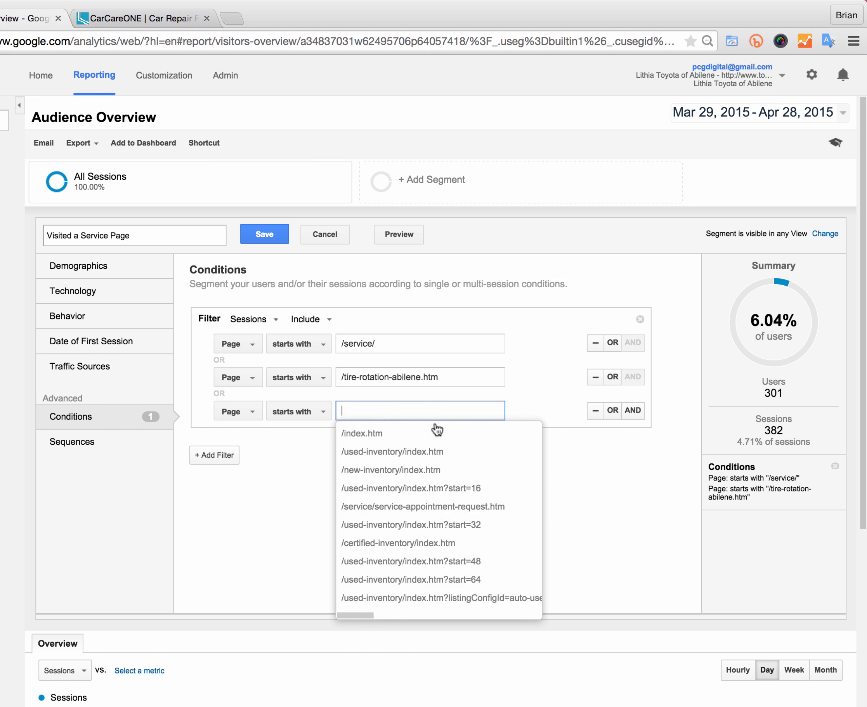
{"action": "left_click", "coordinate": [452, 437]}
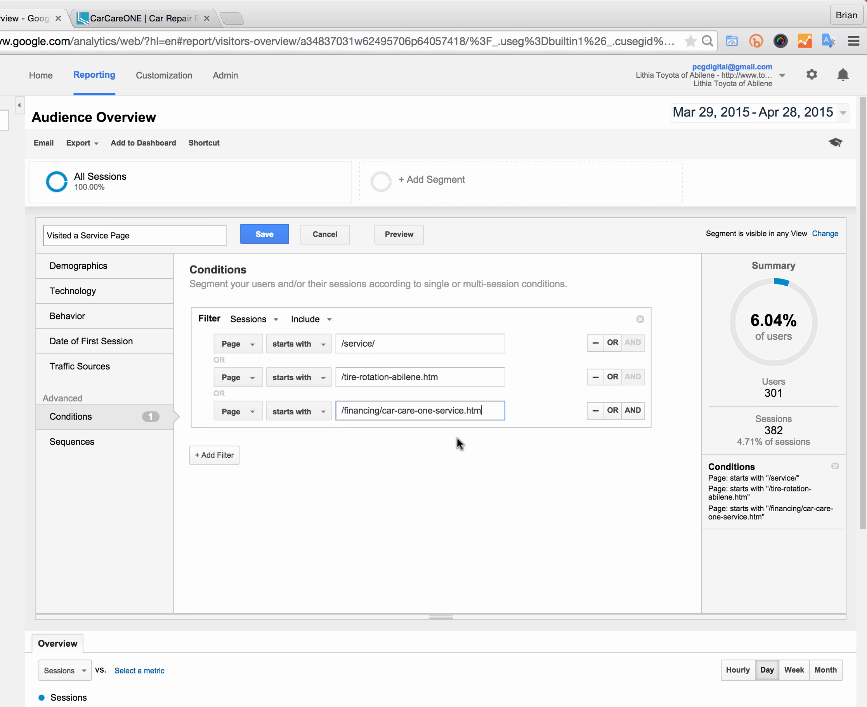
{"action": "left_click", "coordinate": [448, 377]}
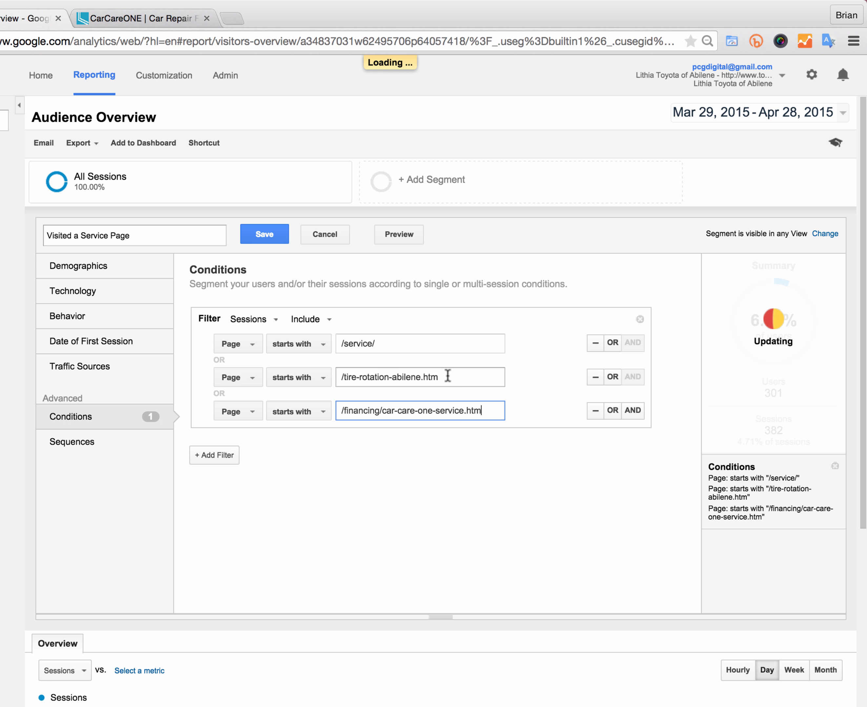
{"action": "key", "text": "BackSpace"}
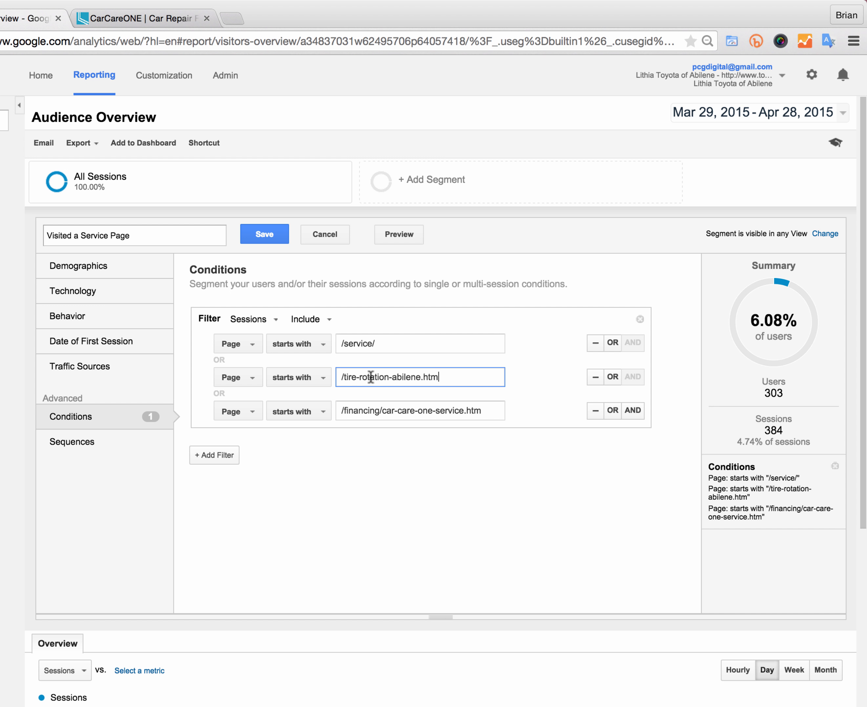
{"action": "left_click", "coordinate": [490, 411]}
{"action": "left_click", "coordinate": [460, 378]}
Step: Open the Abilene Rental Cars page from the site's Service menu
{"action": "left_click", "coordinate": [143, 14]}
{"action": "mouse_move", "coordinate": [376, 190]}
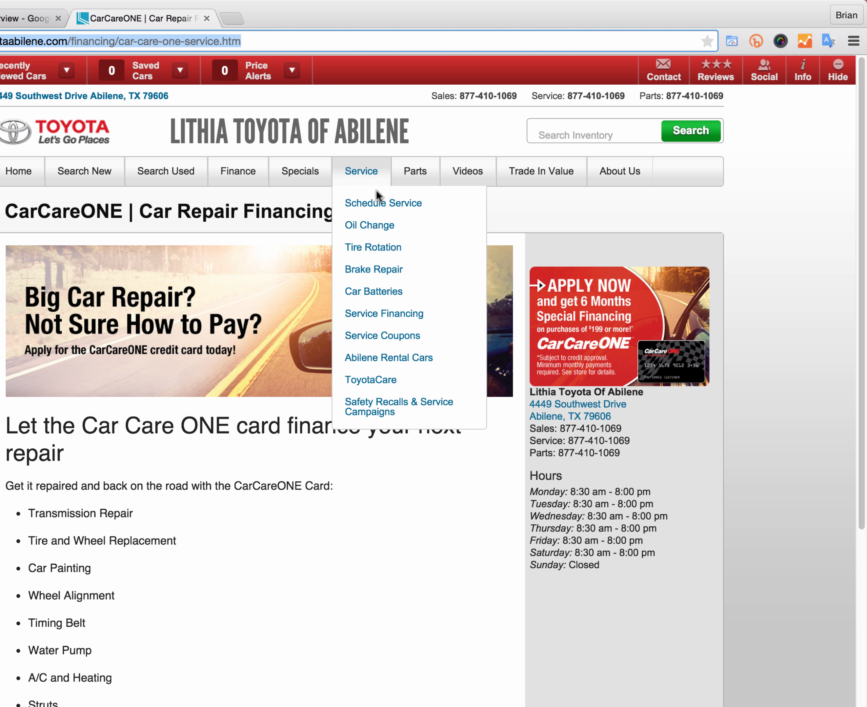
{"action": "left_click", "coordinate": [400, 359]}
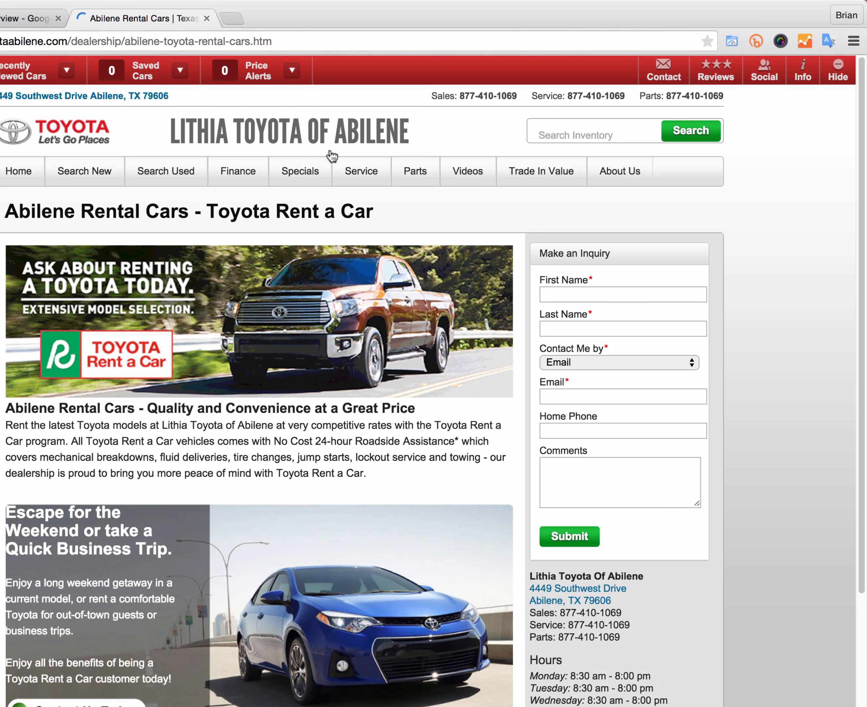
Step: Open the Car Batteries page, copy its URL path and return to the segment editor
{"action": "mouse_move", "coordinate": [364, 165]}
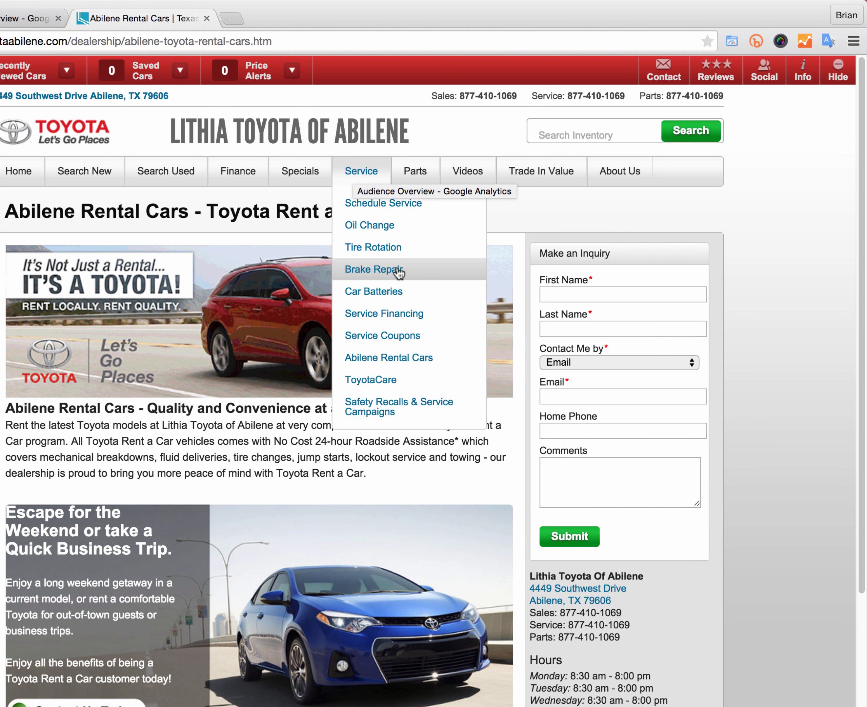
{"action": "left_click", "coordinate": [389, 293]}
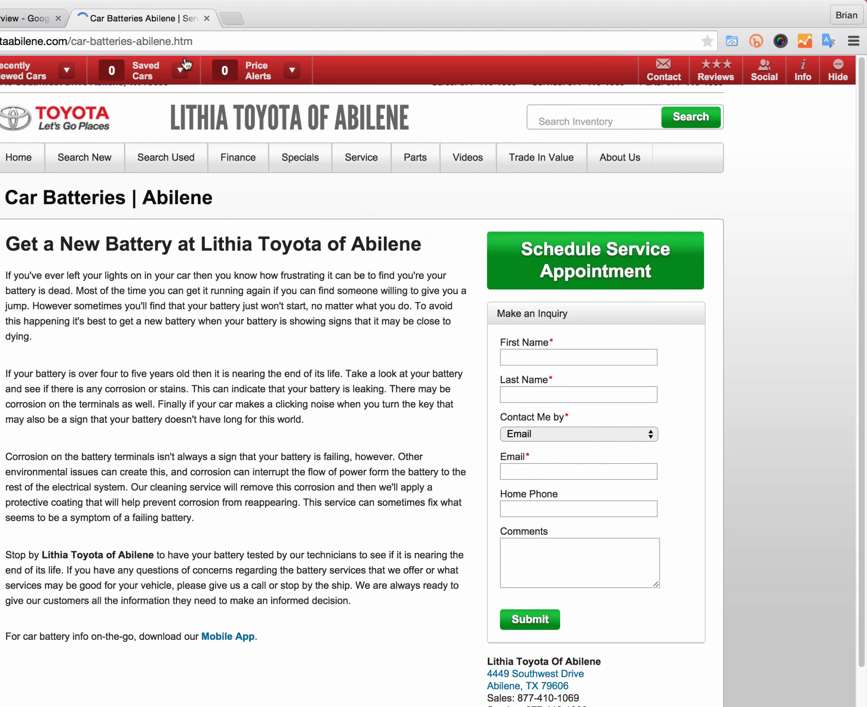
{"action": "left_click_drag", "start_coordinate": [202, 41], "coordinate": [69, 43]}
{"action": "right_click", "coordinate": [74, 41]}
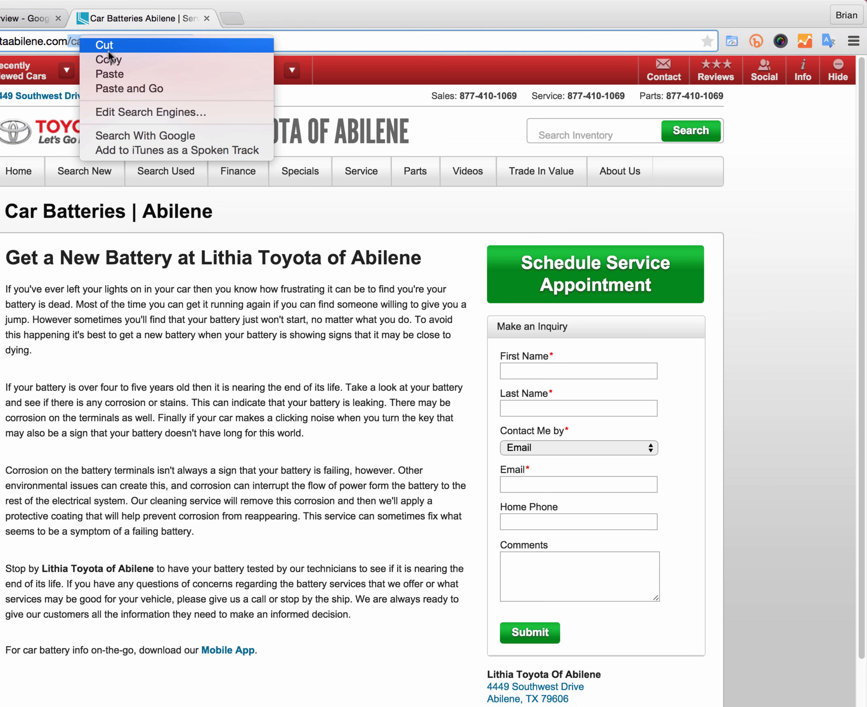
{"action": "left_click", "coordinate": [110, 57]}
{"action": "left_click", "coordinate": [30, 19]}
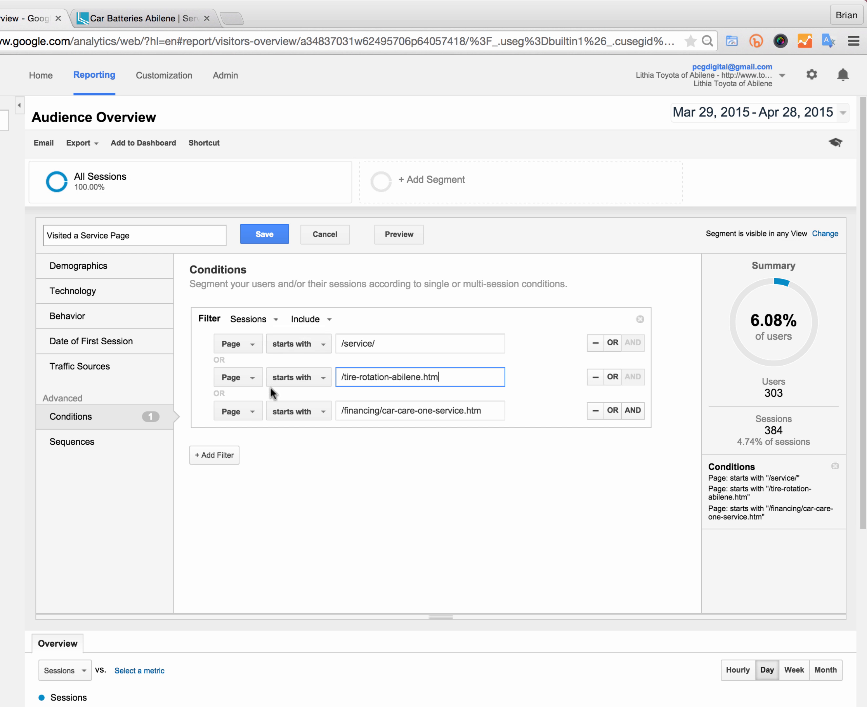
Step: Add a fourth OR condition: Page starts with /car-batteries-abilene.htm
{"action": "left_click", "coordinate": [613, 410]}
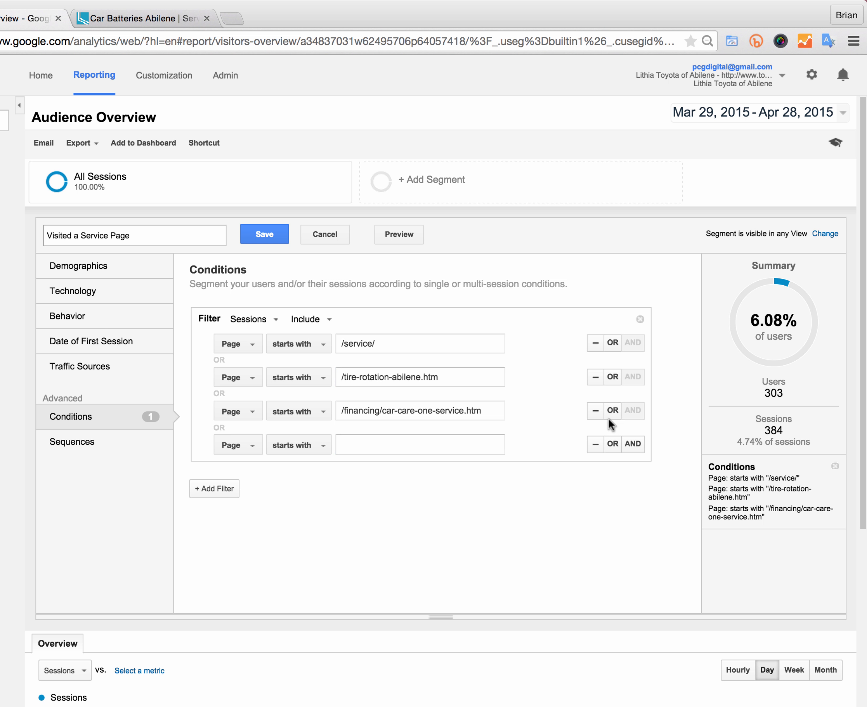
{"action": "left_click", "coordinate": [394, 443]}
{"action": "right_click", "coordinate": [394, 443]}
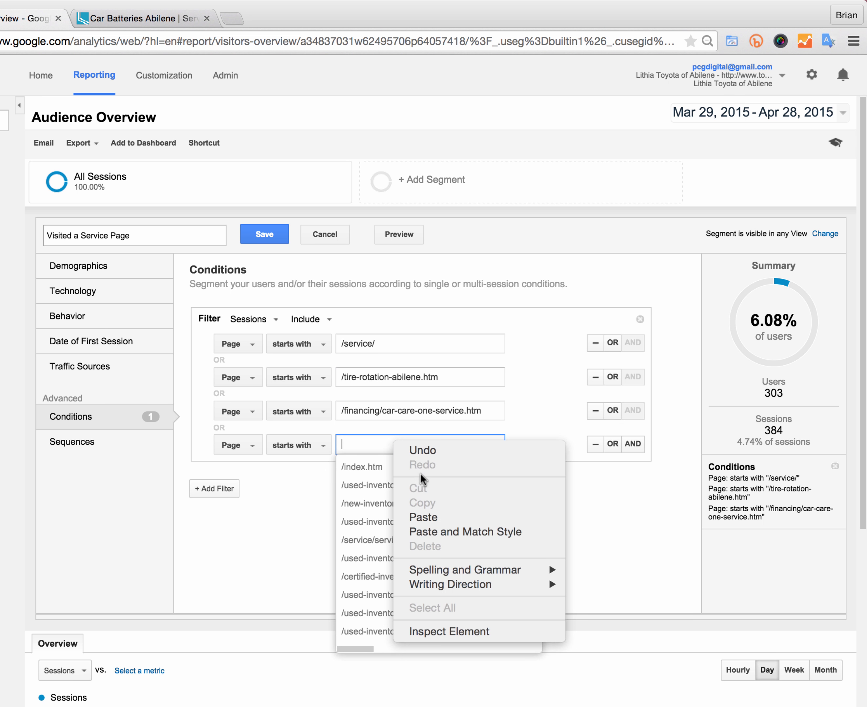
{"action": "left_click", "coordinate": [429, 517]}
{"action": "left_click", "coordinate": [476, 511]}
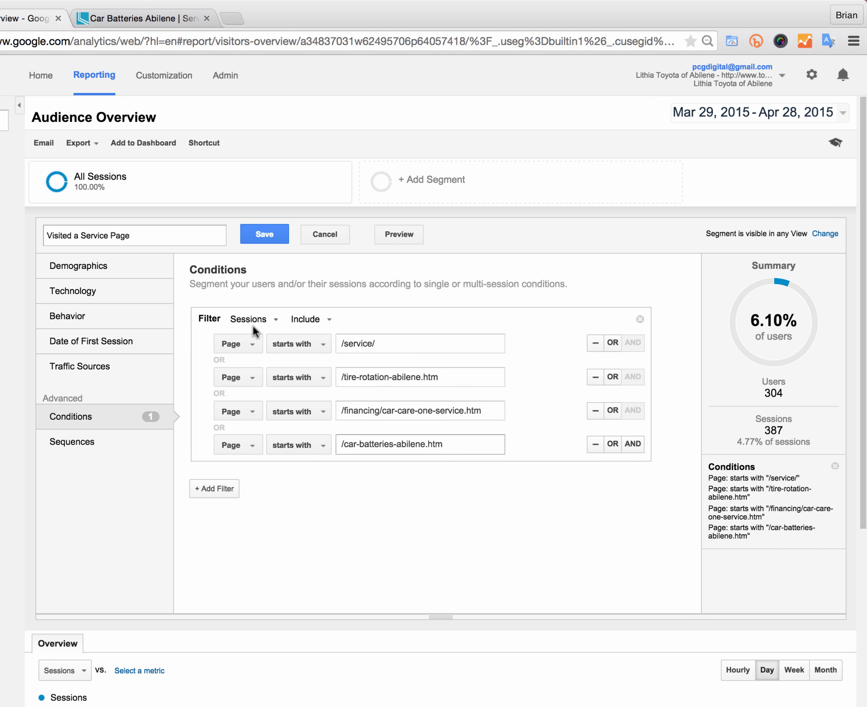
Step: Open the Safety Recalls & Service Campaigns link from the dealer site's Service menu
{"action": "left_click", "coordinate": [132, 18]}
{"action": "mouse_move", "coordinate": [638, 182]}
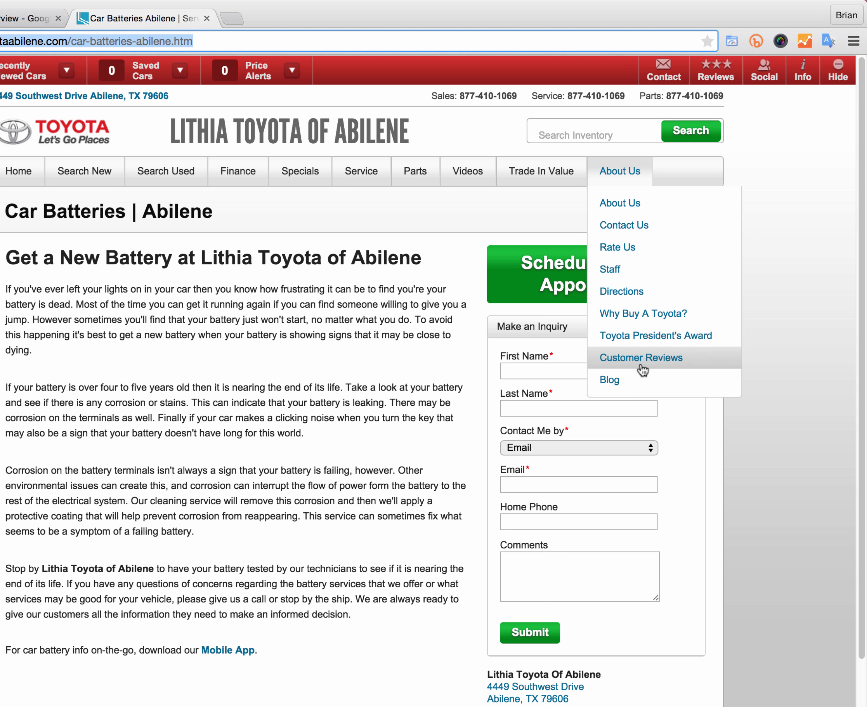
{"action": "mouse_move", "coordinate": [533, 170]}
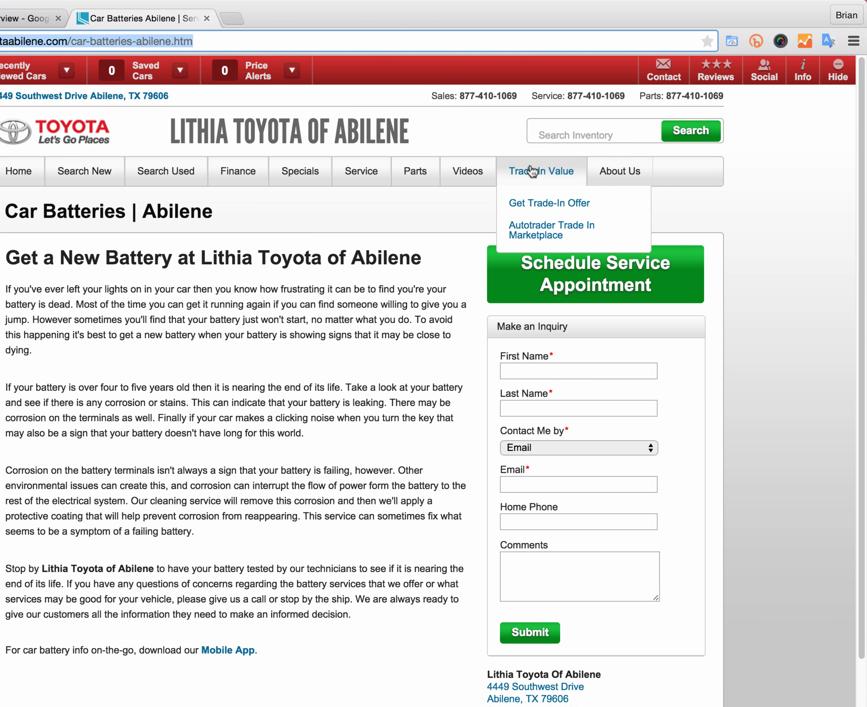
{"action": "mouse_move", "coordinate": [478, 182]}
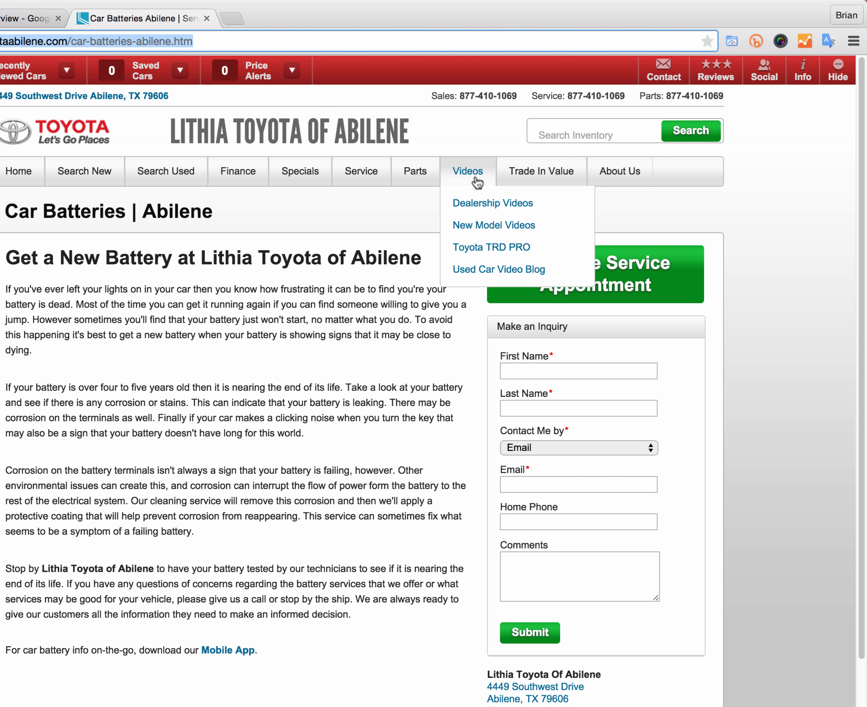
{"action": "mouse_move", "coordinate": [415, 176]}
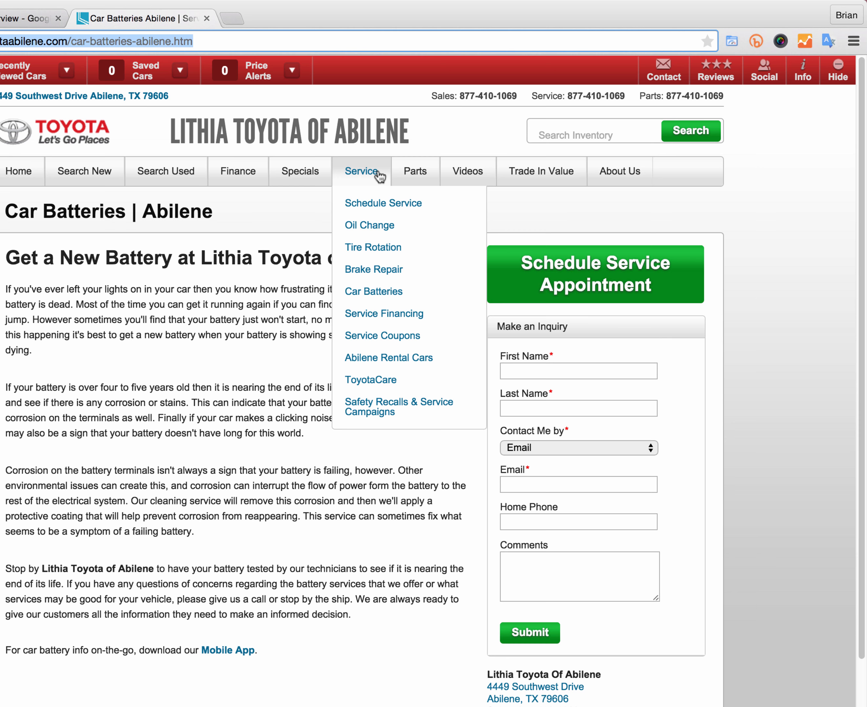
{"action": "left_click", "coordinate": [402, 404]}
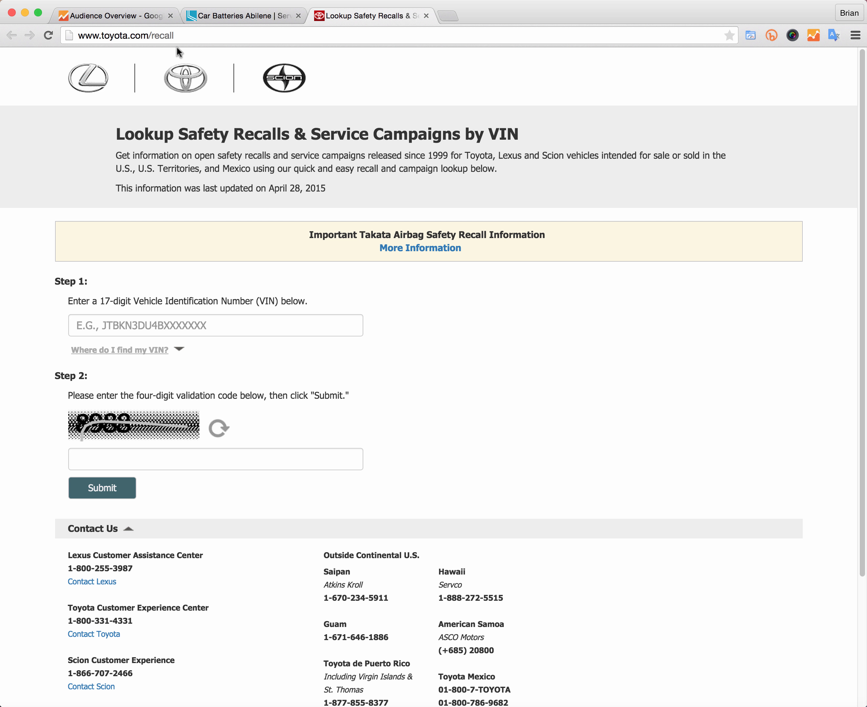
Step: Open the Service Coupons page on the dealer site and copy its URL path
{"action": "left_click", "coordinate": [233, 15]}
{"action": "mouse_move", "coordinate": [429, 274]}
{"action": "mouse_move", "coordinate": [317, 151]}
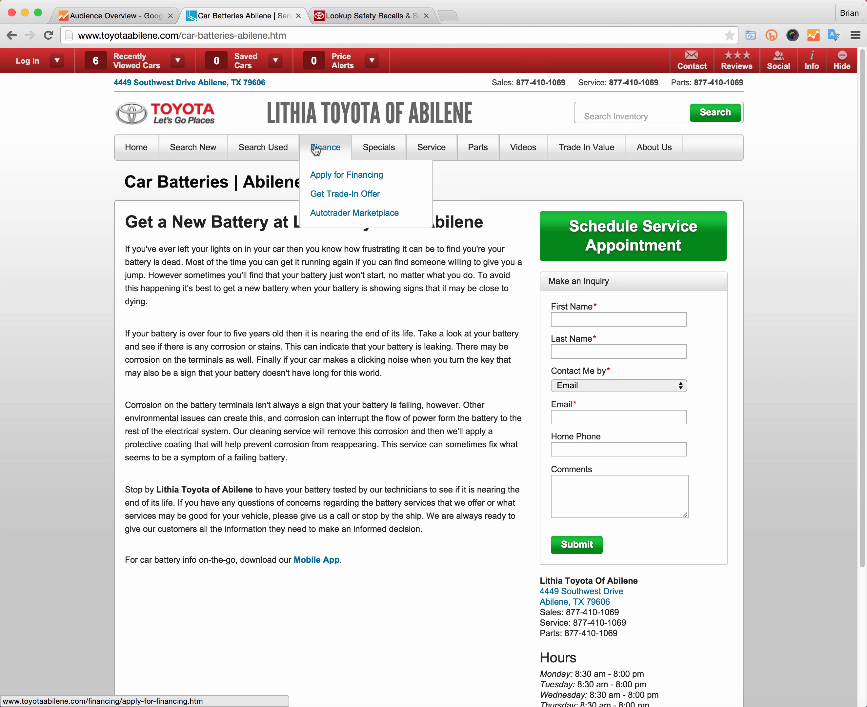
{"action": "mouse_move", "coordinate": [267, 148]}
{"action": "mouse_move", "coordinate": [198, 152]}
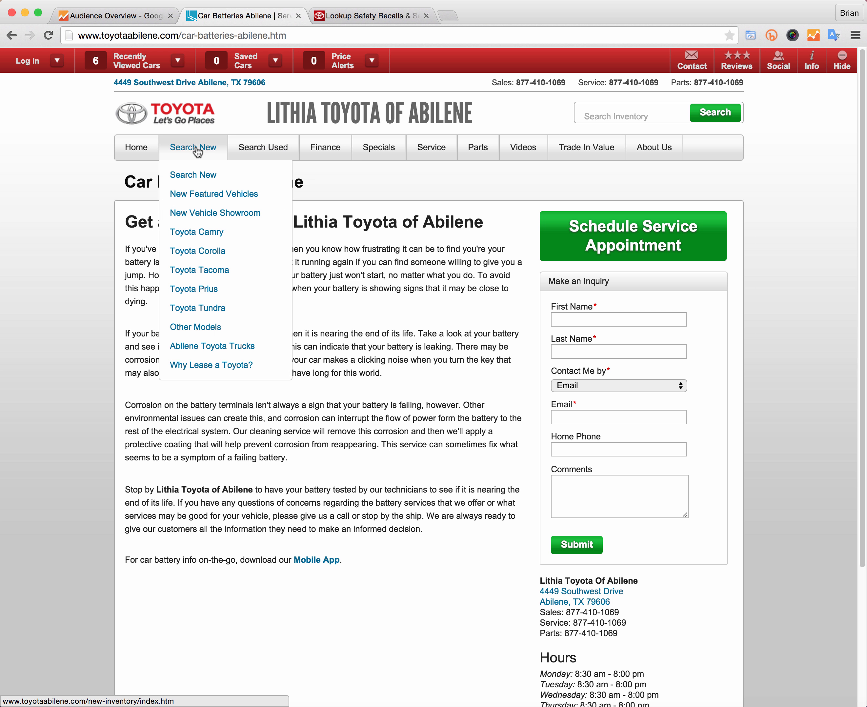
{"action": "mouse_move", "coordinate": [380, 149]}
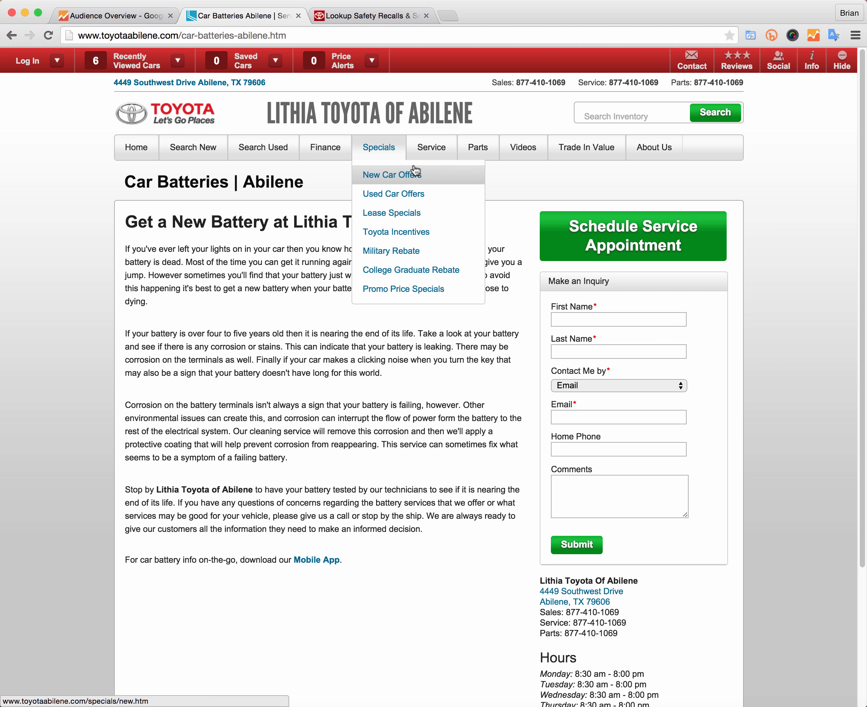
{"action": "mouse_move", "coordinate": [431, 147]}
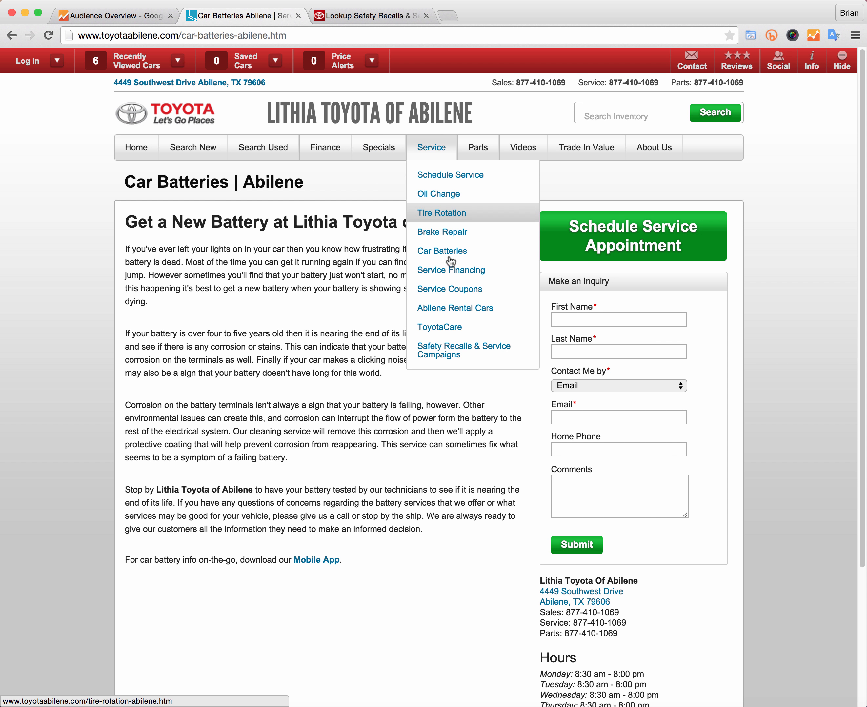
{"action": "left_click", "coordinate": [457, 291]}
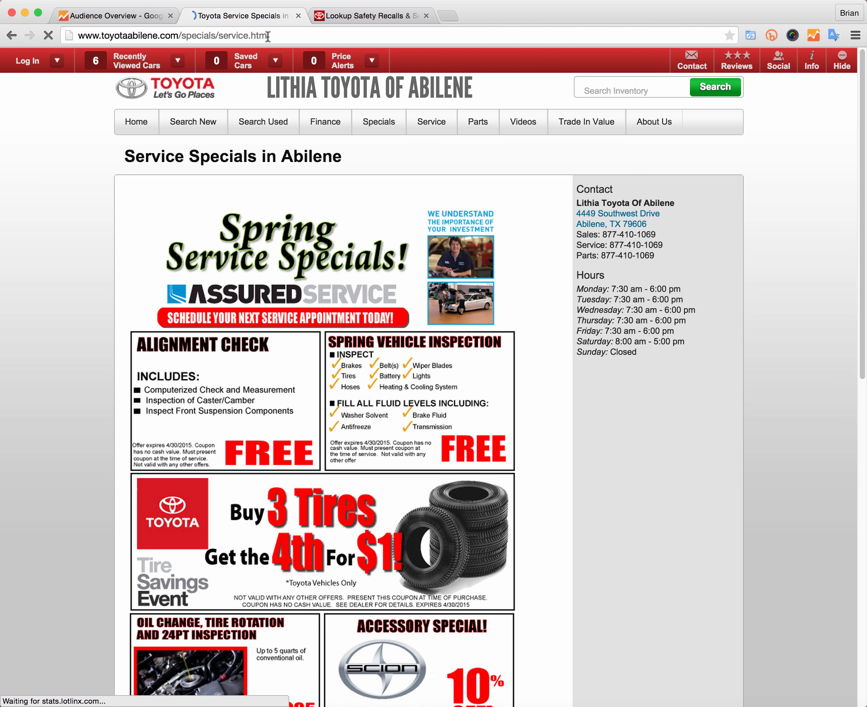
{"action": "left_click_drag", "start_coordinate": [266, 35], "coordinate": [178, 35]}
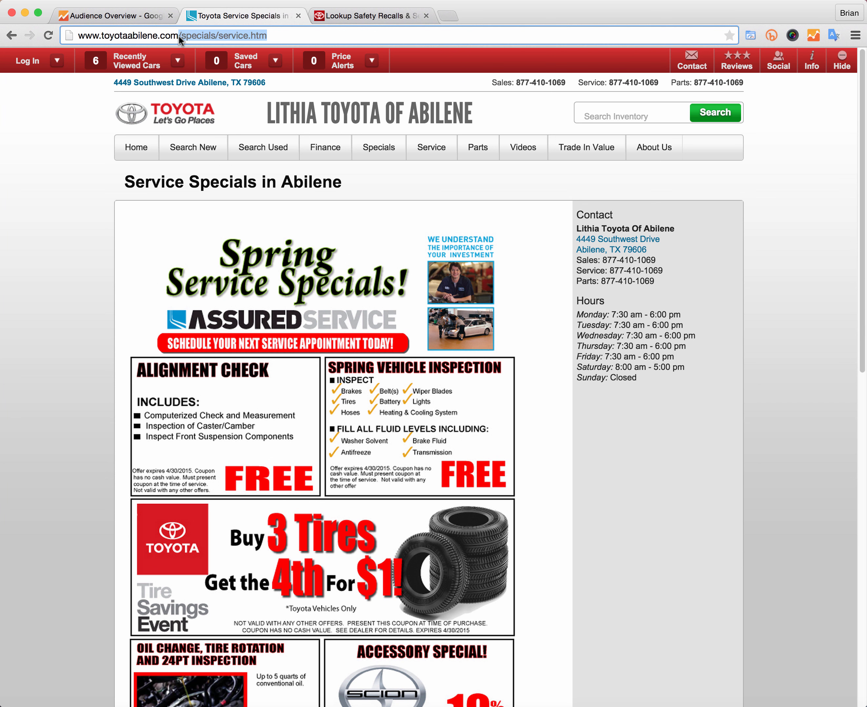
{"action": "right_click", "coordinate": [184, 36]}
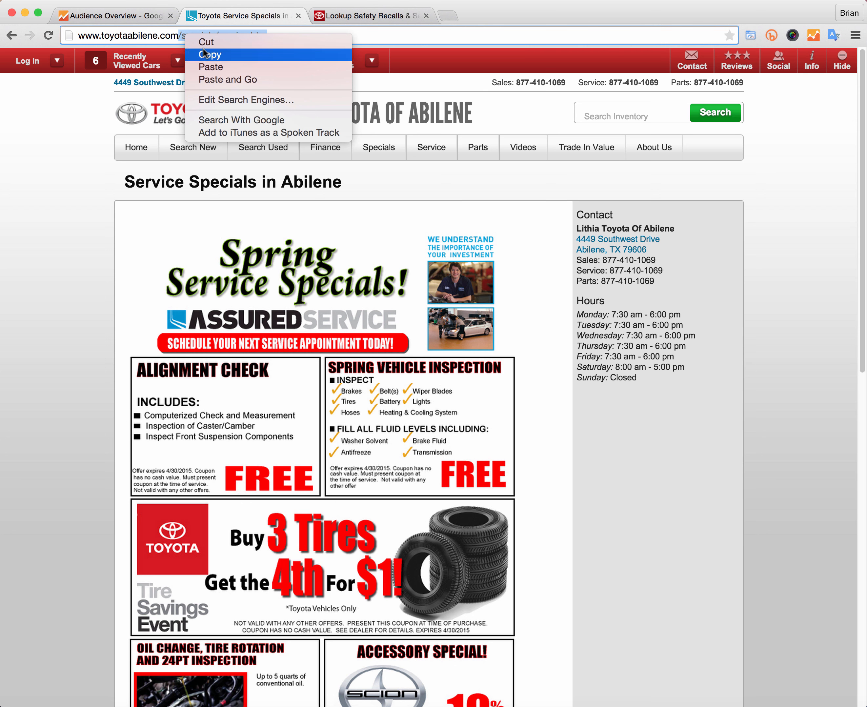
{"action": "left_click", "coordinate": [206, 54]}
Step: Add a fifth OR condition: Page starts with /specials/service.htm, and save the segment
{"action": "left_click", "coordinate": [134, 14]}
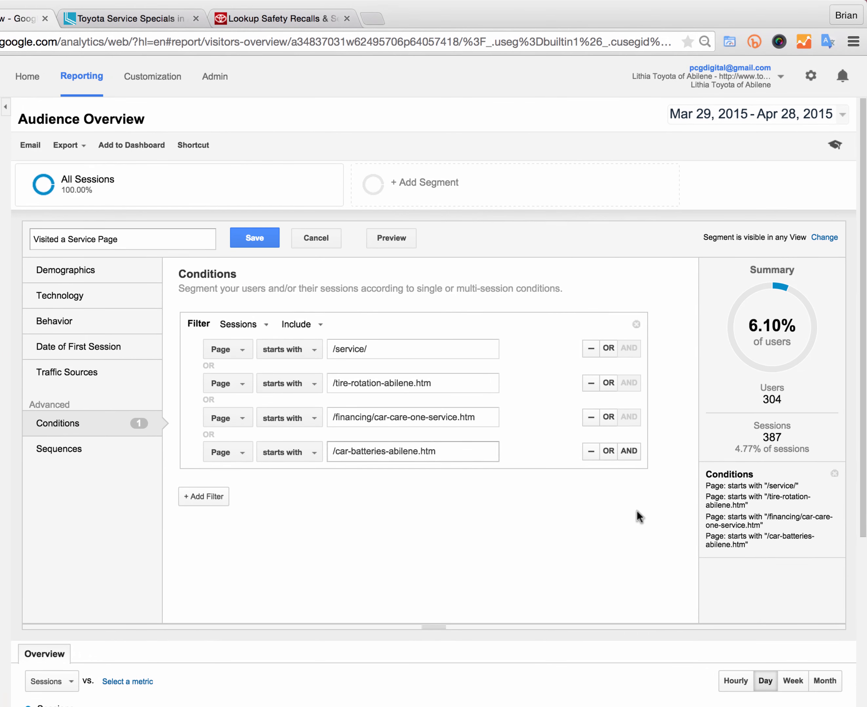
{"action": "left_click", "coordinate": [609, 450]}
{"action": "left_click", "coordinate": [386, 487]}
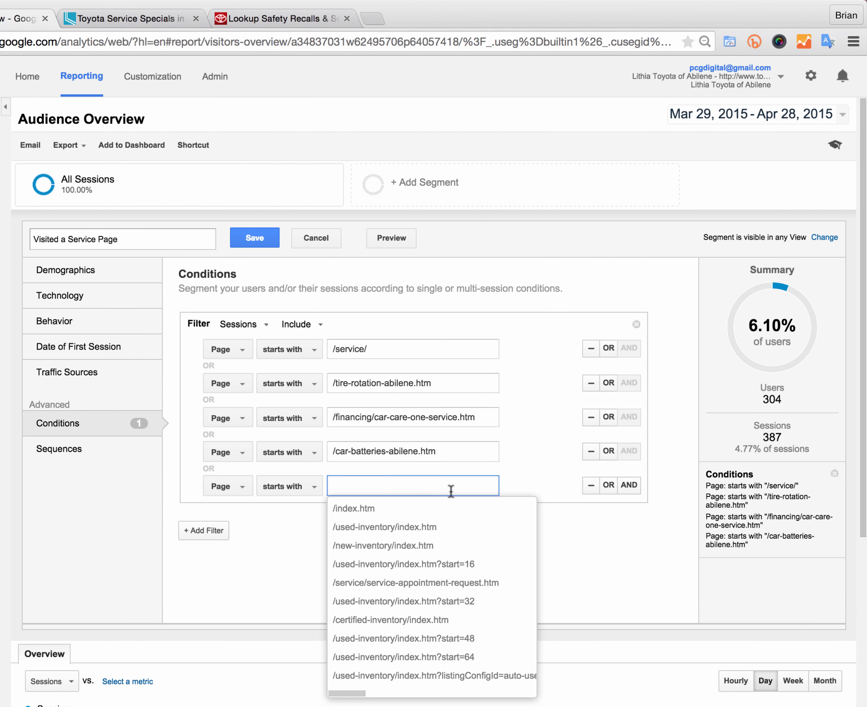
{"action": "key", "text": "super+v"}
{"action": "left_click", "coordinate": [421, 516]}
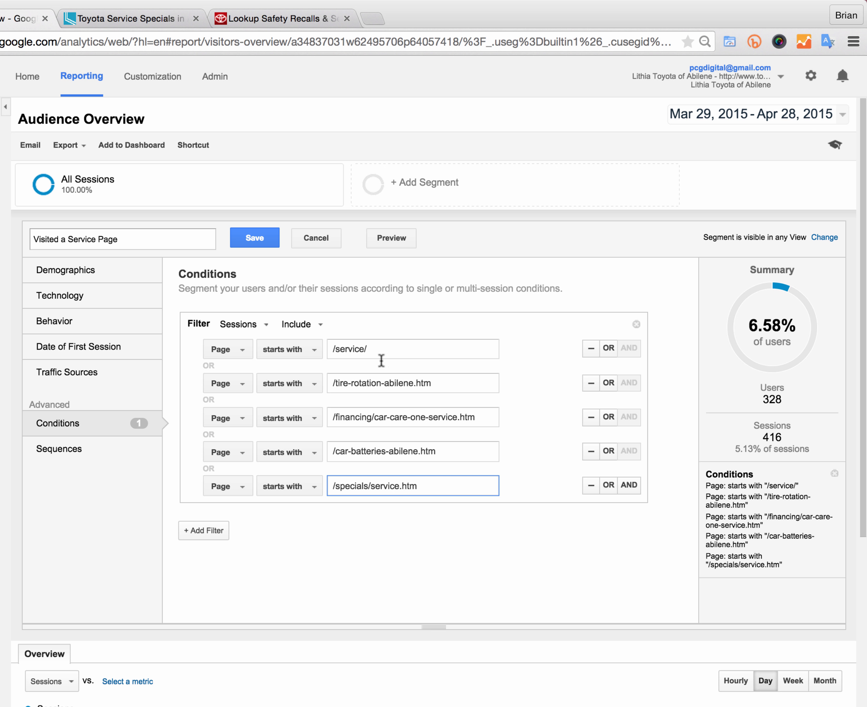
{"action": "left_click", "coordinate": [252, 237]}
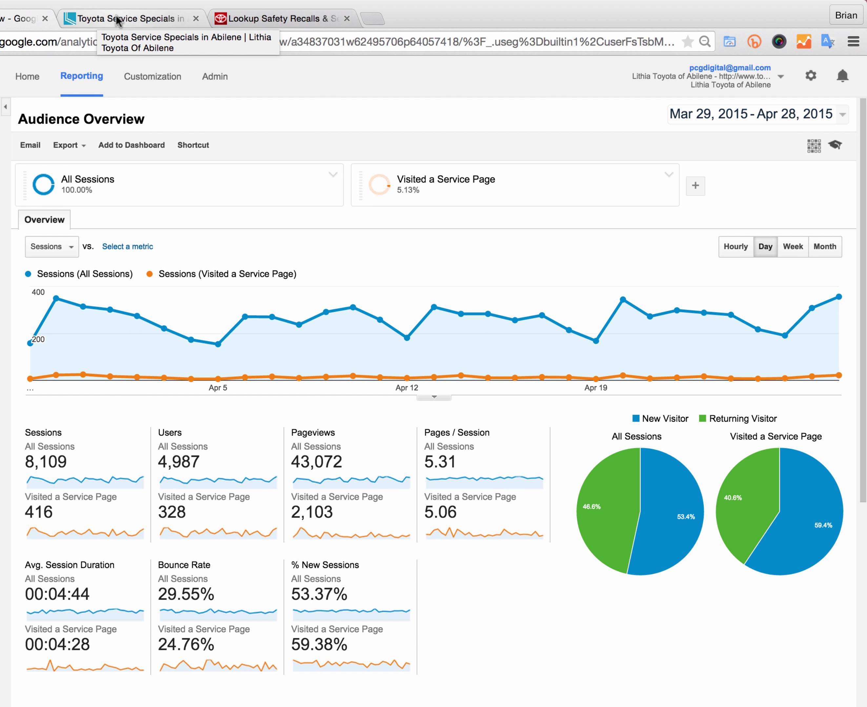
Step: Open the dealer site's new-car search page and select the /new-inventory/ part of its URL
{"action": "left_click", "coordinate": [126, 18]}
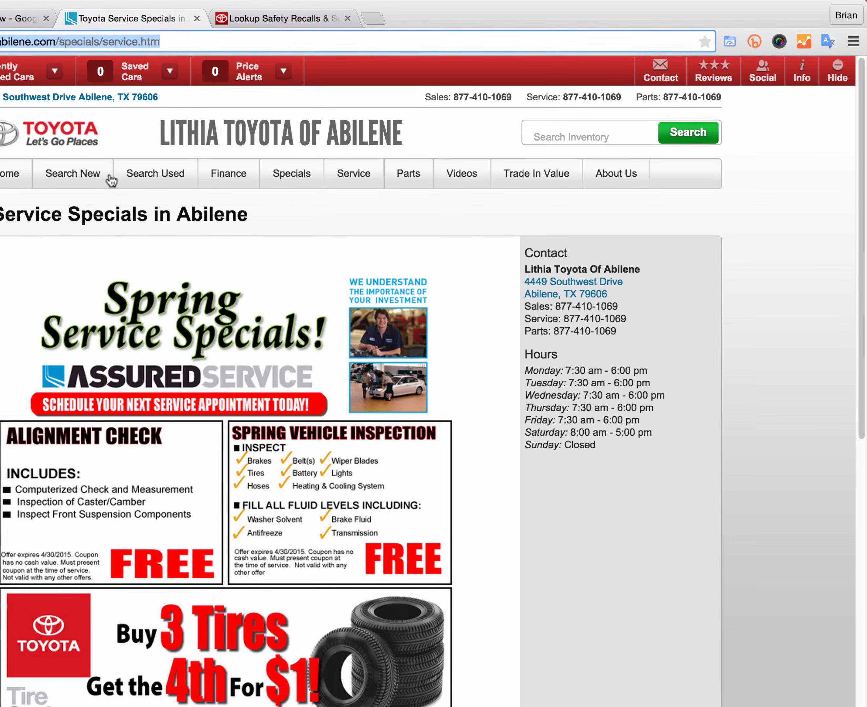
{"action": "mouse_move", "coordinate": [110, 180]}
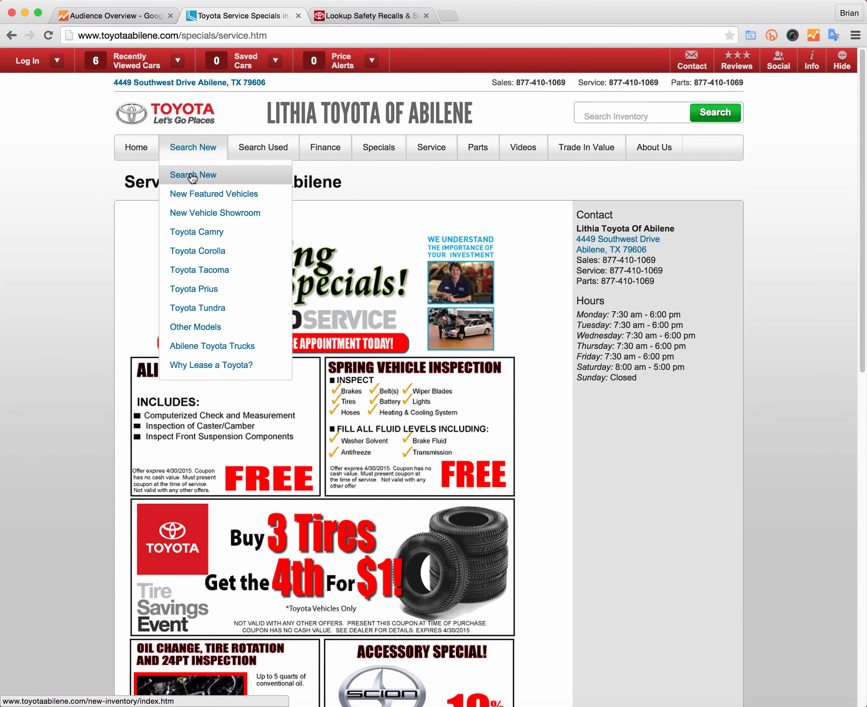
{"action": "left_click", "coordinate": [192, 178]}
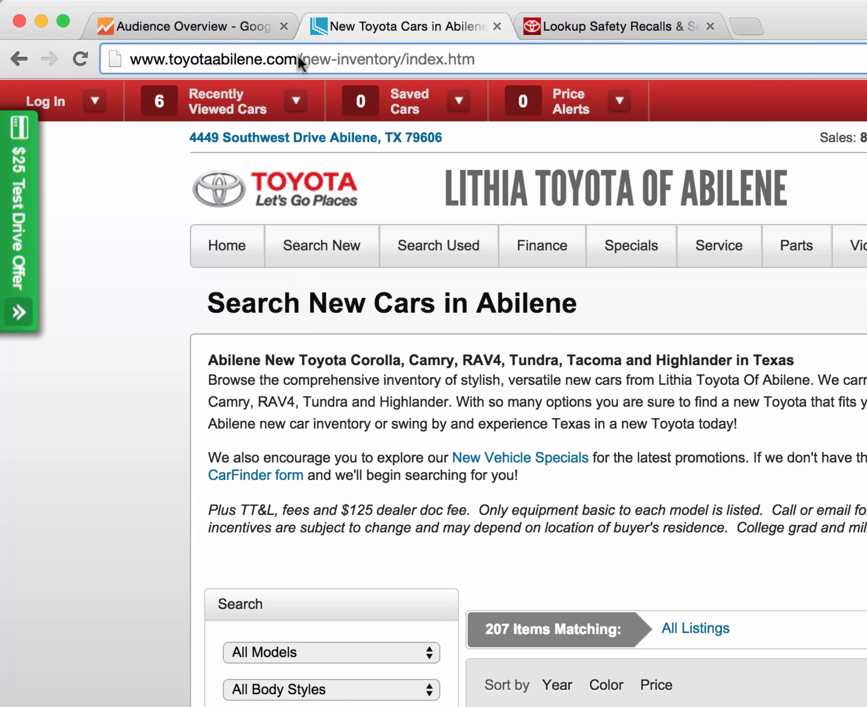
{"action": "left_click_drag", "start_coordinate": [179, 35], "coordinate": [218, 41]}
{"action": "left_click_drag", "start_coordinate": [363, 67], "coordinate": [397, 63]}
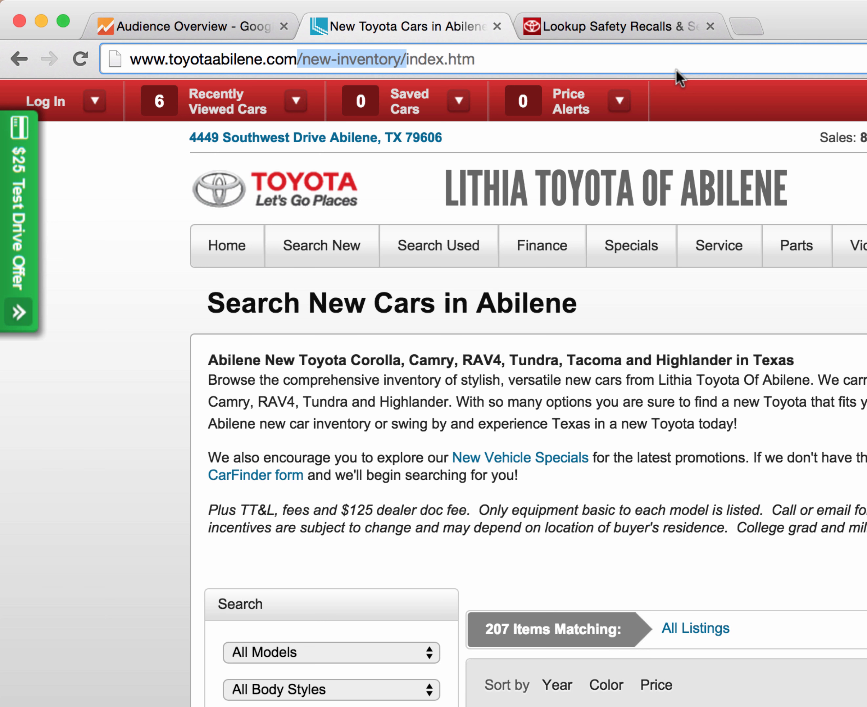
Step: Open the Search Used and Search Pre-Owned Certified pages and close the reward card popup
{"action": "mouse_move", "coordinate": [469, 250]}
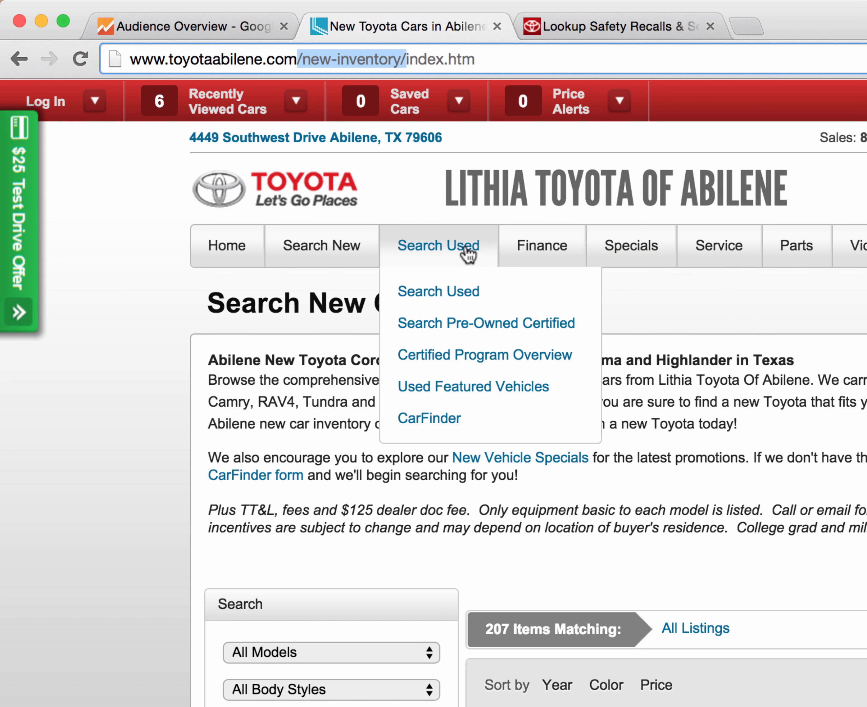
{"action": "left_click", "coordinate": [455, 304]}
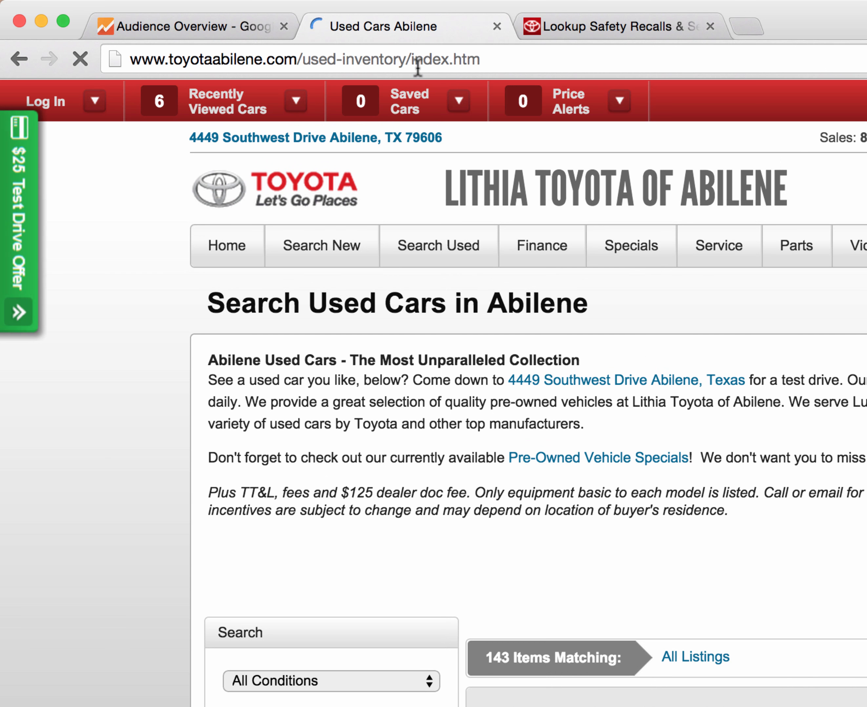
{"action": "mouse_move", "coordinate": [478, 250]}
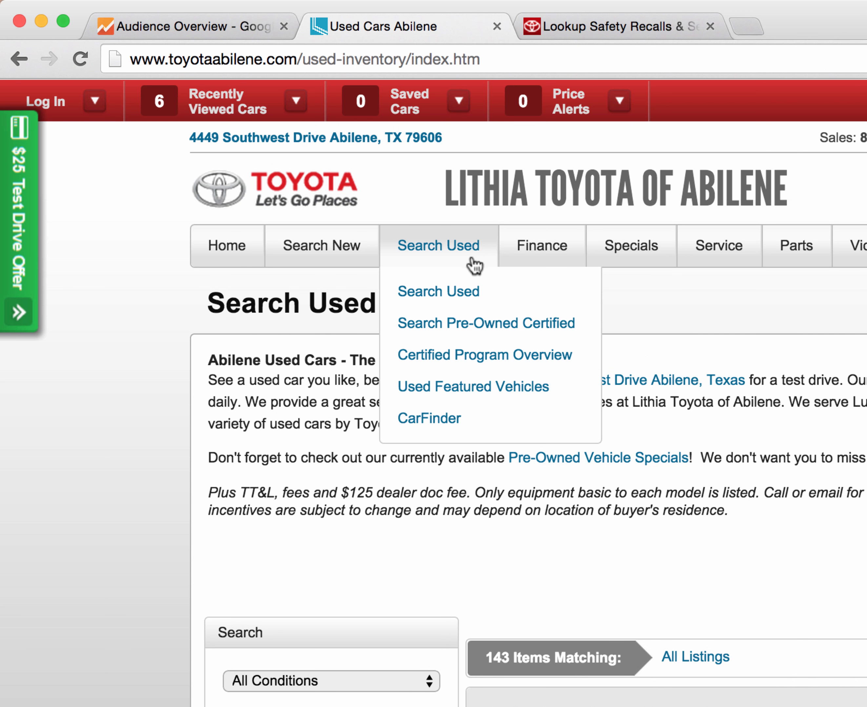
{"action": "left_click", "coordinate": [480, 324]}
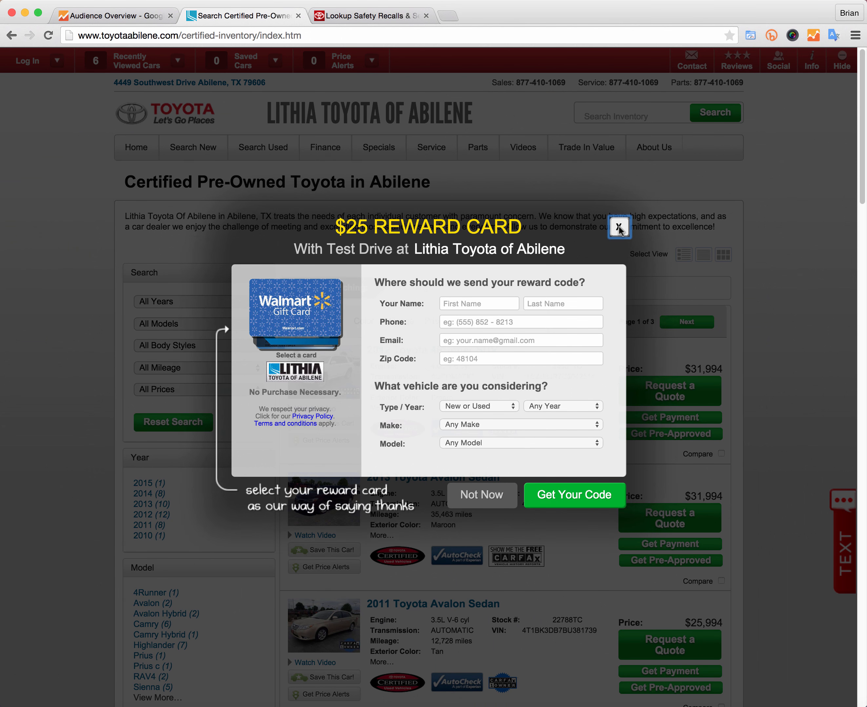
{"action": "left_click", "coordinate": [618, 227]}
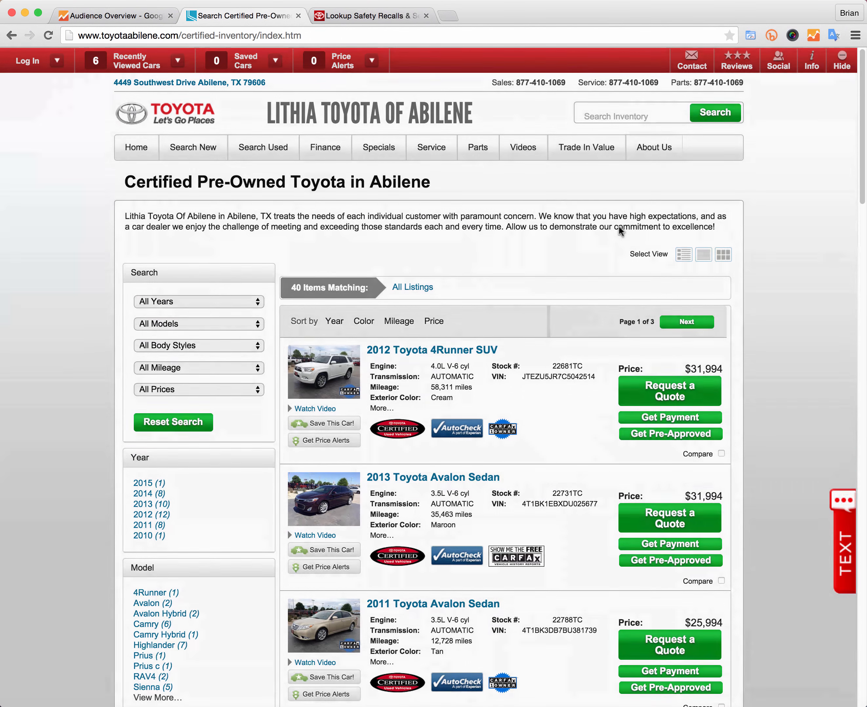
Step: Start a new segment in Analytics named DDC All SRPs
{"action": "left_click", "coordinate": [109, 16]}
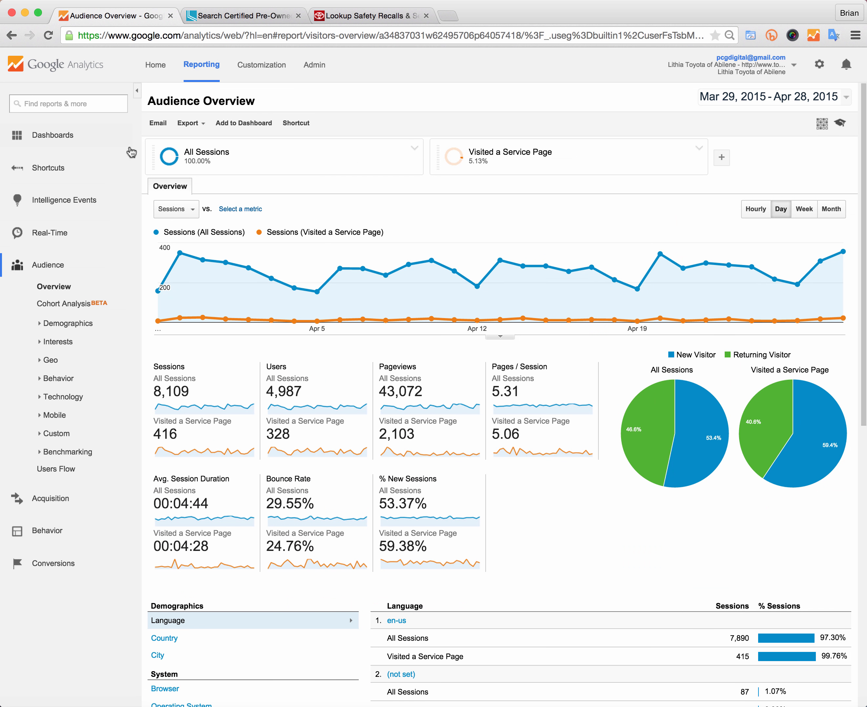
{"action": "left_click", "coordinate": [721, 158]}
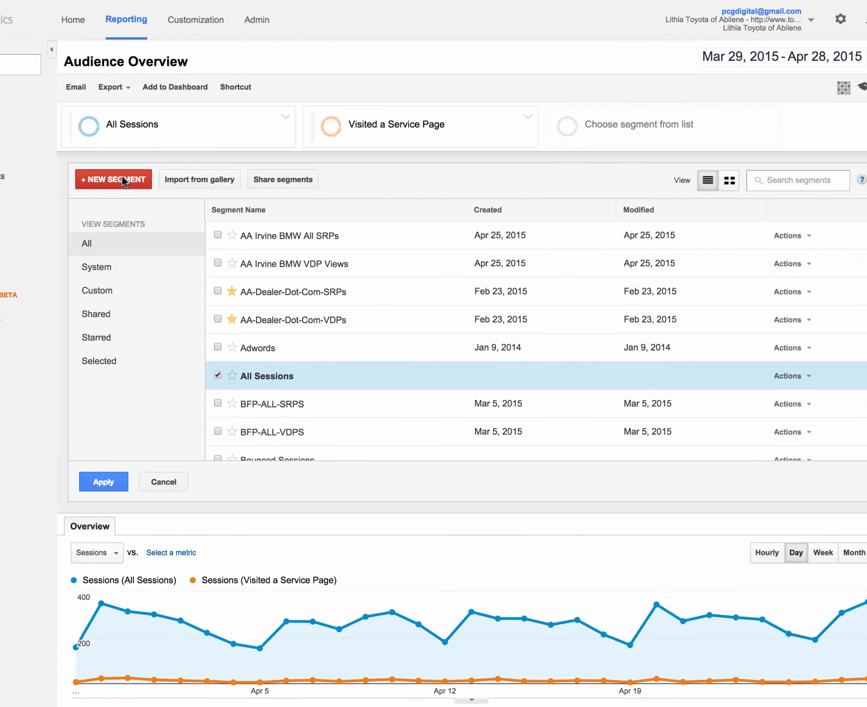
{"action": "left_click", "coordinate": [196, 201]}
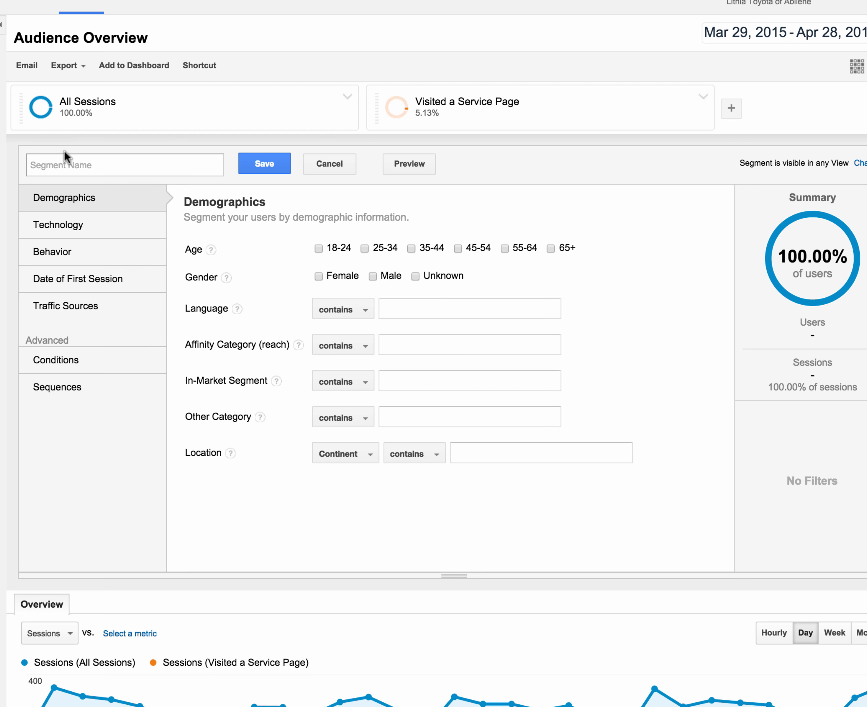
{"action": "left_click", "coordinate": [60, 162]}
{"action": "type", "text": "DDC All SRPs"}
Step: Open the segment's Conditions section and set the filter dimension to Page
{"action": "left_click", "coordinate": [68, 363]}
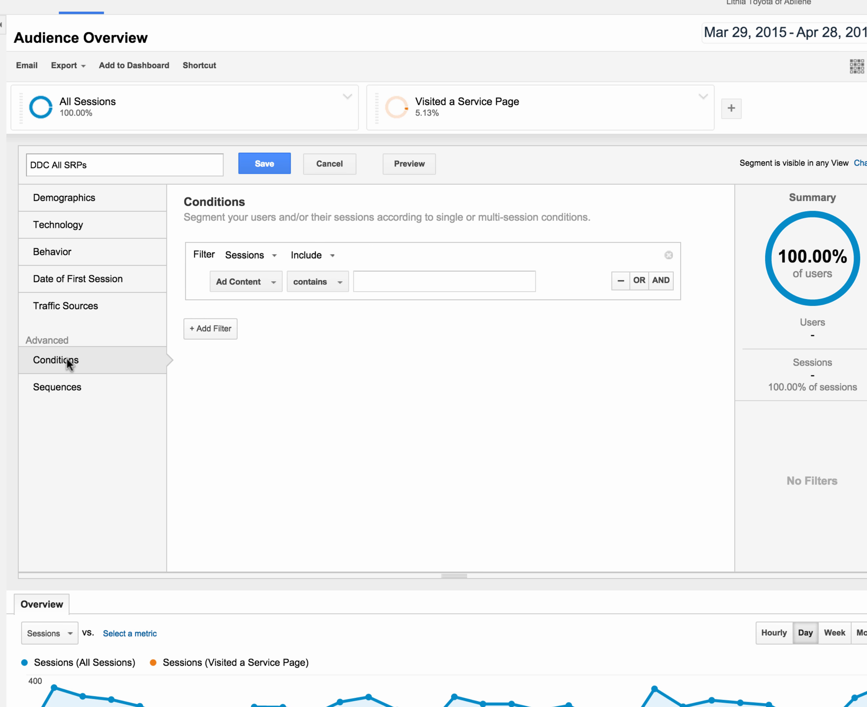
{"action": "left_click", "coordinate": [247, 286]}
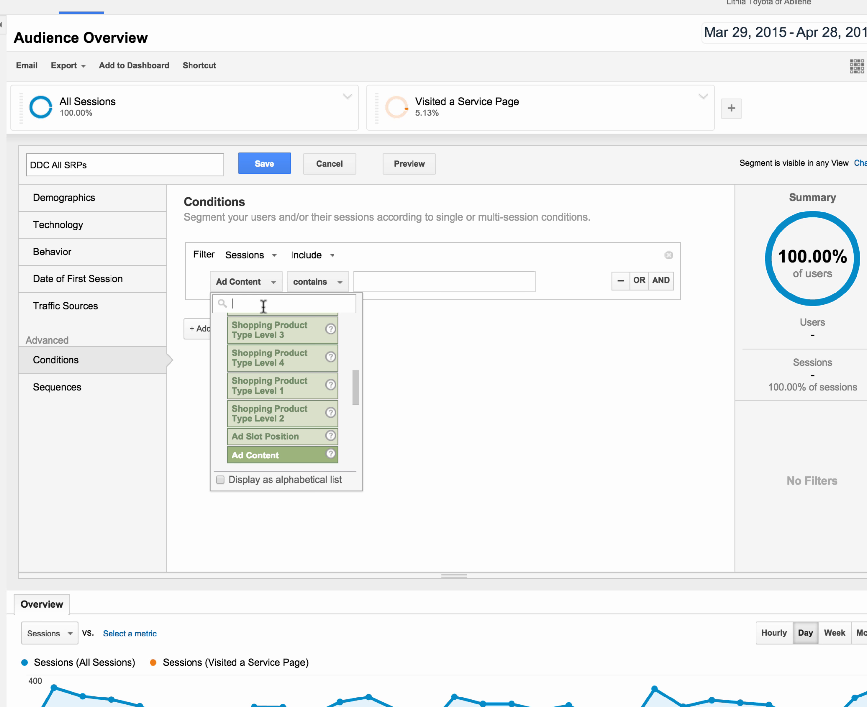
{"action": "type", "text": "page"}
{"action": "scroll", "coordinate": [282, 370], "scroll_direction": "up", "scroll_amount": 3}
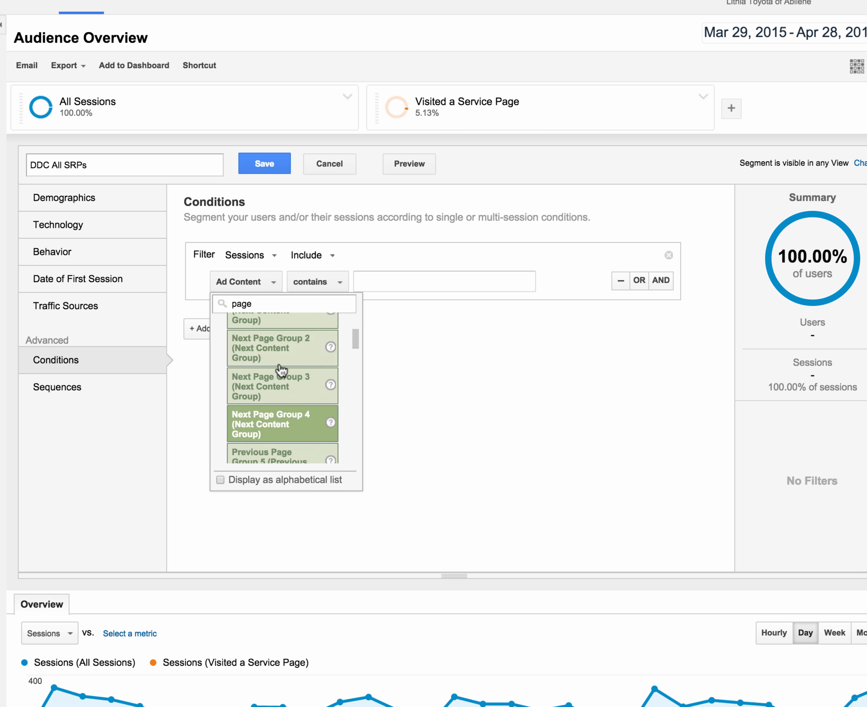
{"action": "scroll", "coordinate": [281, 369], "scroll_direction": "up", "scroll_amount": 3}
{"action": "left_click", "coordinate": [267, 341]}
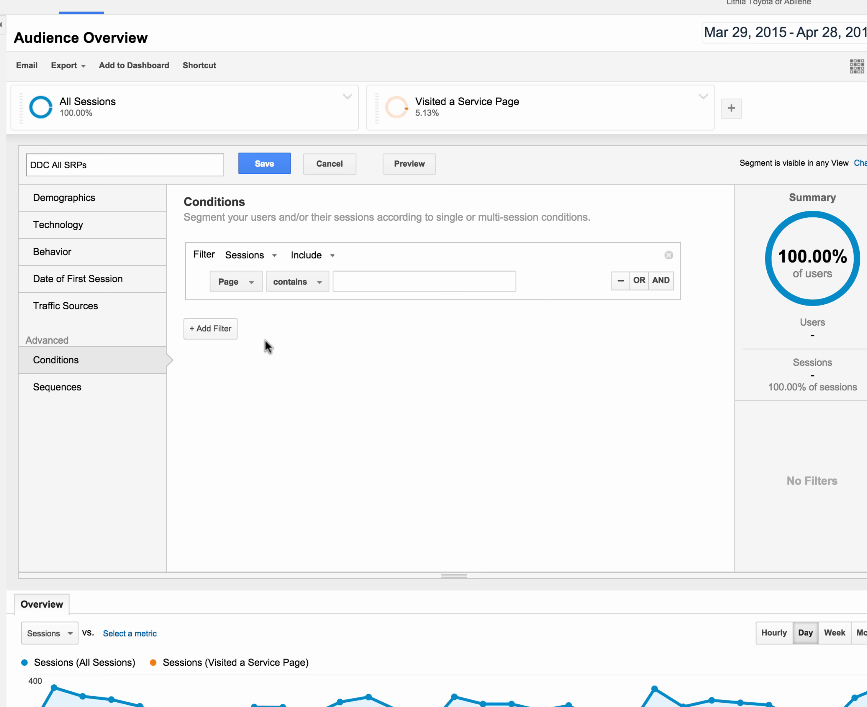
Step: Set the condition to Page starts with /new-inventory/
{"action": "left_click", "coordinate": [297, 287]}
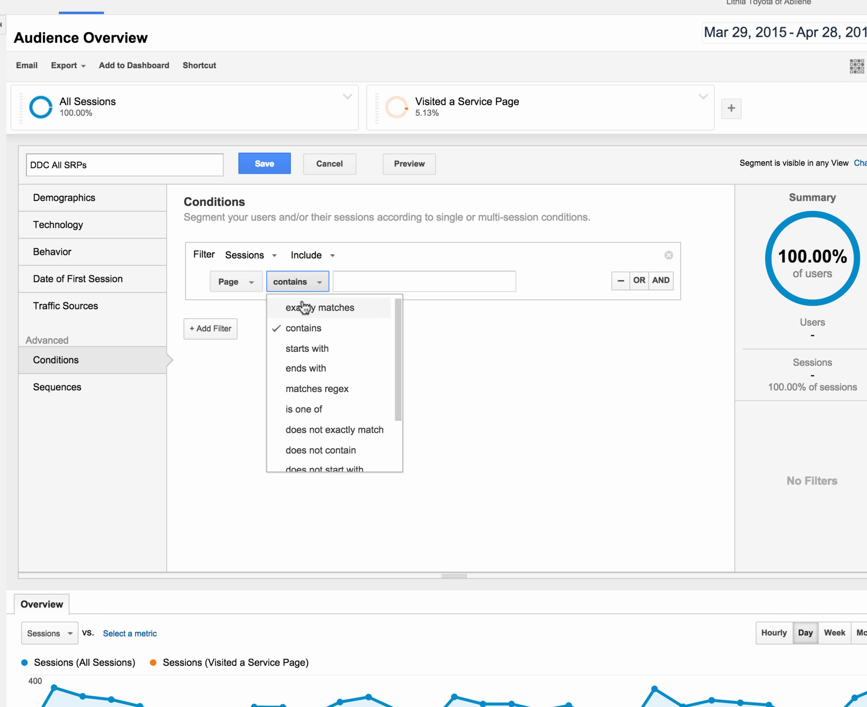
{"action": "left_click", "coordinate": [309, 349]}
{"action": "left_click", "coordinate": [349, 282]}
{"action": "type", "text": "/"}
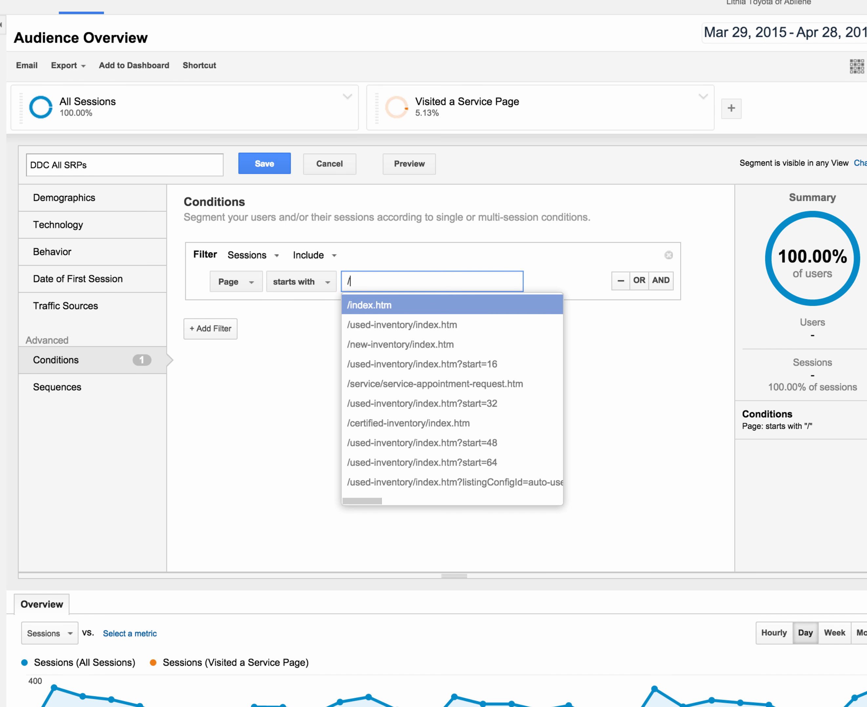
{"action": "type", "text": "new-inve"}
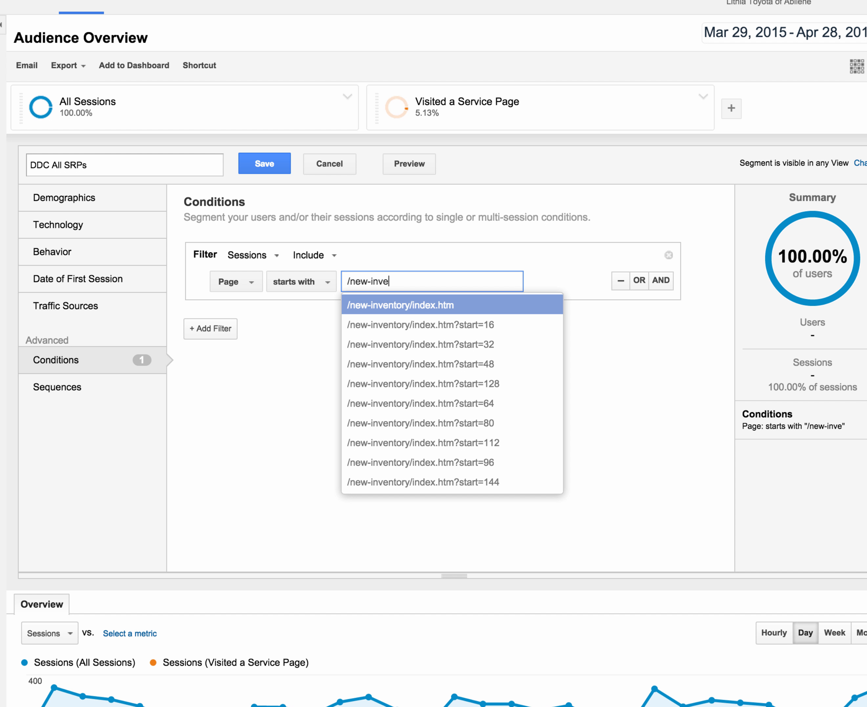
{"action": "type", "text": "ntoy"}
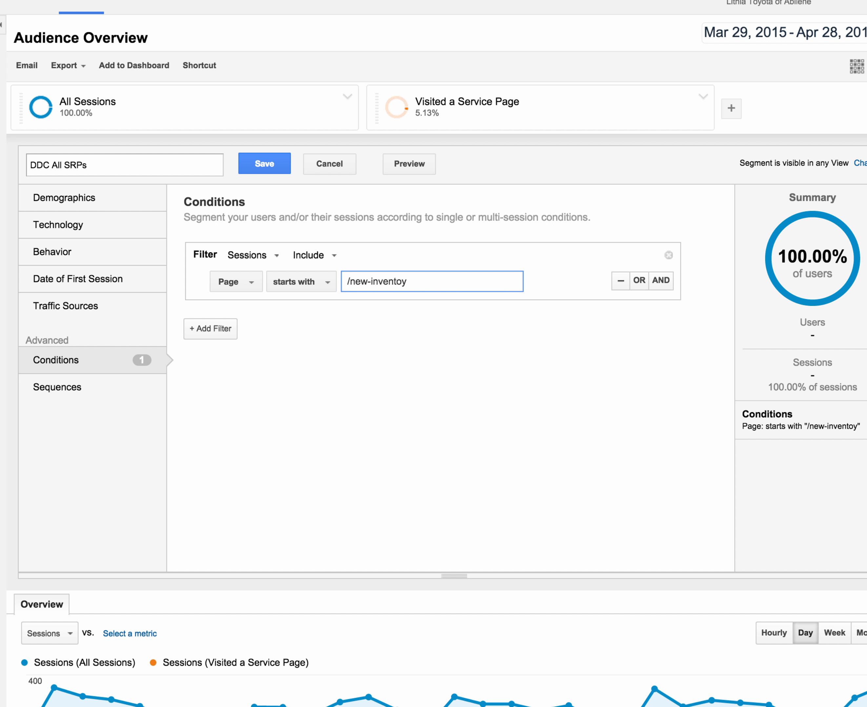
{"action": "key", "text": "BackSpace"}
{"action": "type", "text": "ry/"}
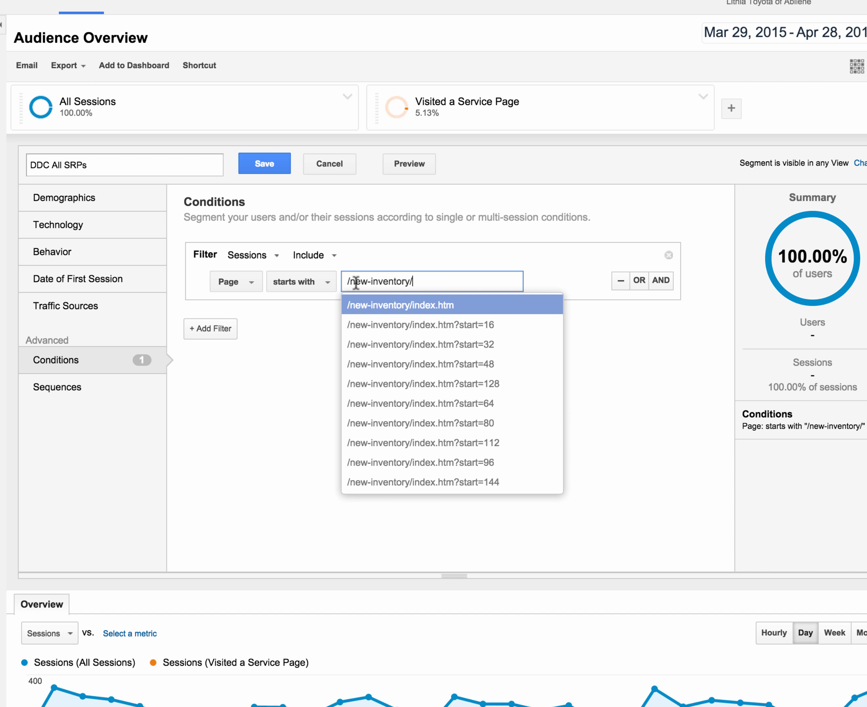
Step: Add an OR condition: Page starts with /used-inventory/
{"action": "left_click", "coordinate": [660, 365]}
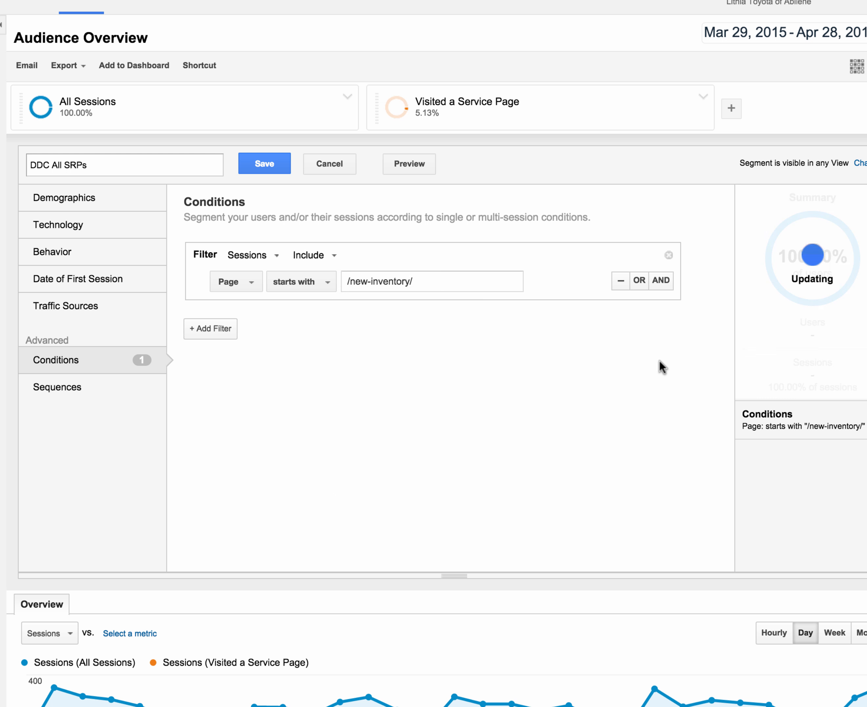
{"action": "left_click", "coordinate": [639, 281]}
{"action": "left_click", "coordinate": [345, 318]}
{"action": "type", "text": "/"}
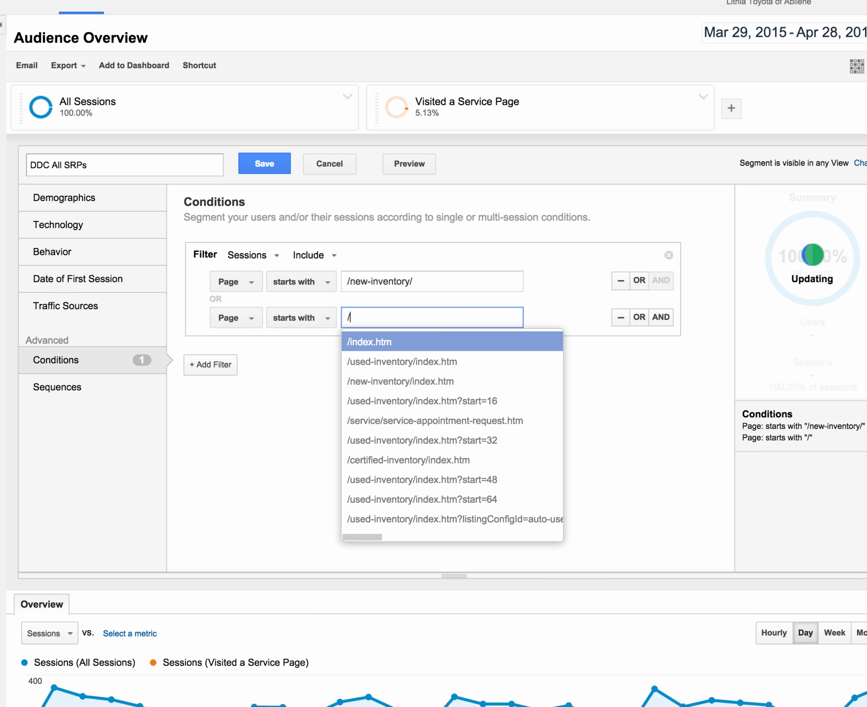
{"action": "type", "text": "used-i"}
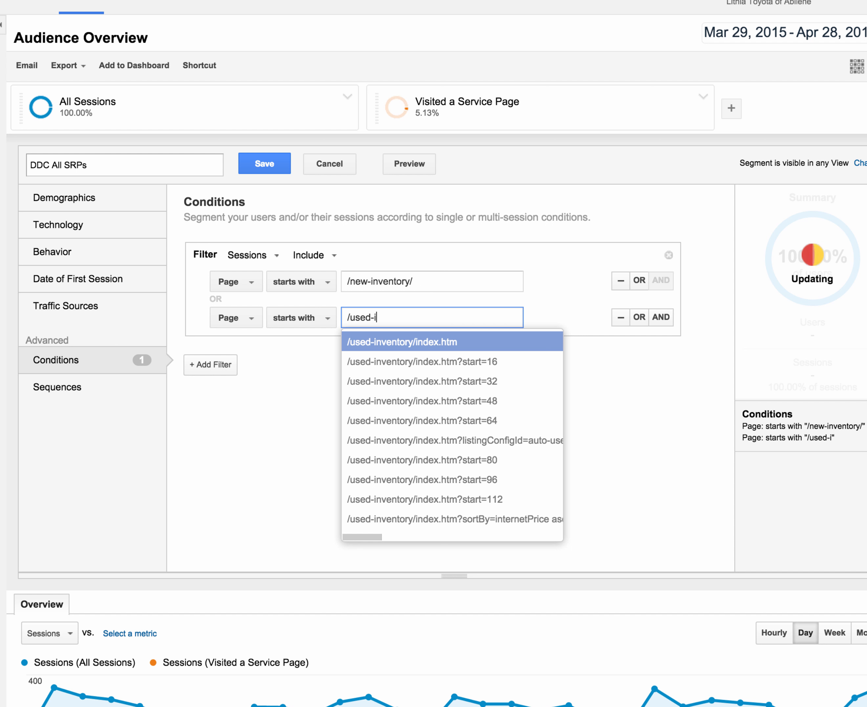
{"action": "type", "text": "nventory"}
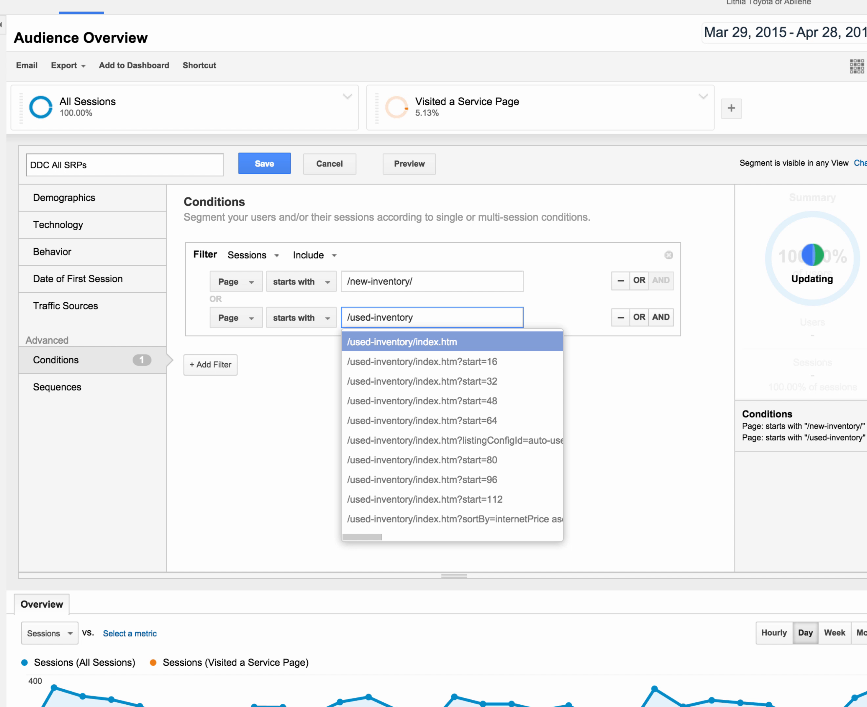
{"action": "type", "text": "/"}
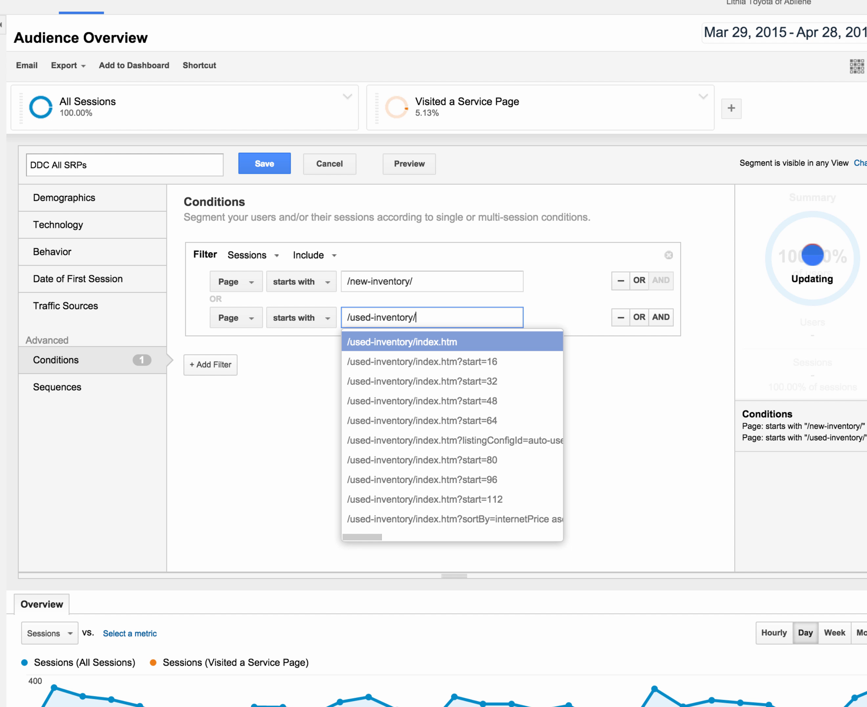
Step: Add a third OR condition, Page starts with /certified-inventory/, and save the DDC All SRPs segment
{"action": "left_click", "coordinate": [639, 317]}
{"action": "left_click", "coordinate": [369, 350]}
{"action": "type", "text": "/"}
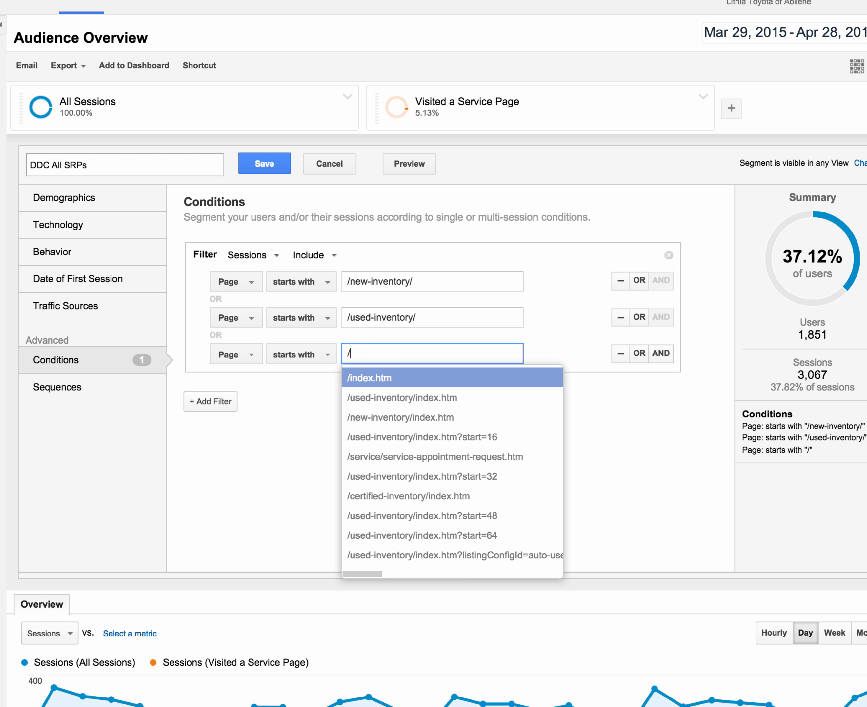
{"action": "type", "text": "certified"}
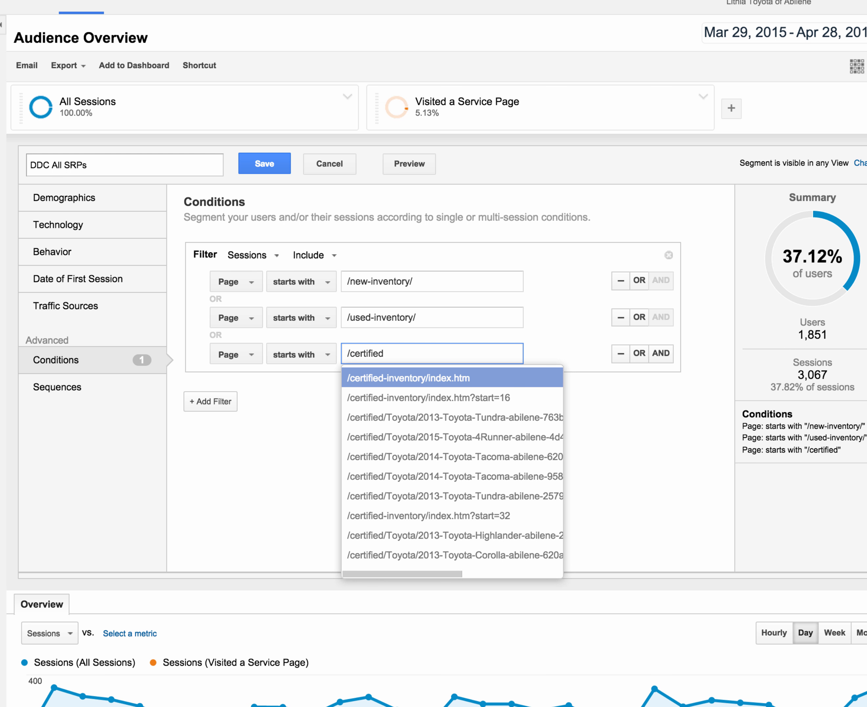
{"action": "type", "text": "-inven"}
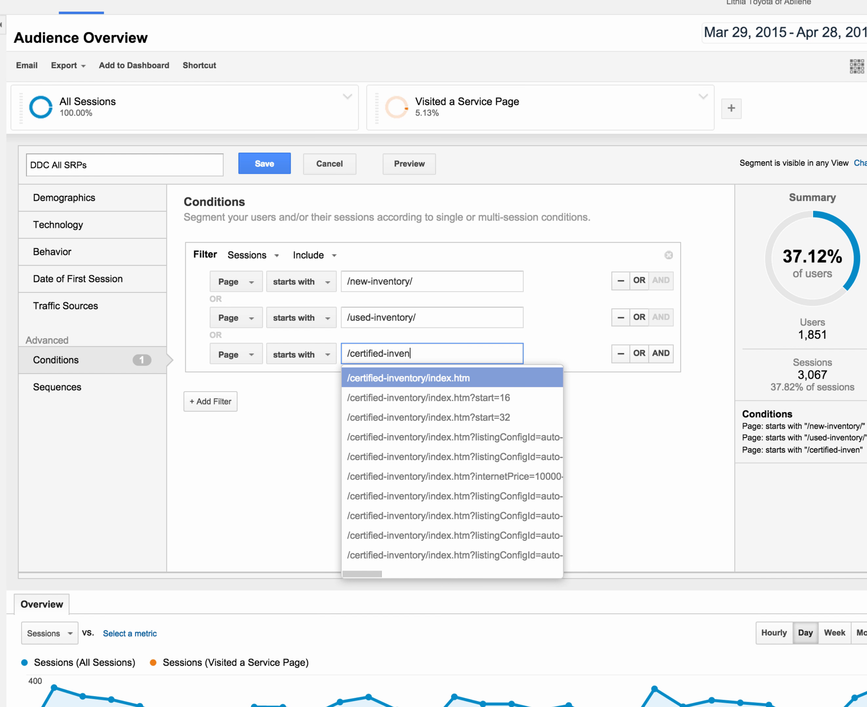
{"action": "type", "text": "tory/"}
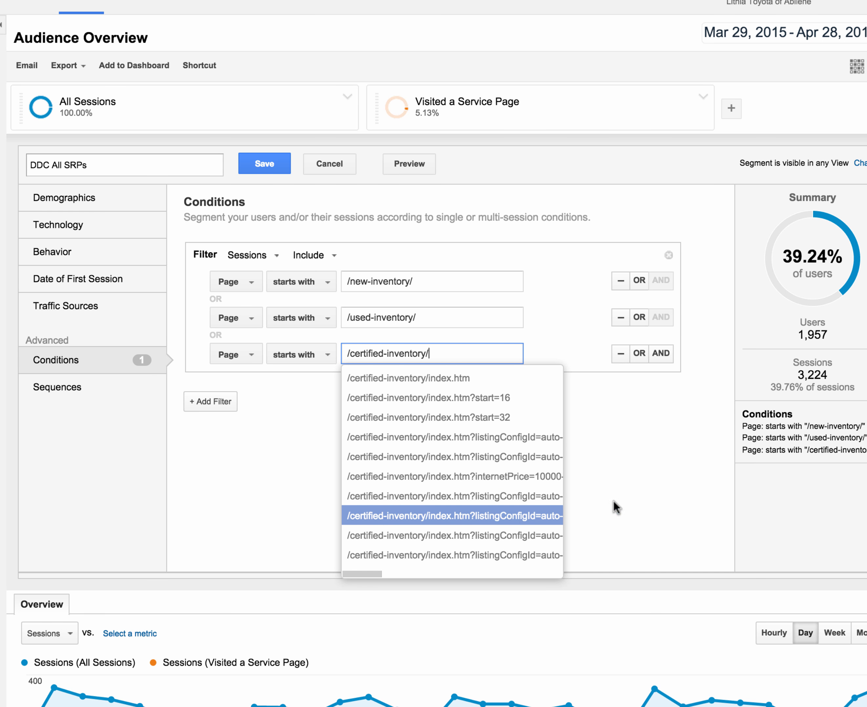
{"action": "left_click", "coordinate": [661, 472]}
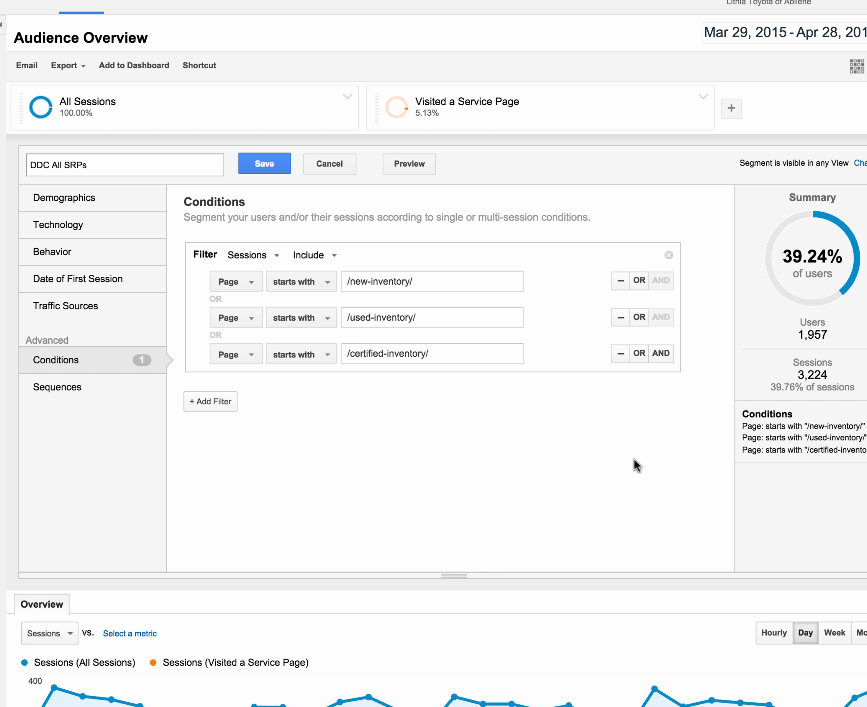
{"action": "left_click", "coordinate": [260, 156]}
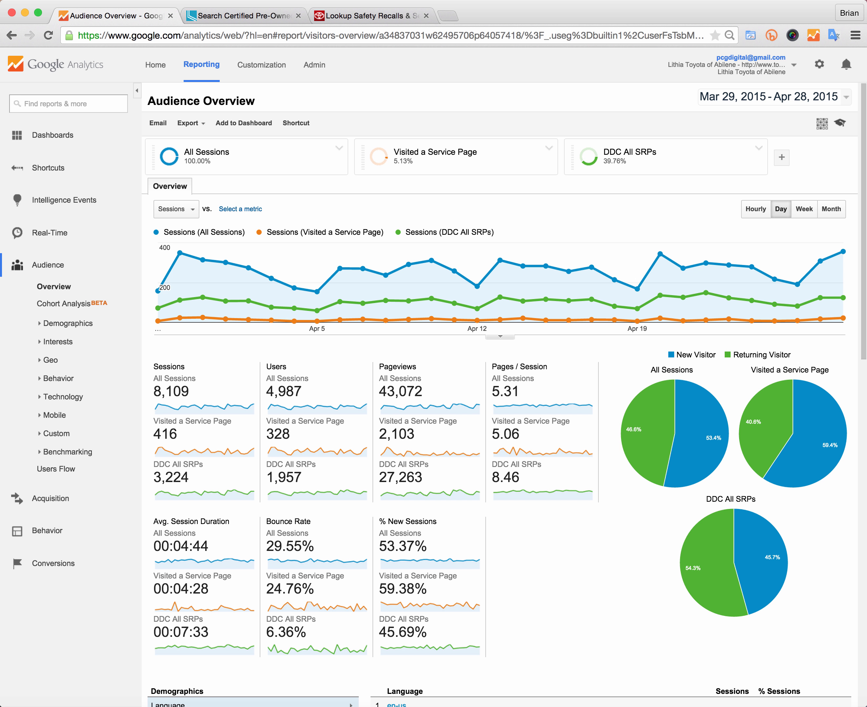
Step: Remove the DDC All SRPs and All Sessions segments from the report
{"action": "left_click", "coordinate": [758, 149]}
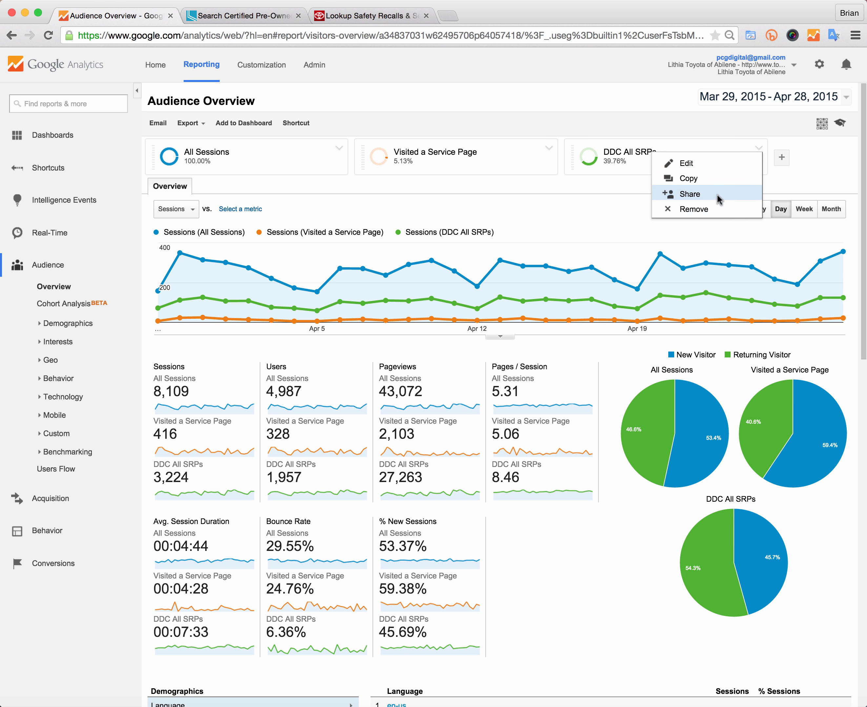
{"action": "left_click", "coordinate": [709, 209]}
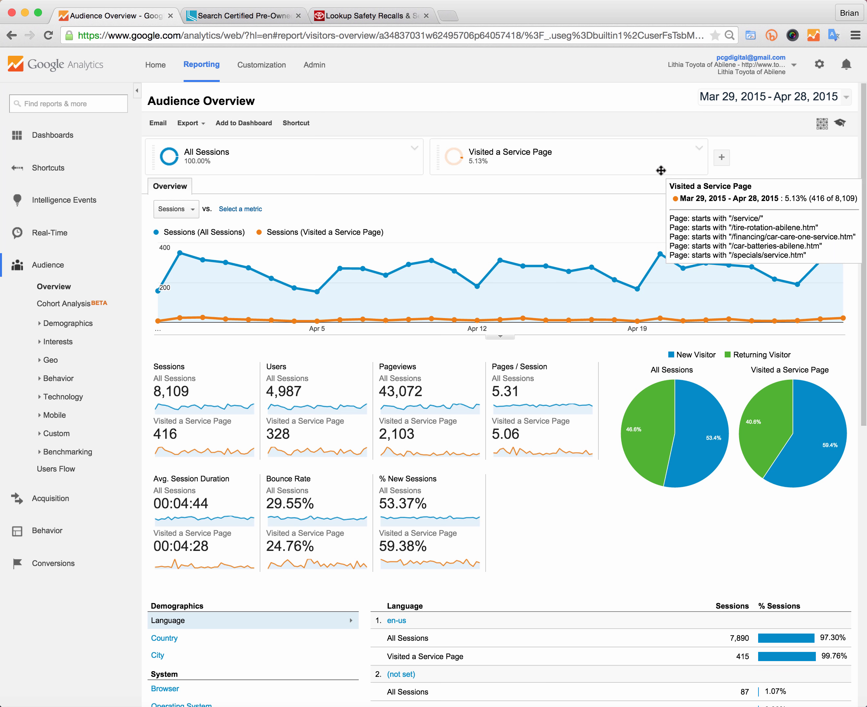
{"action": "left_click", "coordinate": [417, 149]}
{"action": "left_click", "coordinate": [440, 177]}
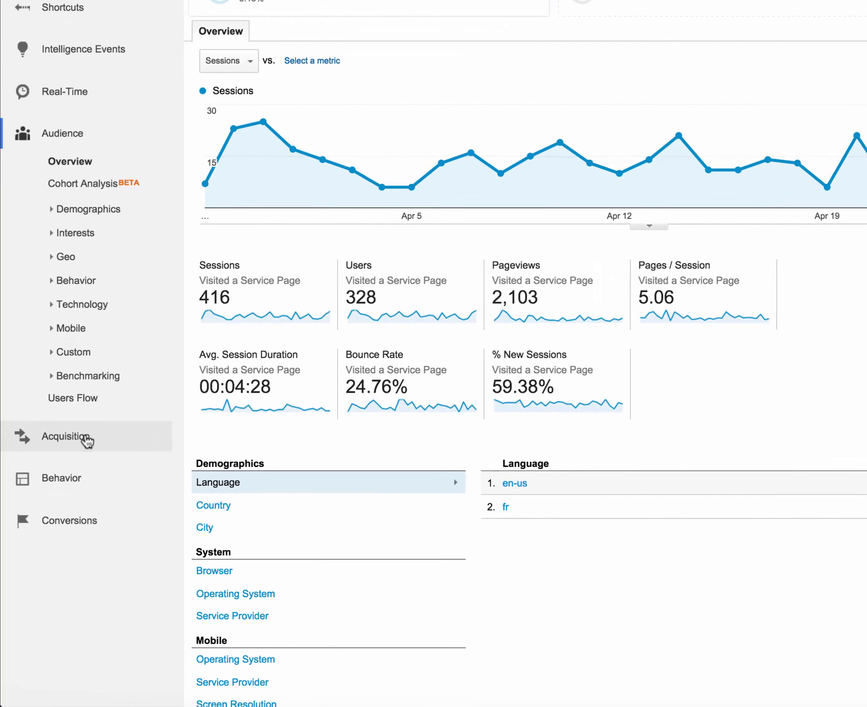
Step: Open the Acquisition All Traffic Channels report
{"action": "left_click", "coordinate": [62, 499]}
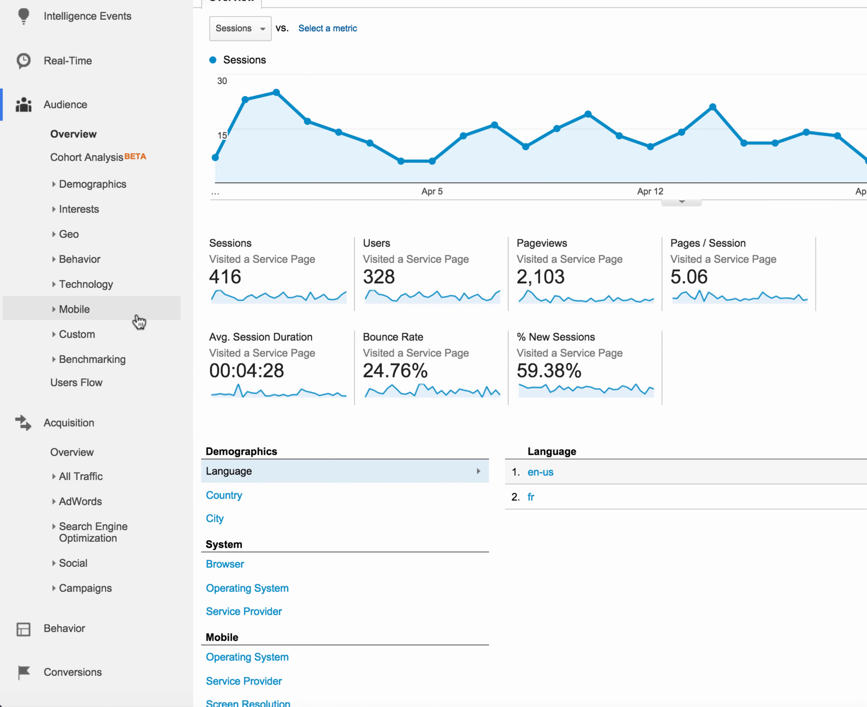
{"action": "left_click", "coordinate": [67, 477]}
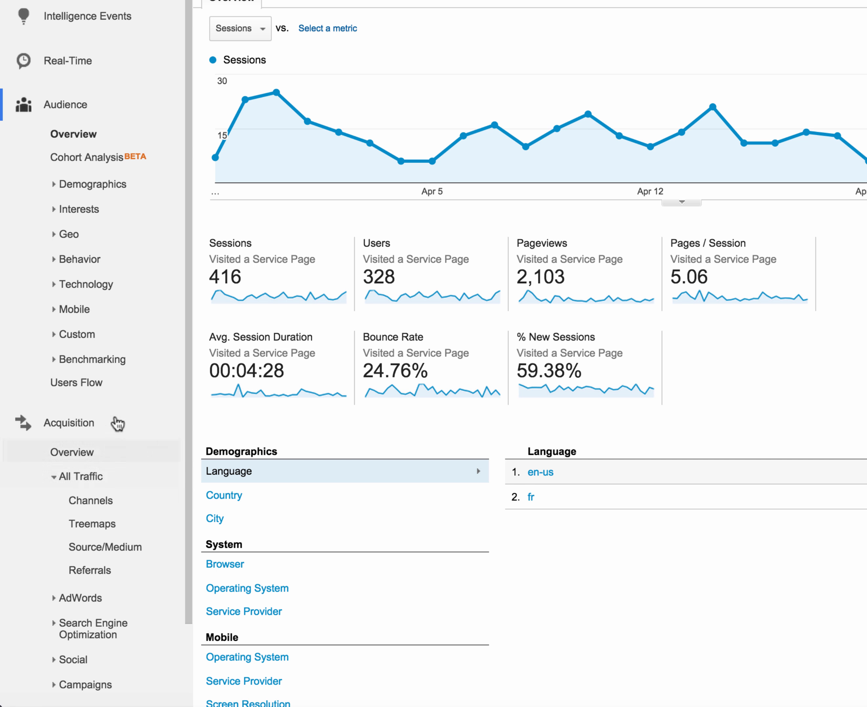
{"action": "scroll", "coordinate": [118, 423], "scroll_direction": "down", "scroll_amount": 3}
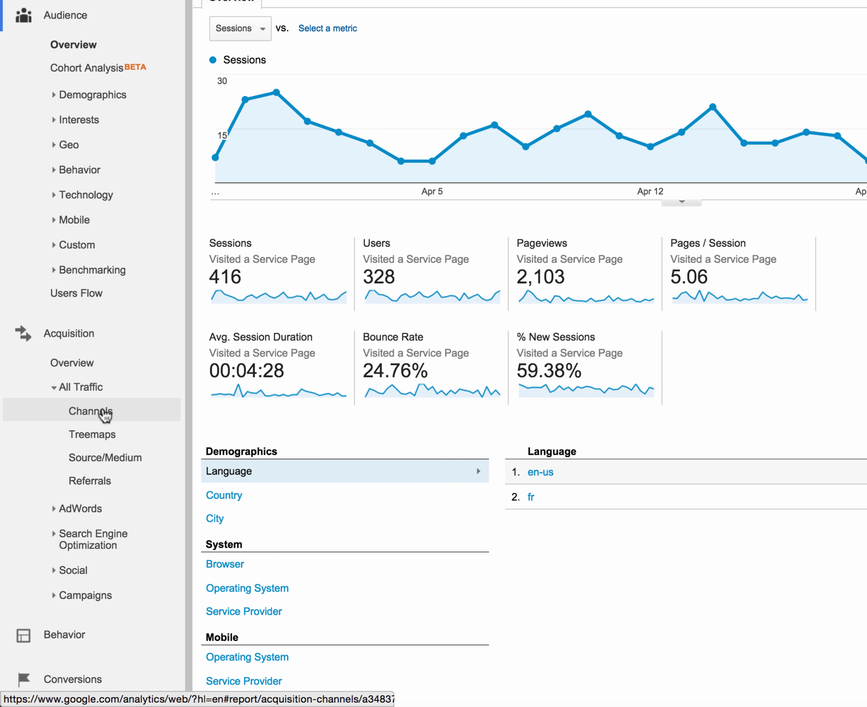
{"action": "left_click", "coordinate": [105, 415]}
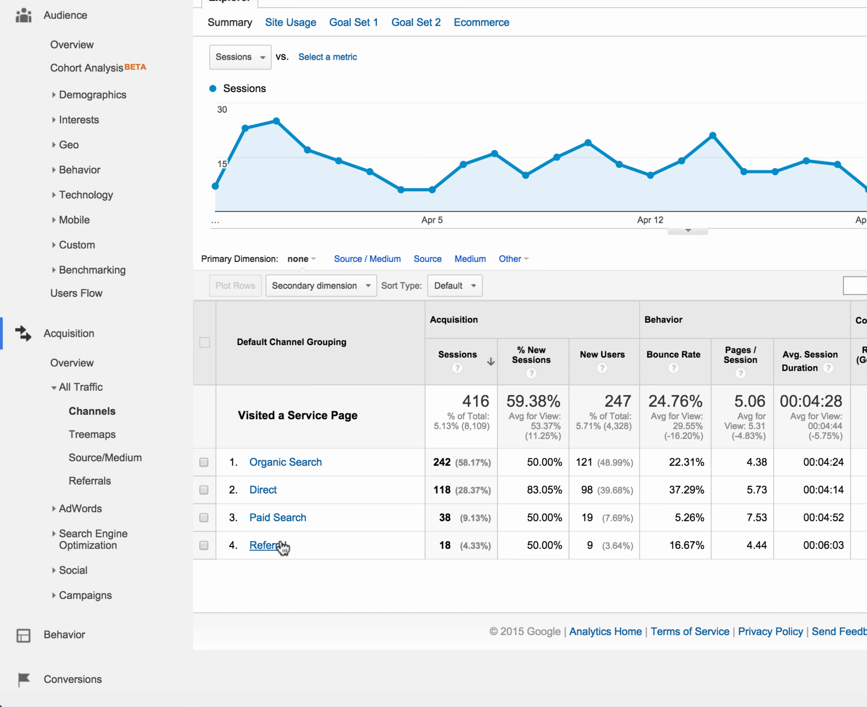
Step: Drill into the Referral channel and add the All Sessions segment for comparison
{"action": "left_click", "coordinate": [284, 546]}
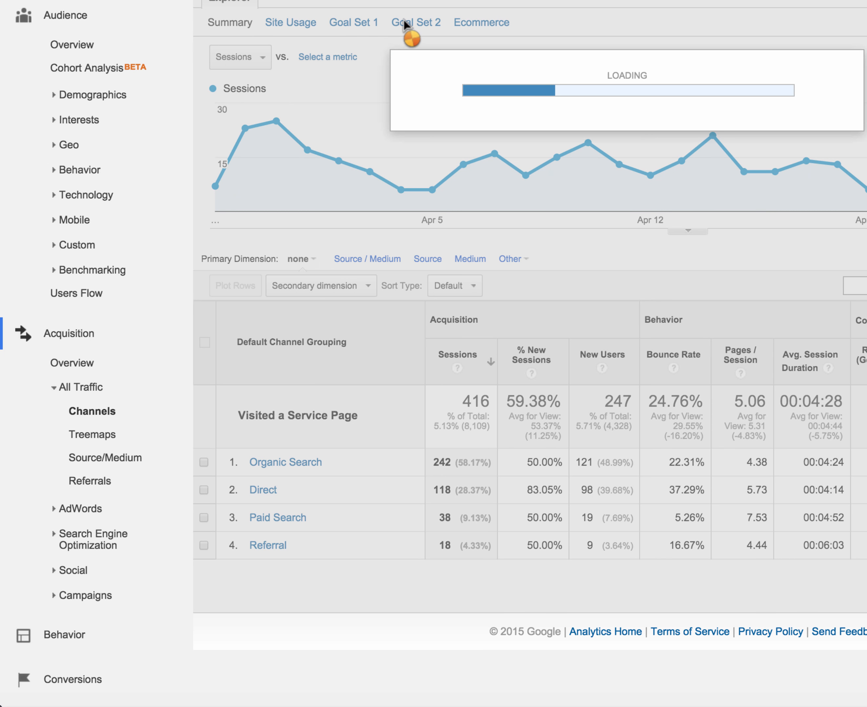
{"action": "scroll", "coordinate": [355, 115], "scroll_direction": "down", "scroll_amount": 3}
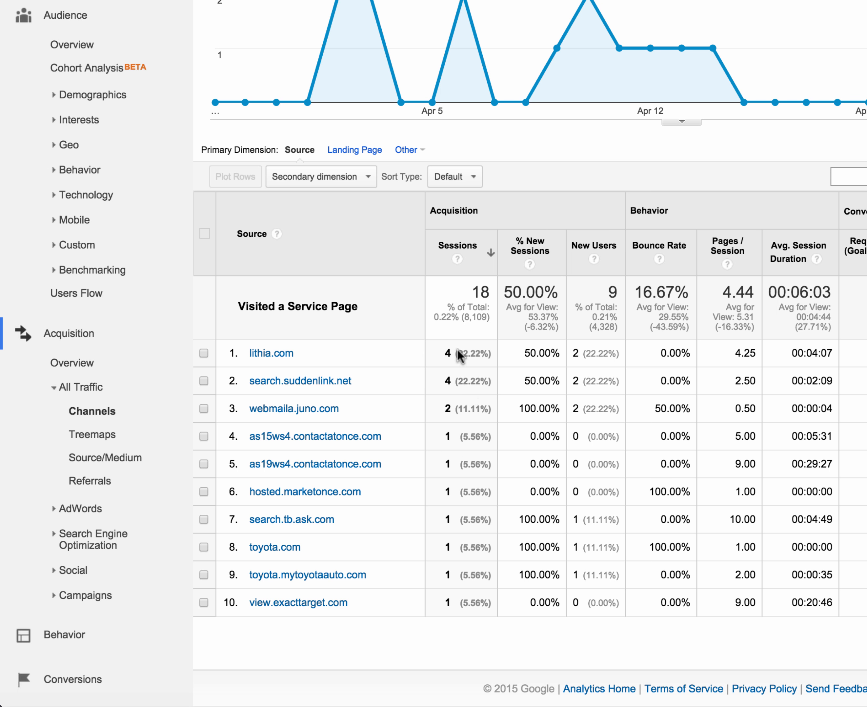
{"action": "scroll", "coordinate": [457, 346], "scroll_direction": "up", "scroll_amount": 3}
{"action": "scroll", "coordinate": [530, 351], "scroll_direction": "up", "scroll_amount": 10}
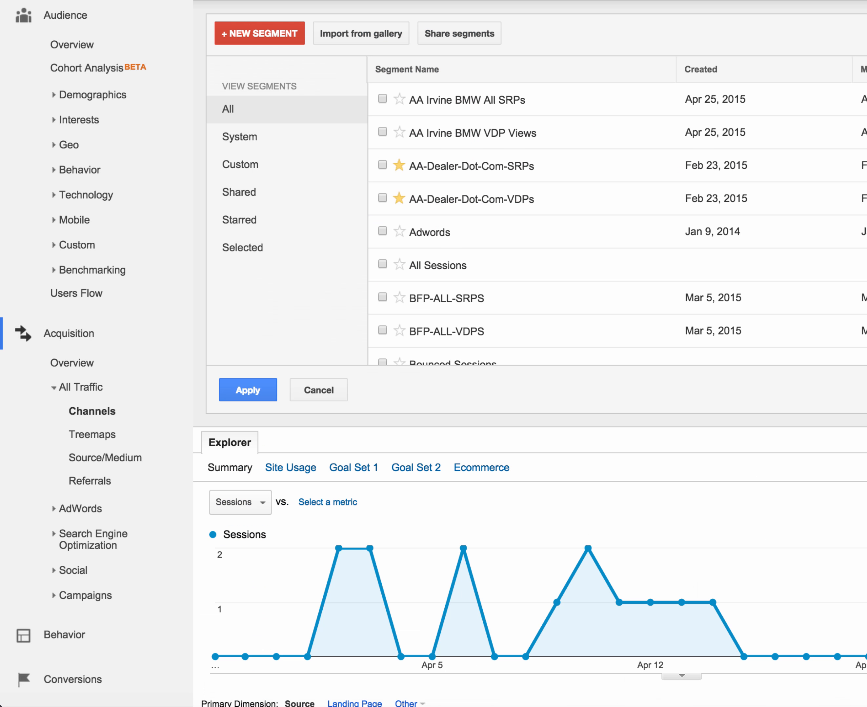
{"action": "left_click", "coordinate": [383, 264]}
{"action": "left_click", "coordinate": [242, 385]}
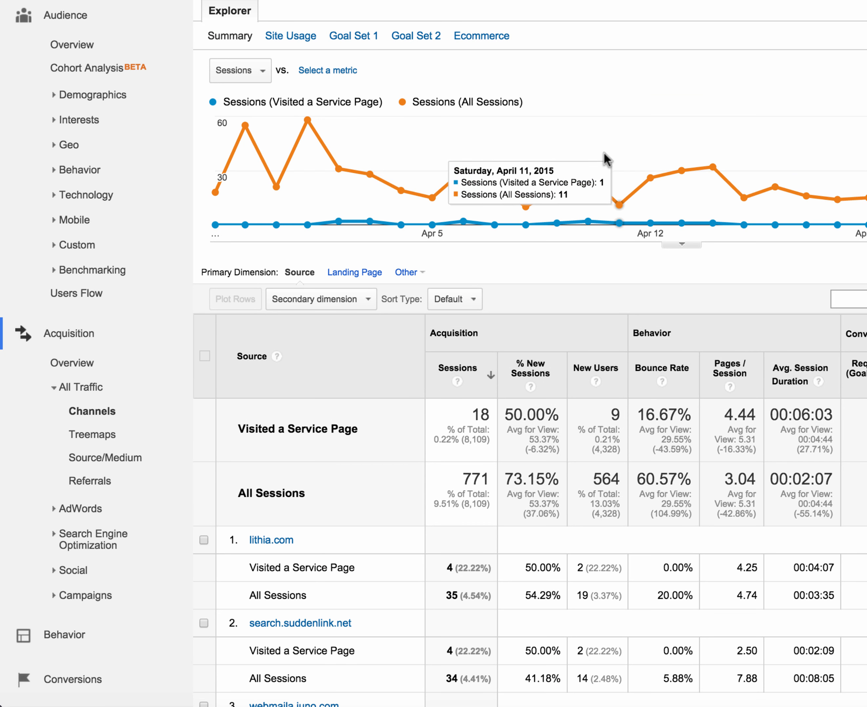
Step: Review the referral sources table comparing Visited a Service Page with All Sessions
{"action": "scroll", "coordinate": [603, 156], "scroll_direction": "down", "scroll_amount": 4}
{"action": "scroll", "coordinate": [602, 153], "scroll_direction": "down", "scroll_amount": 4}
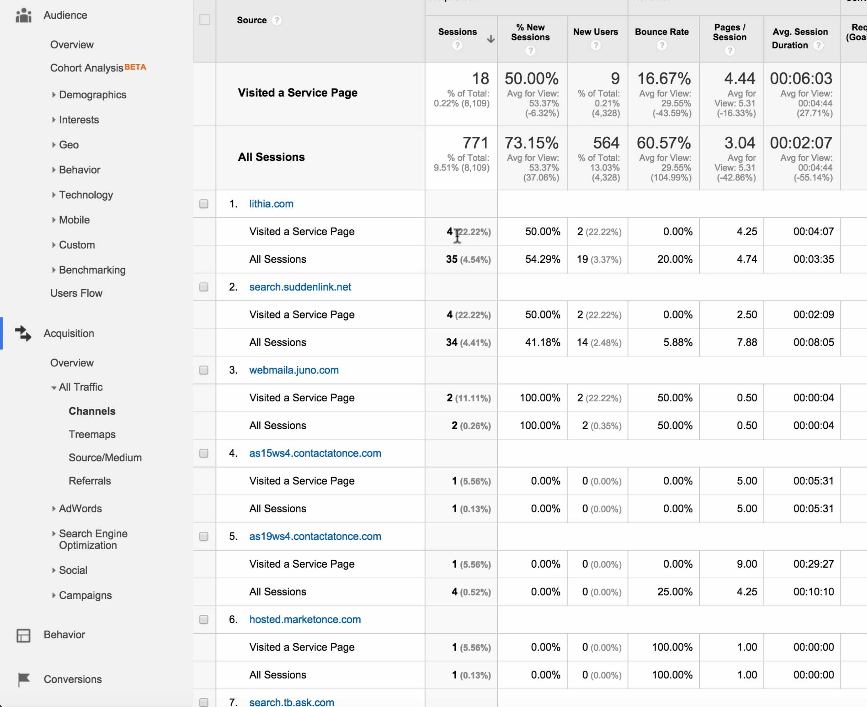
{"action": "scroll", "coordinate": [457, 236], "scroll_direction": "down", "scroll_amount": 10}
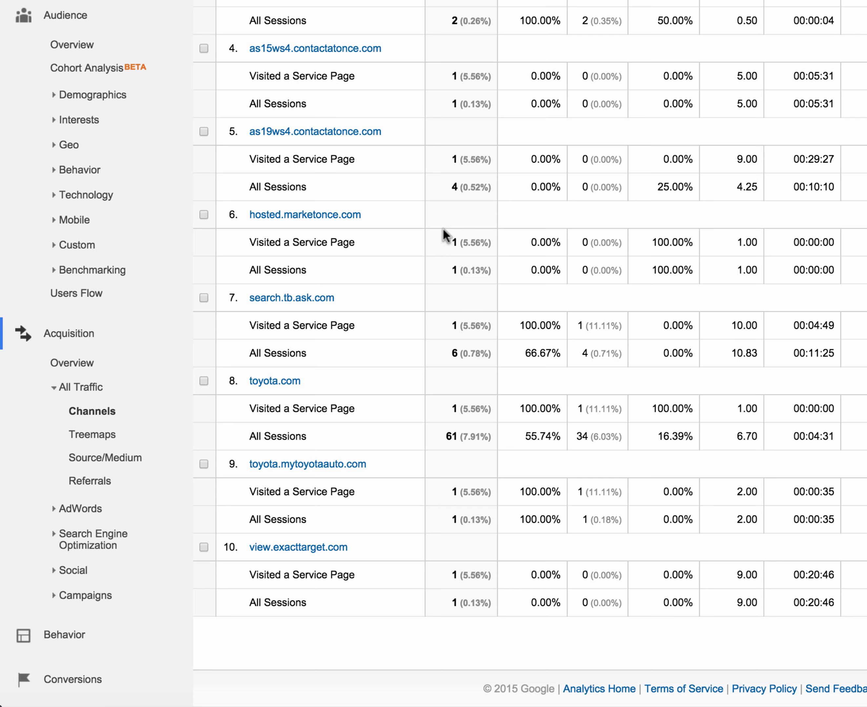
{"action": "scroll", "coordinate": [264, 166], "scroll_direction": "up", "scroll_amount": 18}
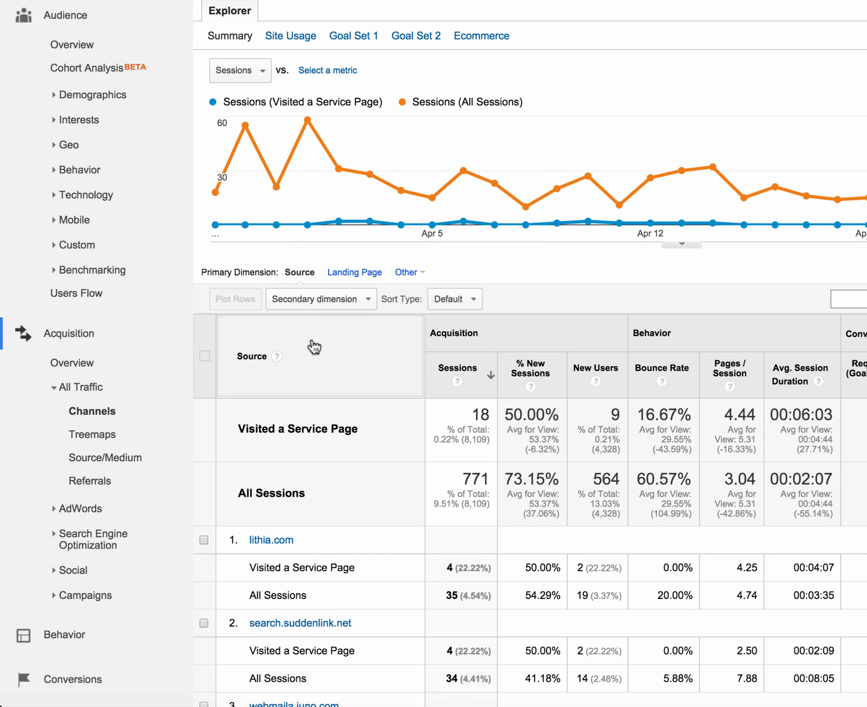
{"action": "scroll", "coordinate": [328, 330], "scroll_direction": "down", "scroll_amount": 2}
{"action": "scroll", "coordinate": [328, 335], "scroll_direction": "down", "scroll_amount": 3}
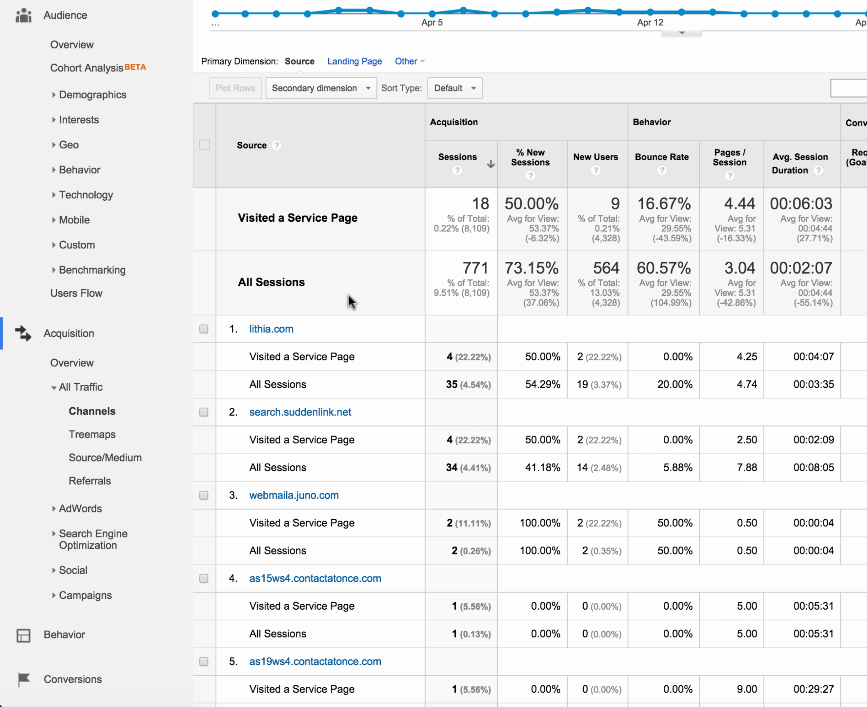
Step: Open the AdWords Campaigns report under Acquisition
{"action": "left_click", "coordinate": [73, 511]}
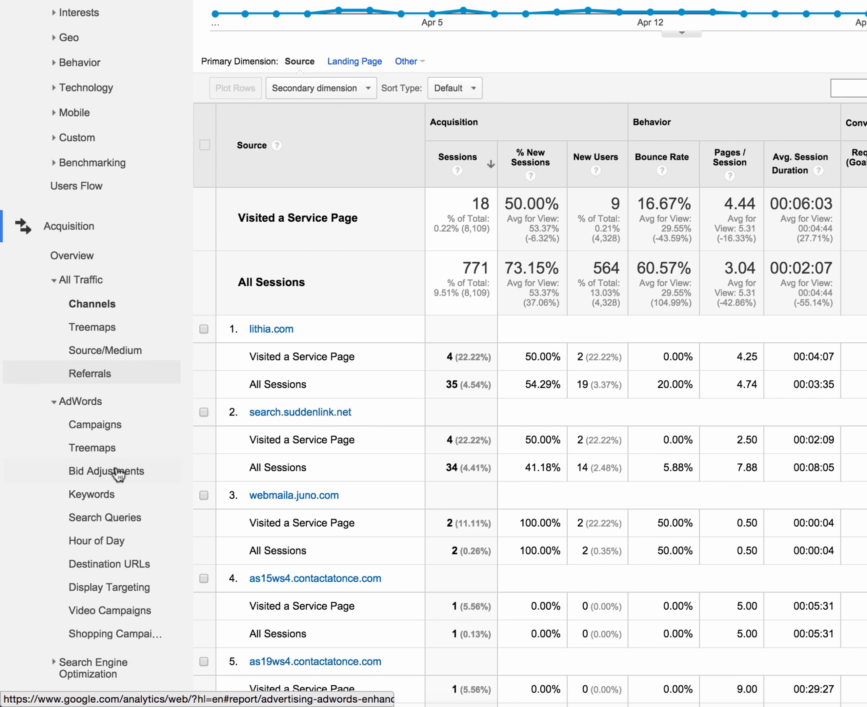
{"action": "left_click", "coordinate": [141, 363]}
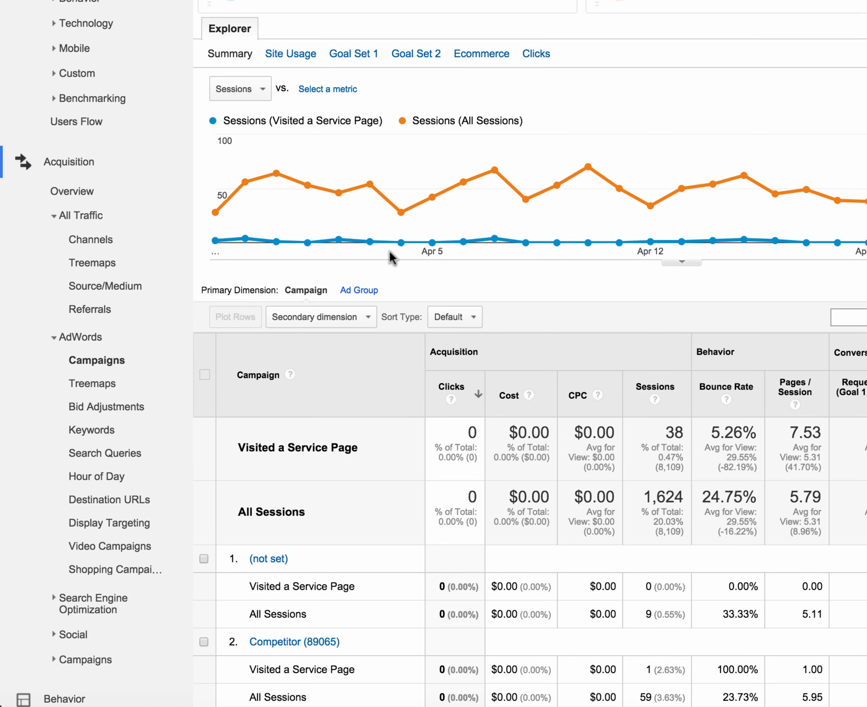
Step: Review the campaigns table comparing Visited a Service Page with All Sessions
{"action": "scroll", "coordinate": [390, 253], "scroll_direction": "down", "scroll_amount": 13}
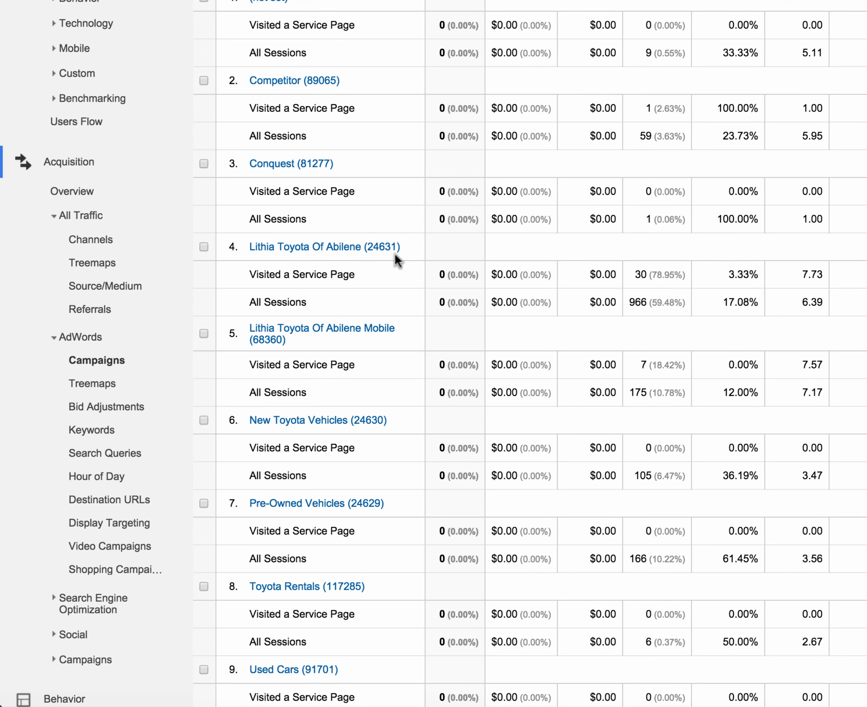
{"action": "scroll", "coordinate": [658, 279], "scroll_direction": "down", "scroll_amount": 1}
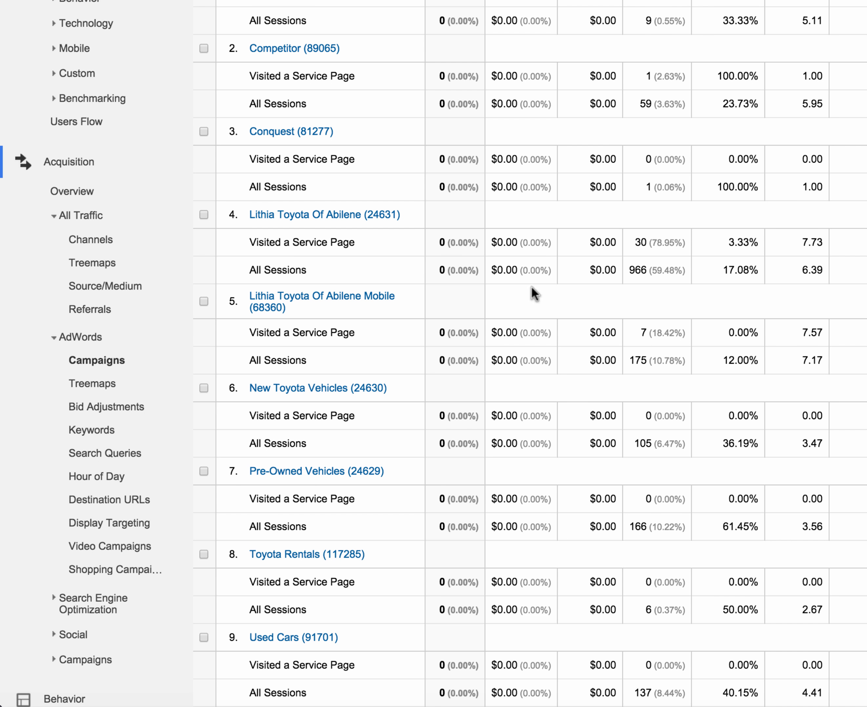
{"action": "left_click_drag", "start_coordinate": [649, 270], "coordinate": [642, 243]}
{"action": "left_click", "coordinate": [682, 296]}
{"action": "scroll", "coordinate": [681, 295], "scroll_direction": "up", "scroll_amount": 10}
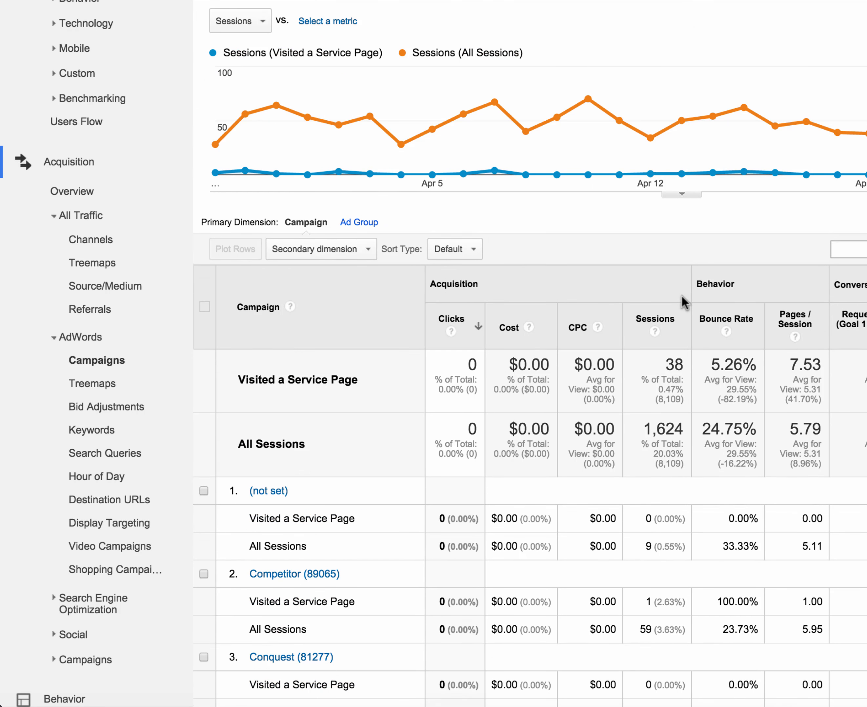
{"action": "scroll", "coordinate": [630, 231], "scroll_direction": "up", "scroll_amount": 2}
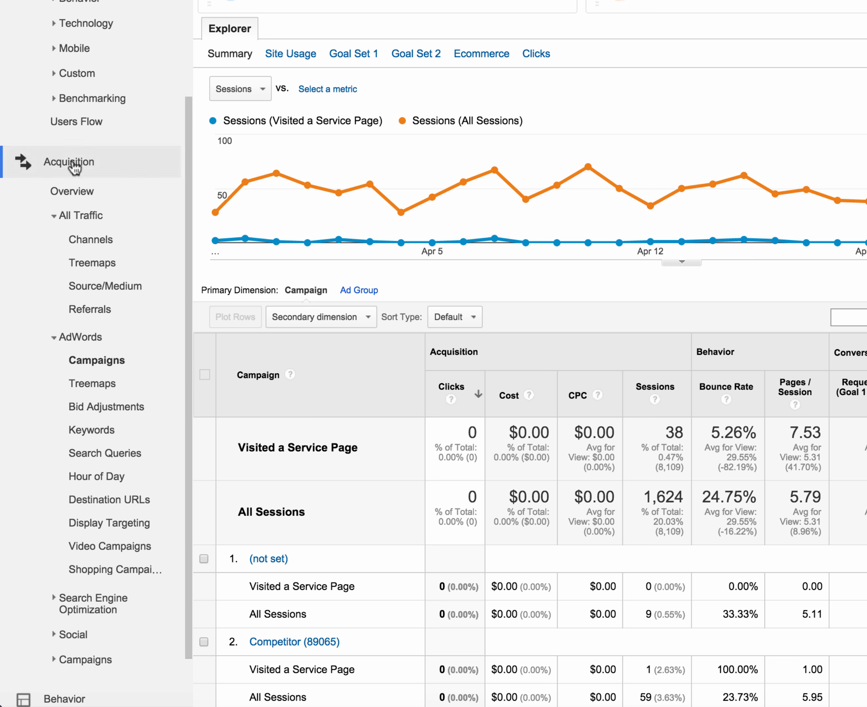
{"action": "scroll", "coordinate": [87, 132], "scroll_direction": "up", "scroll_amount": 8}
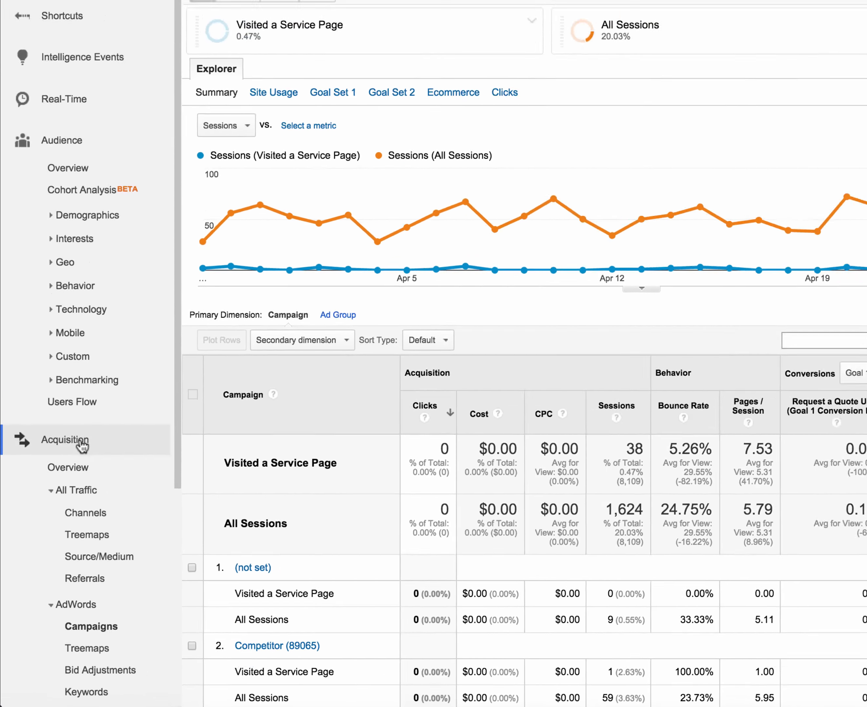
Step: Remove the All Sessions and Visited a Service Page segments from the AdWords Campaigns report
{"action": "left_click", "coordinate": [58, 422]}
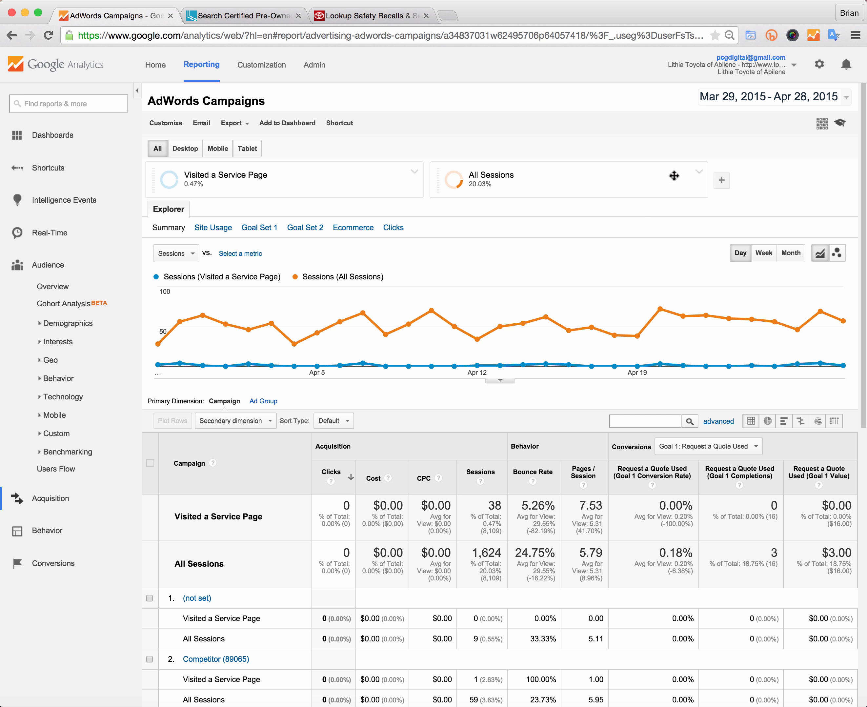
{"action": "left_click", "coordinate": [699, 171]}
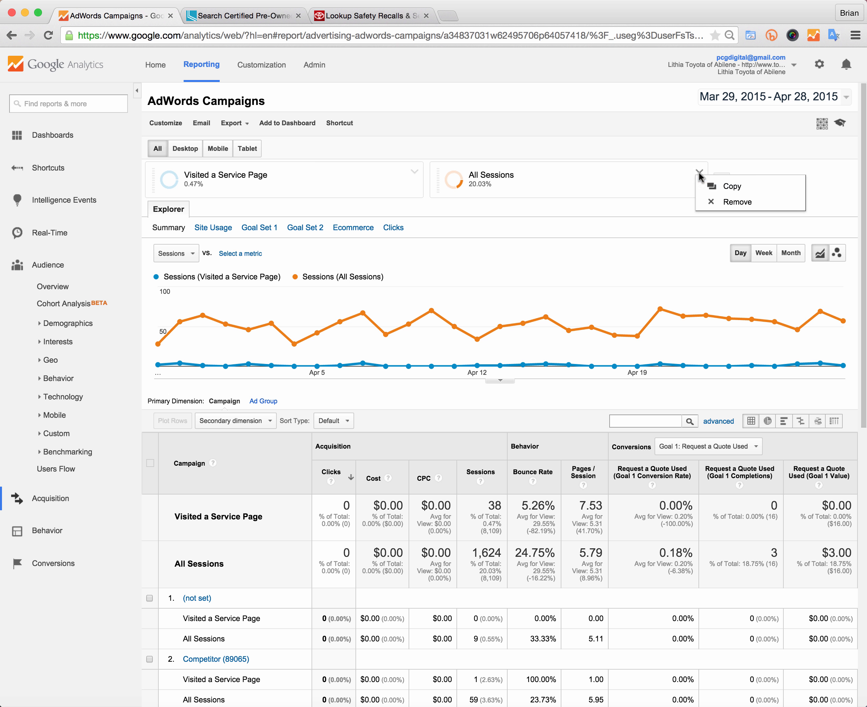
{"action": "left_click", "coordinate": [719, 202]}
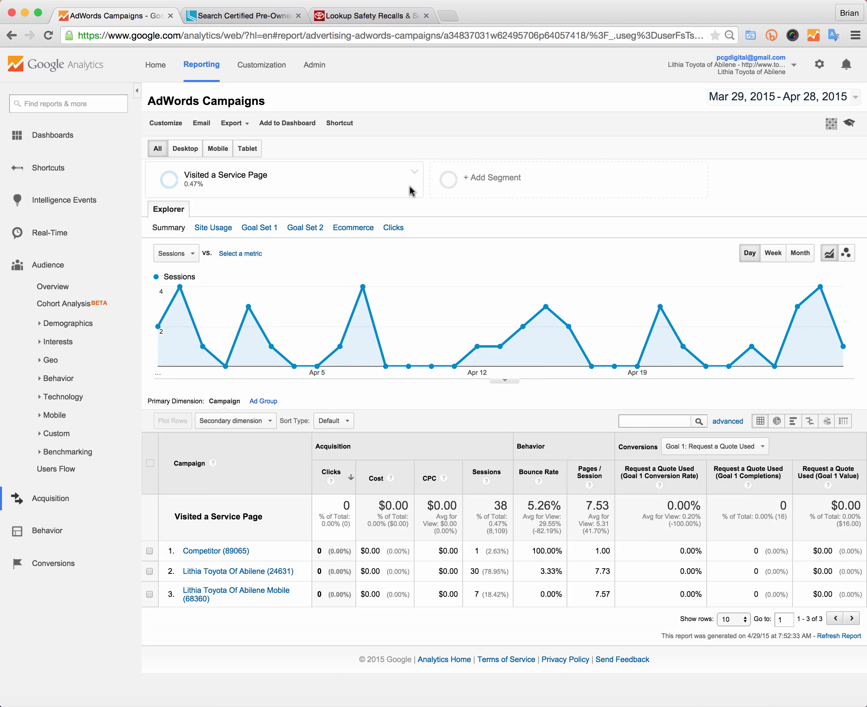
{"action": "left_click", "coordinate": [414, 171]}
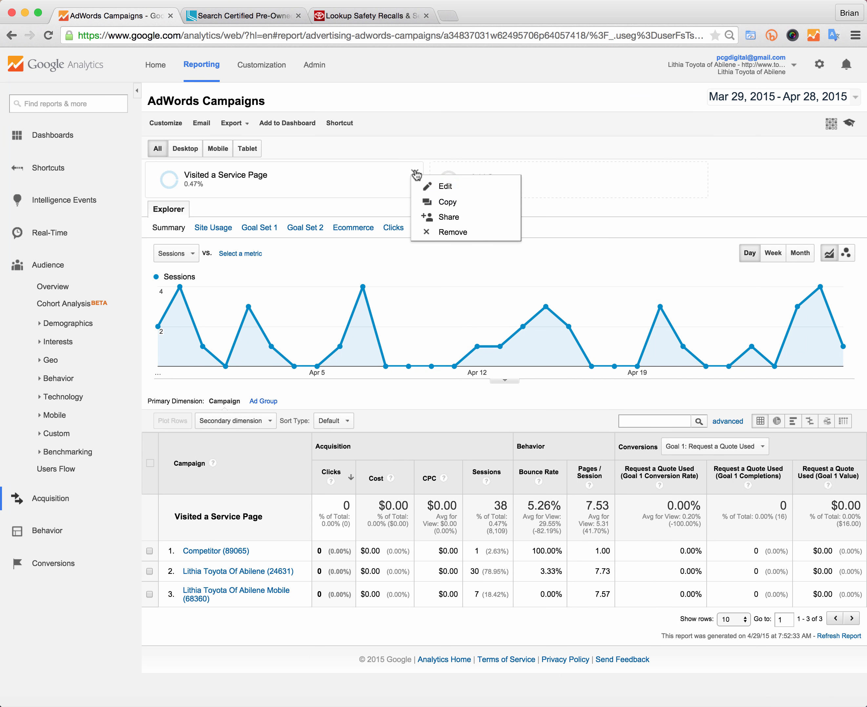
{"action": "left_click", "coordinate": [440, 231]}
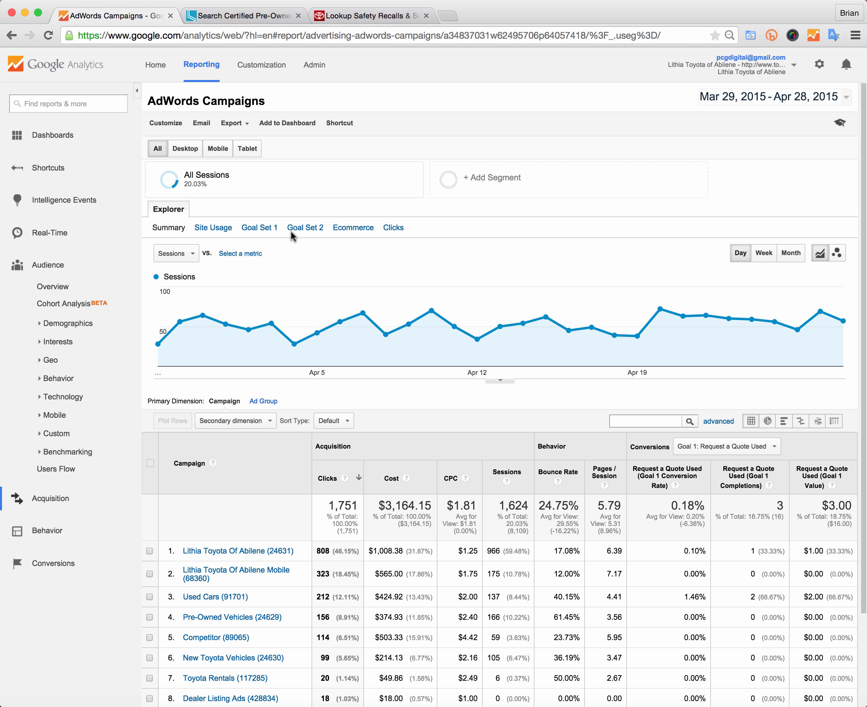
Step: Open the Directions page on the dealership website tab, then return to the Google Analytics tab
{"action": "left_click", "coordinate": [249, 17]}
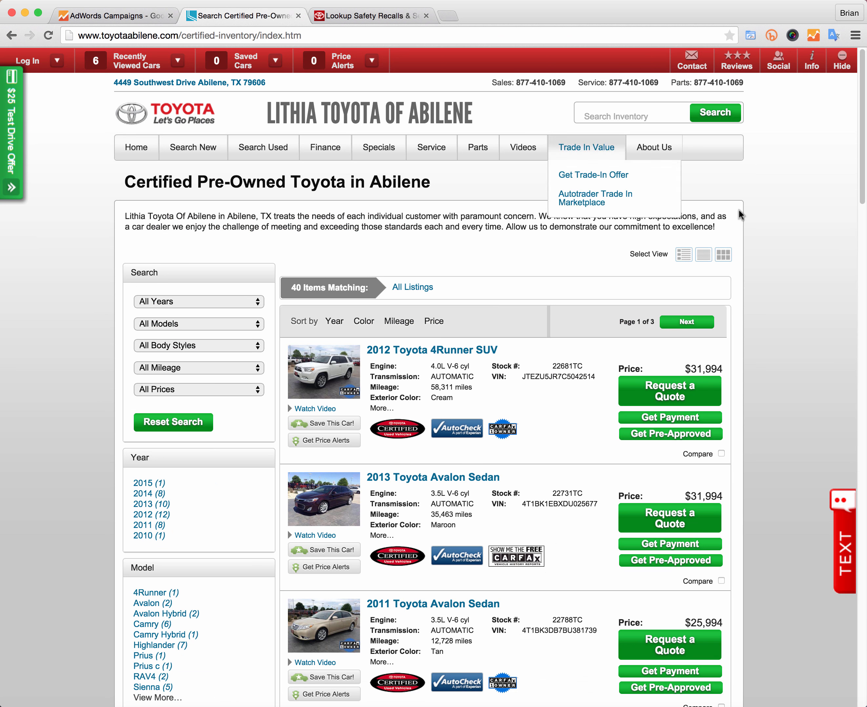
{"action": "mouse_move", "coordinate": [655, 147]}
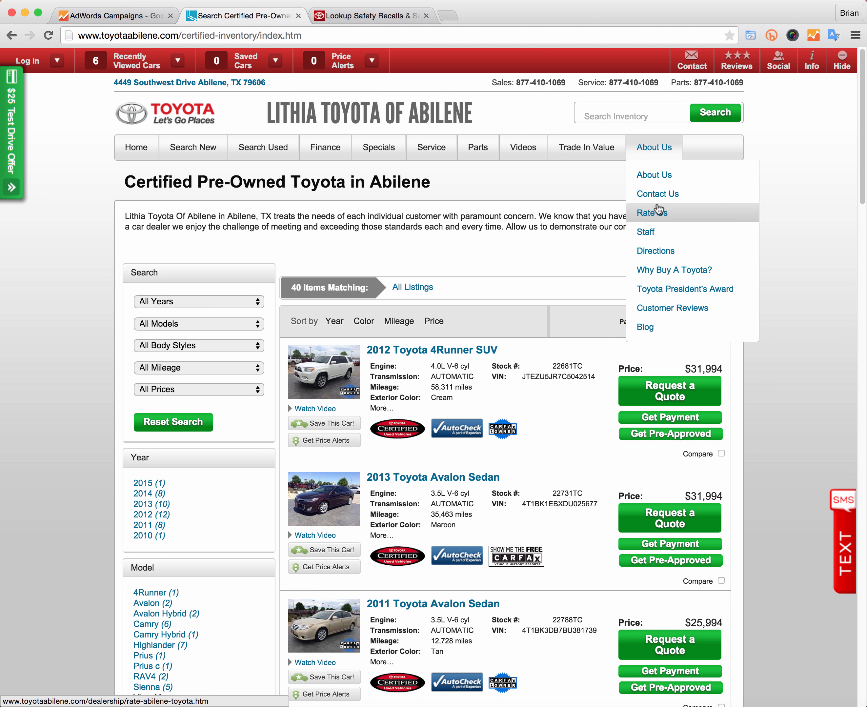
{"action": "left_click", "coordinate": [754, 248]}
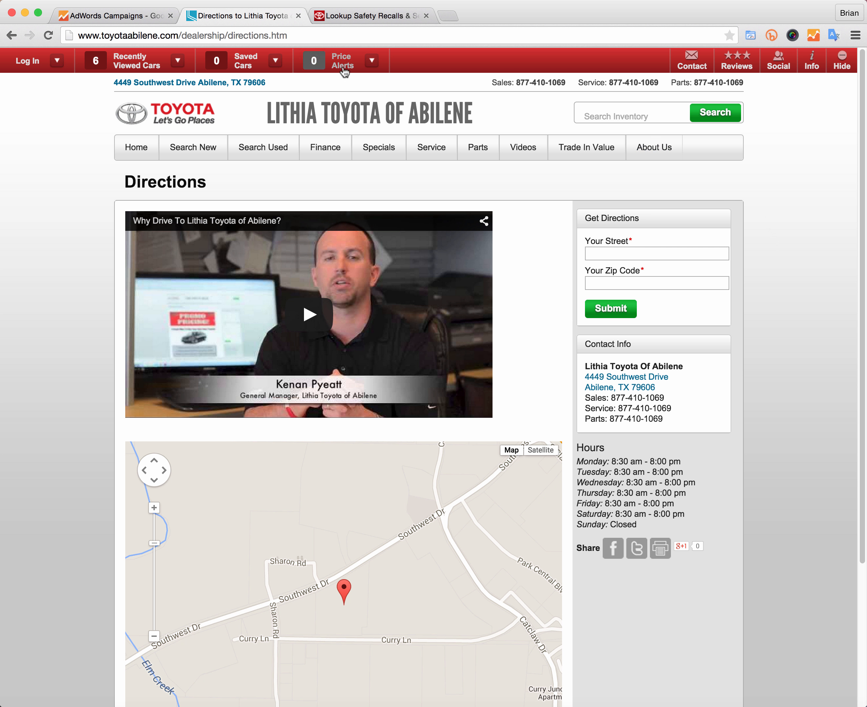
{"action": "left_click", "coordinate": [119, 17]}
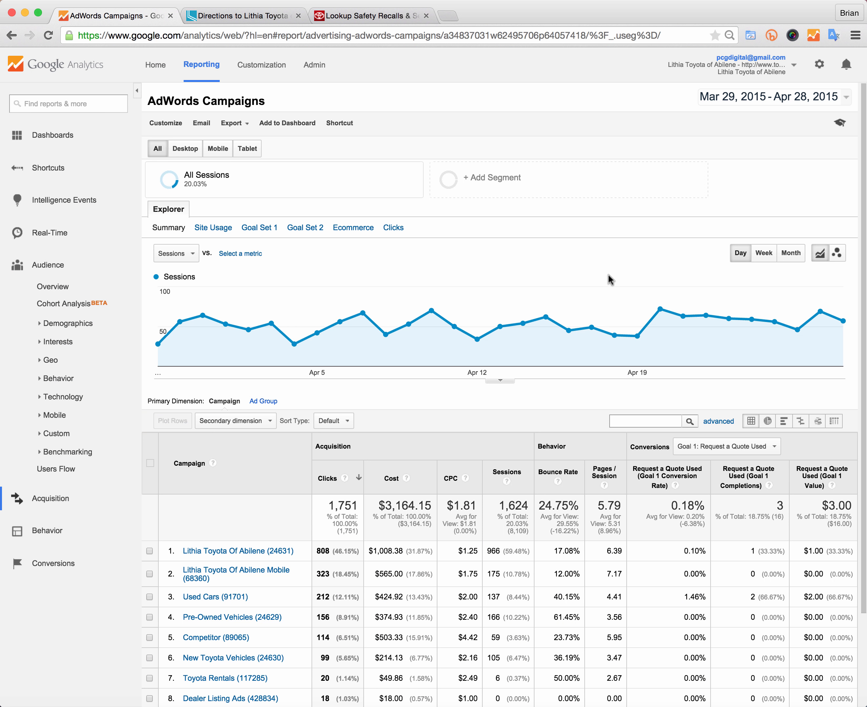